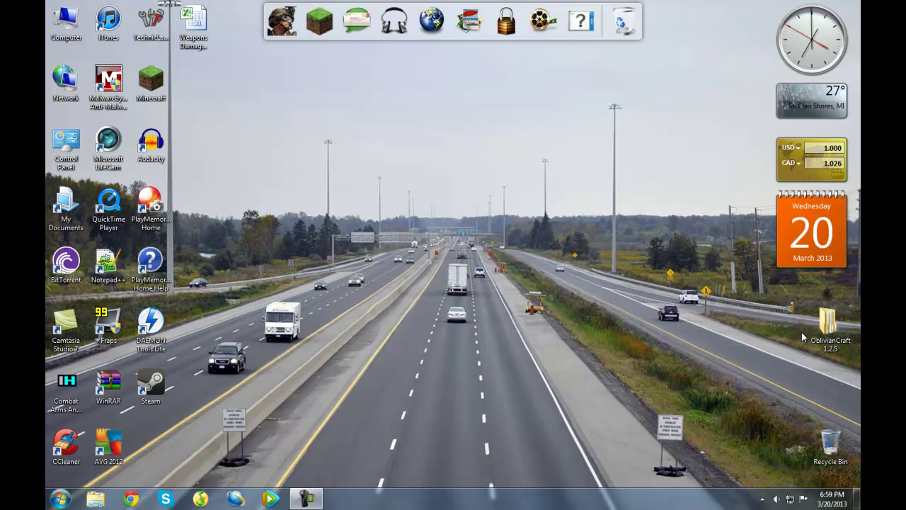
pyautogui.moveTo(819, 338); pyautogui.dragTo(740, 327)
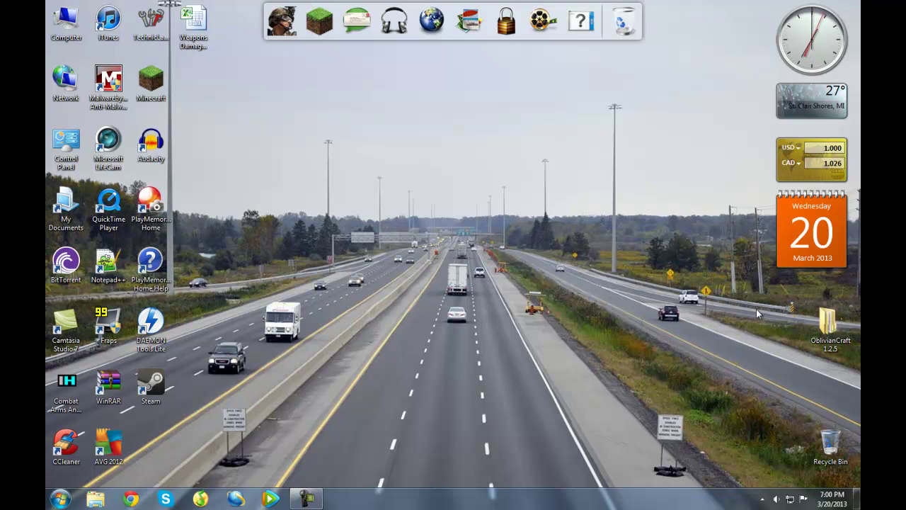
pyautogui.moveTo(847, 317)
pyautogui.mouseDown()
pyautogui.moveTo(720, 299)
pyautogui.moveTo(758, 312)
pyautogui.moveTo(844, 314)
pyautogui.moveTo(837, 310)
pyautogui.mouseUp()
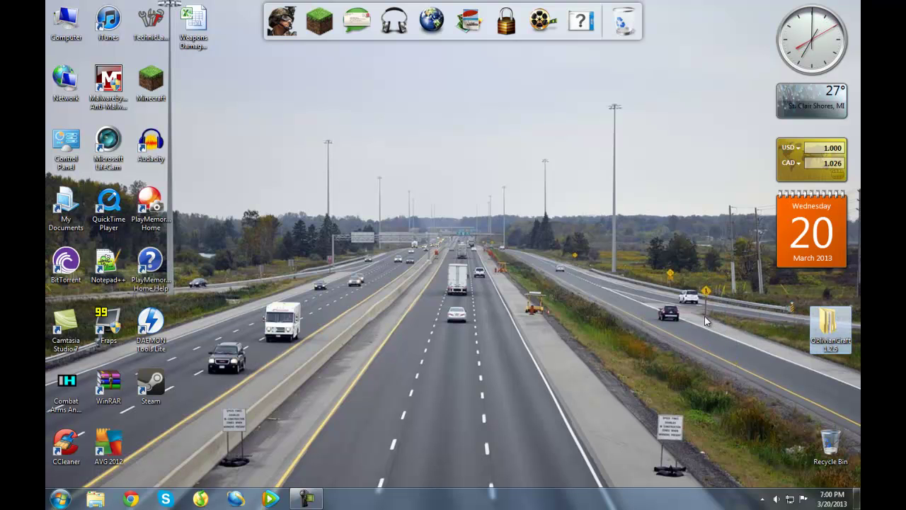
pyautogui.click(651, 311)
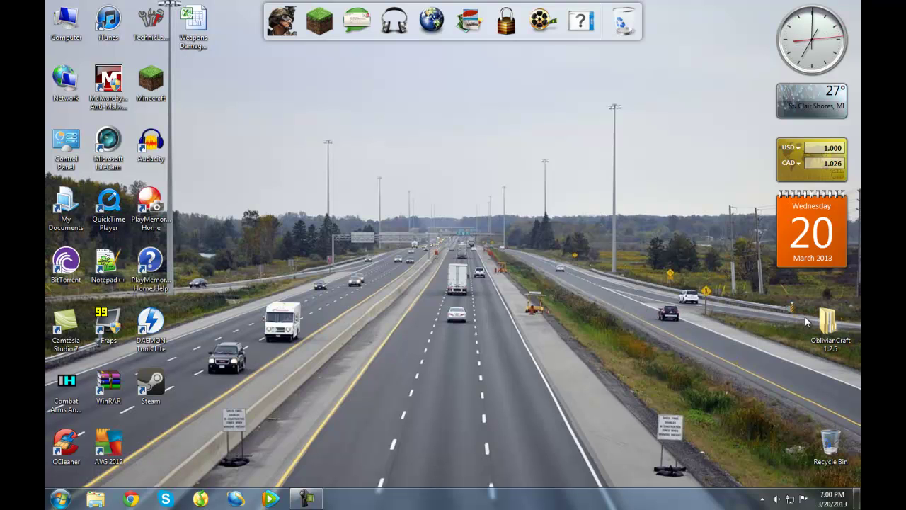
pyautogui.moveTo(811, 292); pyautogui.dragTo(811, 364)
# Step: Open the OblivianCraft 1.2.5 folder on the desktop to view its subfolders, and close it again
pyautogui.doubleClick(821, 333)
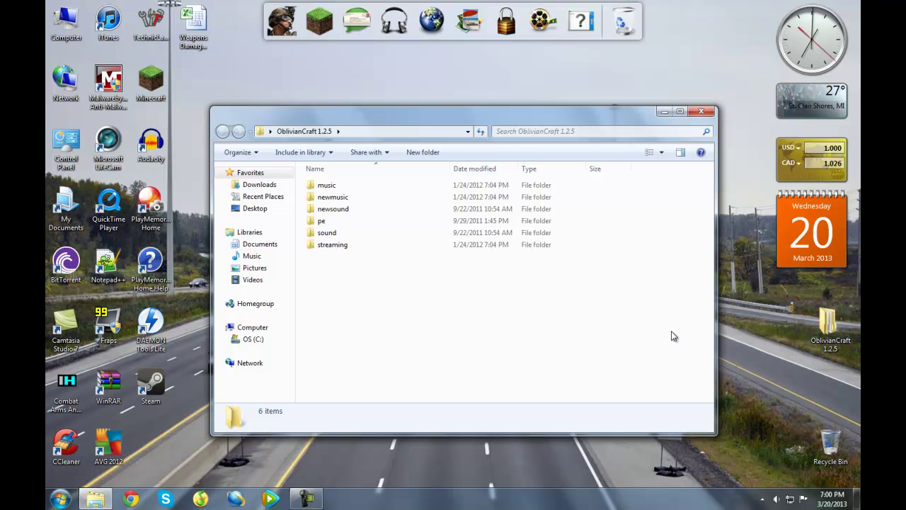
pyautogui.moveTo(634, 330); pyautogui.dragTo(372, 286)
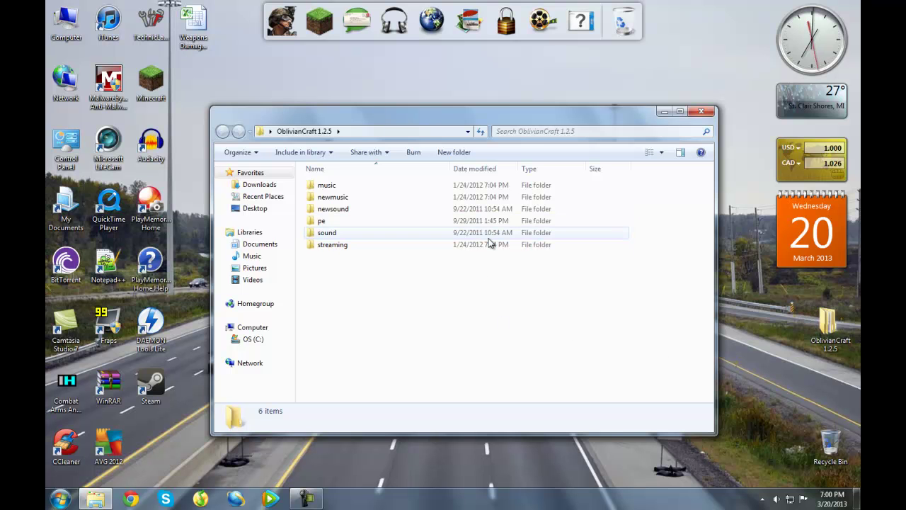
pyautogui.click(702, 112)
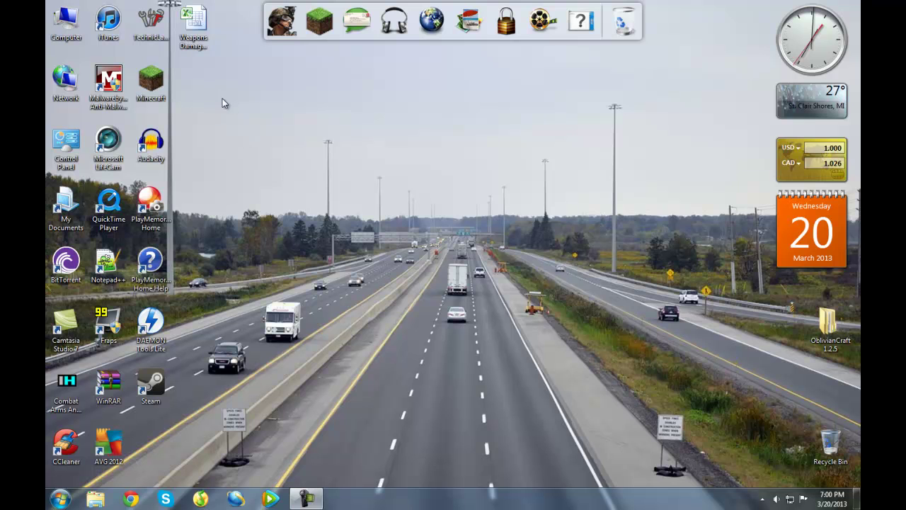
# Step: Create a new folder on the desktop named OblivianCraft
pyautogui.rightClick(198, 92)
pyautogui.moveTo(243, 213)
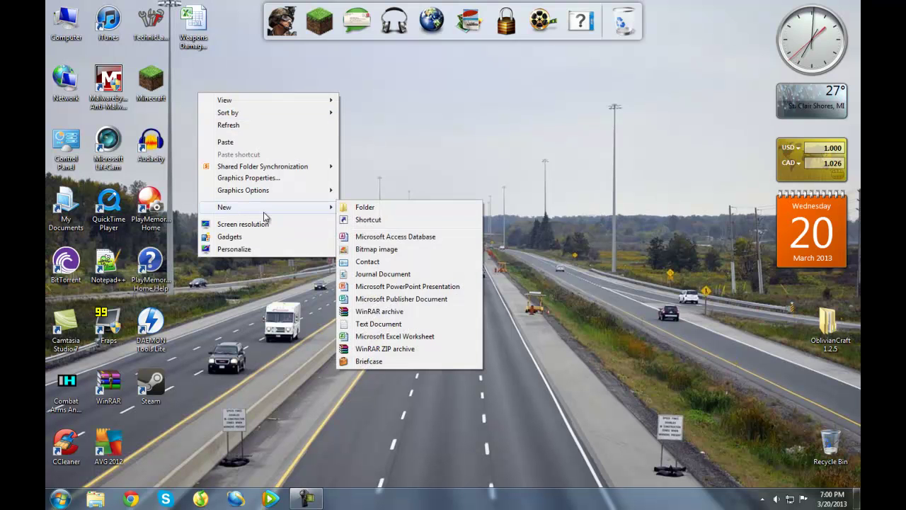
pyautogui.click(388, 208)
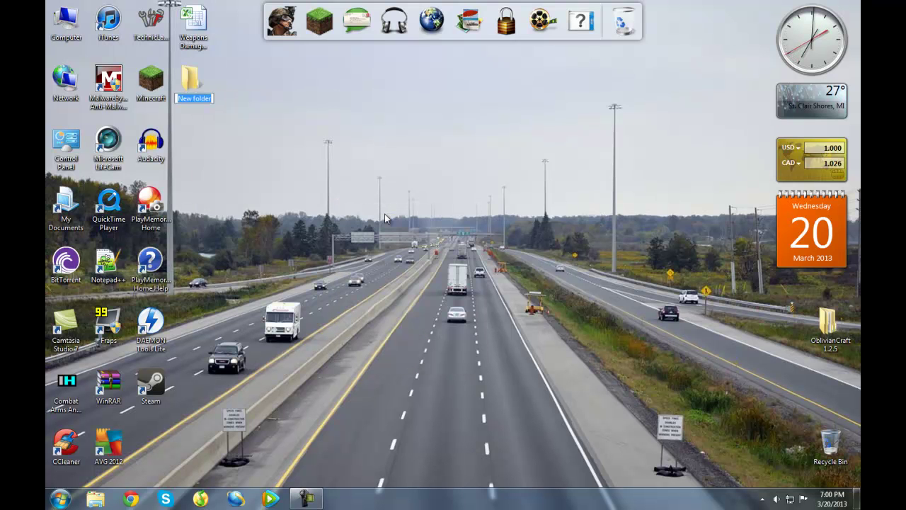
pyautogui.write('OblivianCraft')
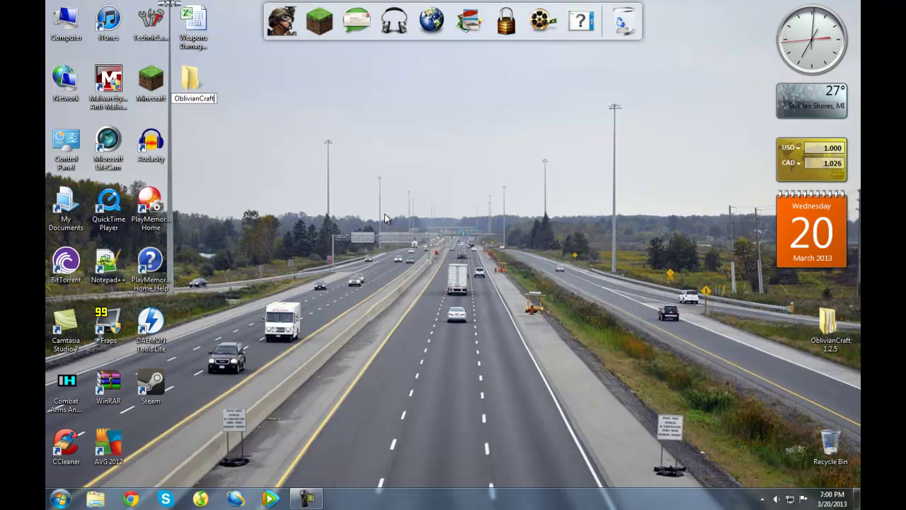
pyautogui.press('Return')
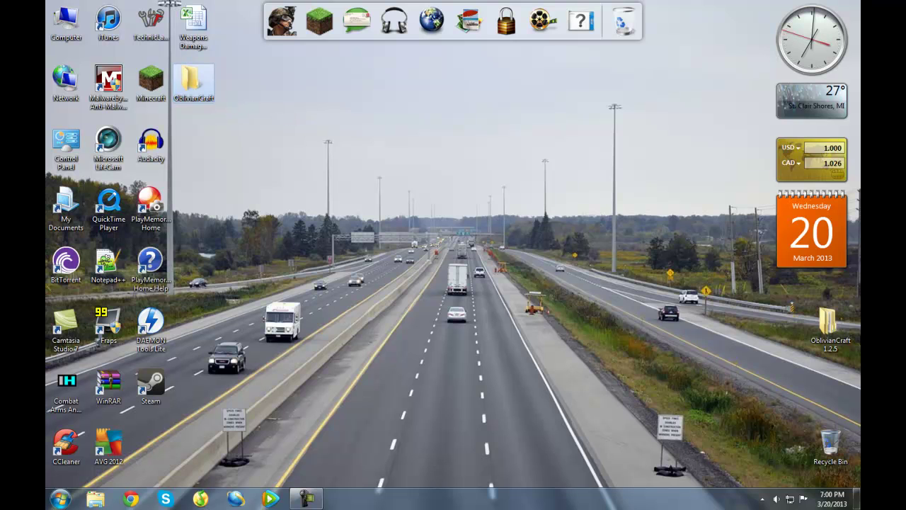
# Step: Move all six subfolders from the OblivianCraft 1.2.5 folder into the new OblivianCraft folder
pyautogui.click(842, 327)
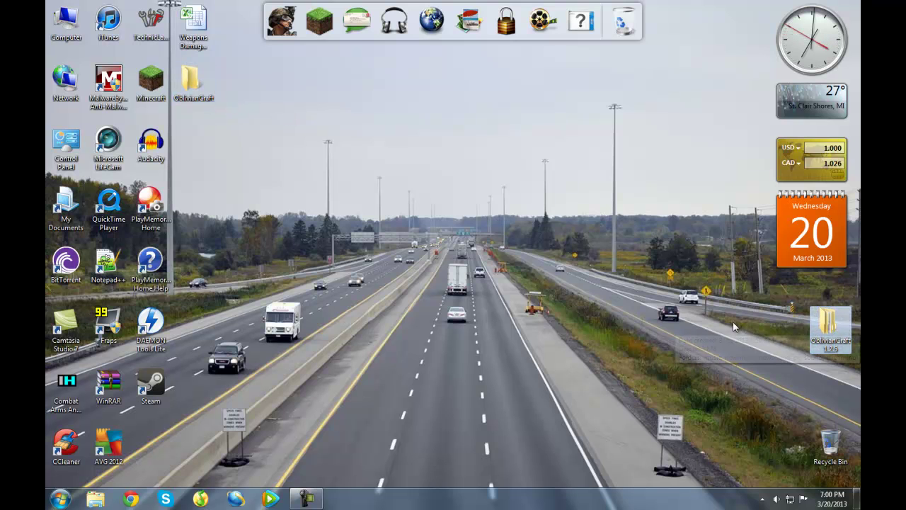
pyautogui.click(342, 154)
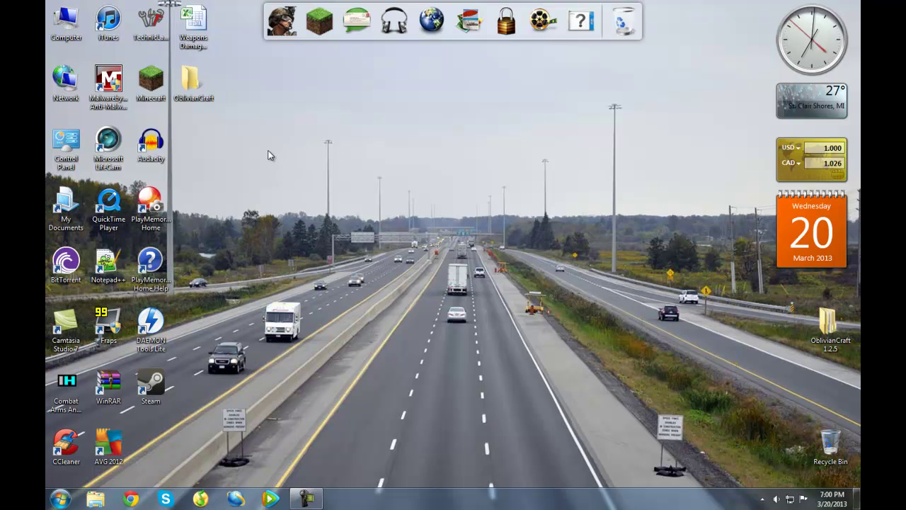
pyautogui.doubleClick(196, 95)
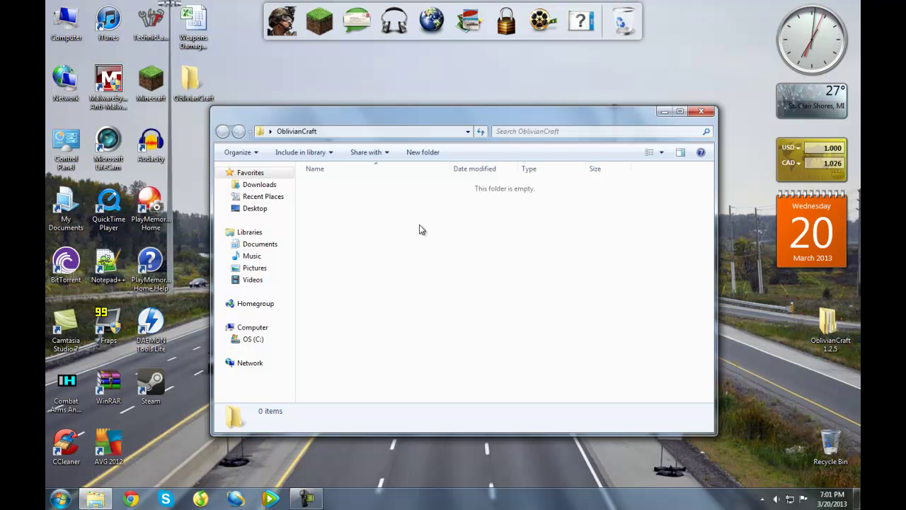
pyautogui.doubleClick(828, 322)
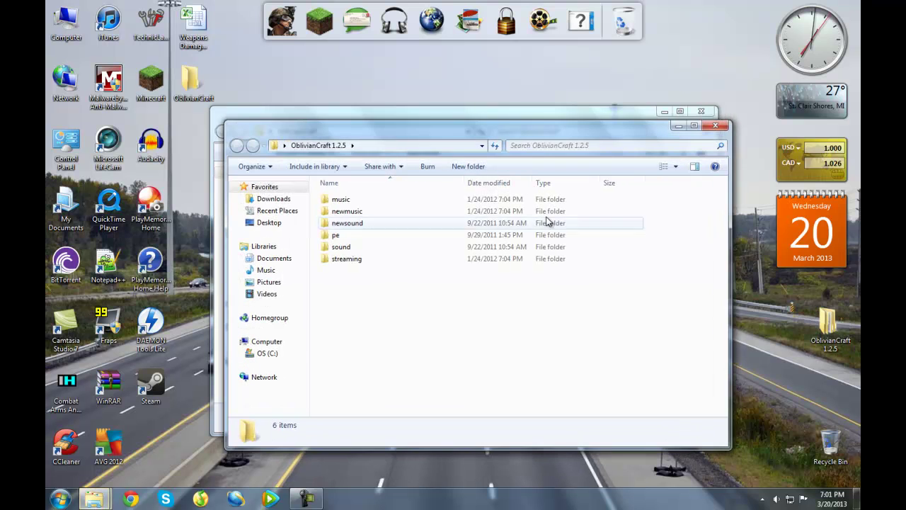
pyautogui.moveTo(454, 140); pyautogui.dragTo(618, 151)
pyautogui.click(560, 207)
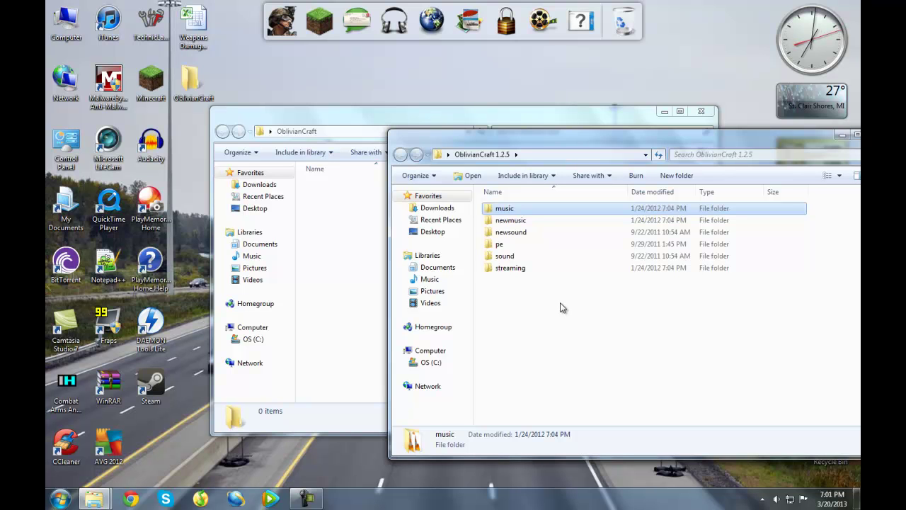
pyautogui.moveTo(603, 315); pyautogui.dragTo(356, 244)
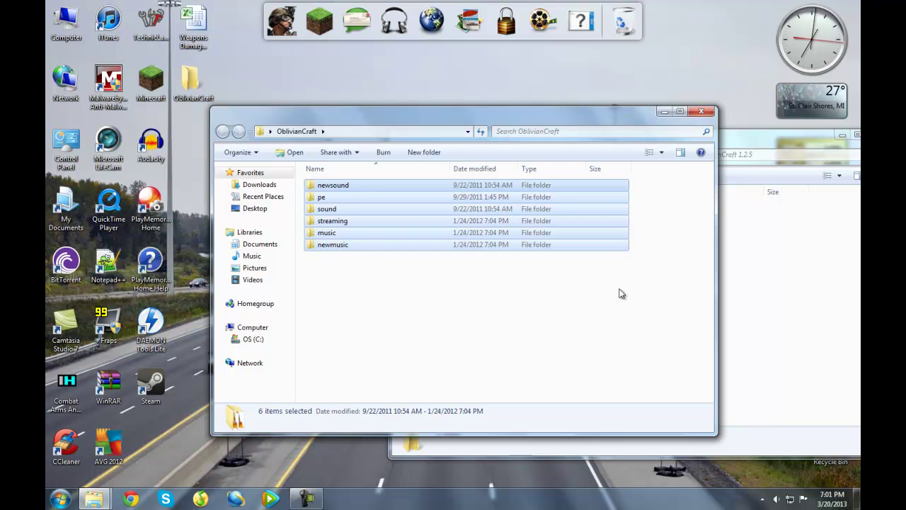
pyautogui.click(714, 275)
pyautogui.click(744, 239)
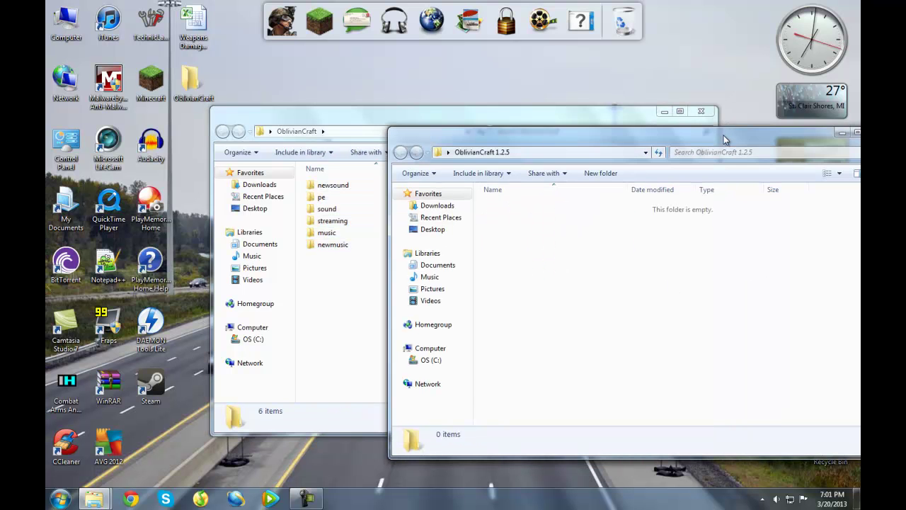
# Step: Close the emptied OblivianCraft 1.2.5 folder and delete it from the desktop to the Recycle Bin
pyautogui.moveTo(725, 138); pyautogui.dragTo(574, 130)
pyautogui.click(729, 126)
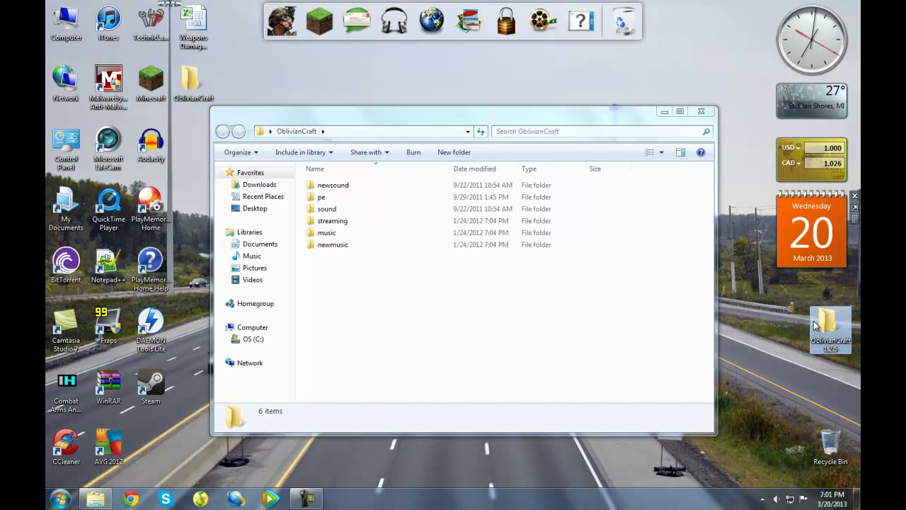
pyautogui.rightClick(815, 325)
pyautogui.click(777, 280)
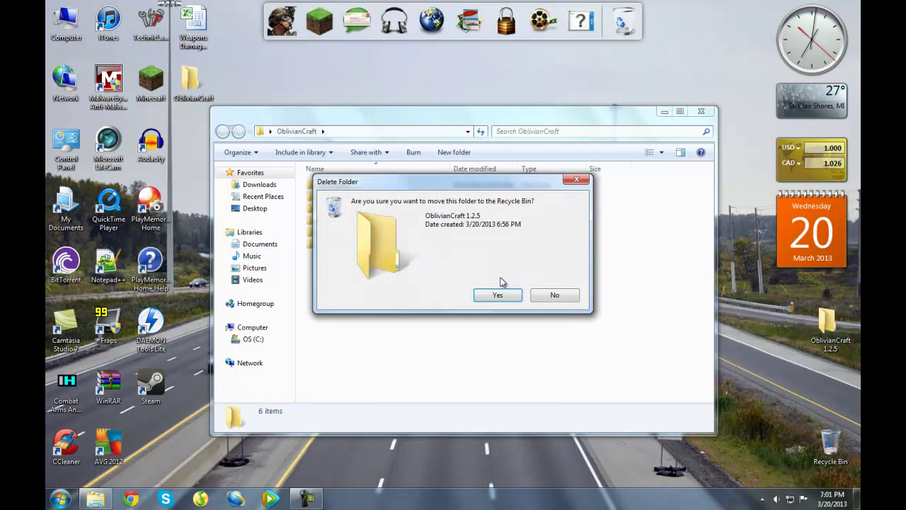
pyautogui.click(497, 295)
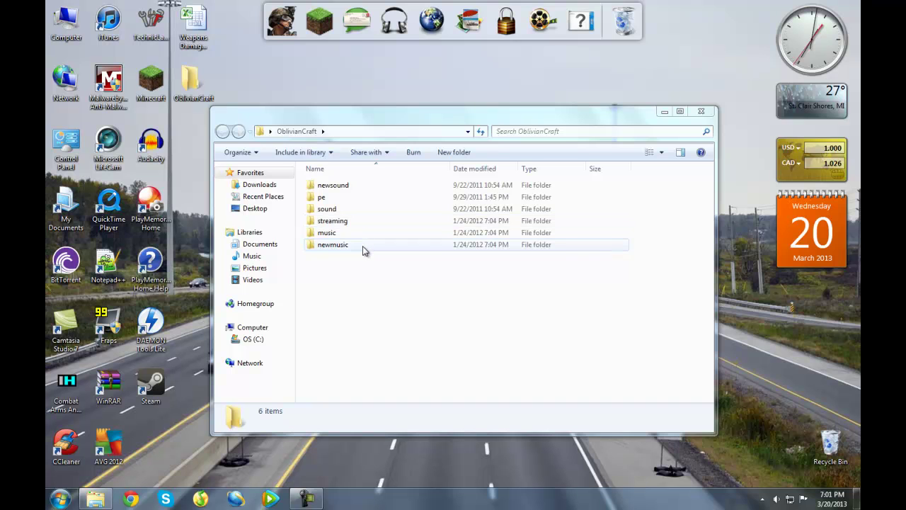
# Step: Rename the newsound folder inside OblivianCraft as sound3
pyautogui.click(362, 186)
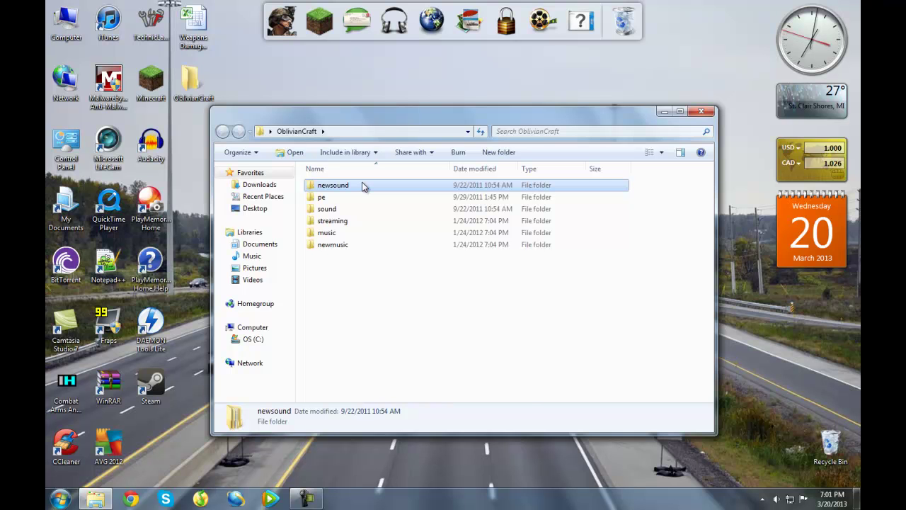
pyautogui.rightClick(362, 186)
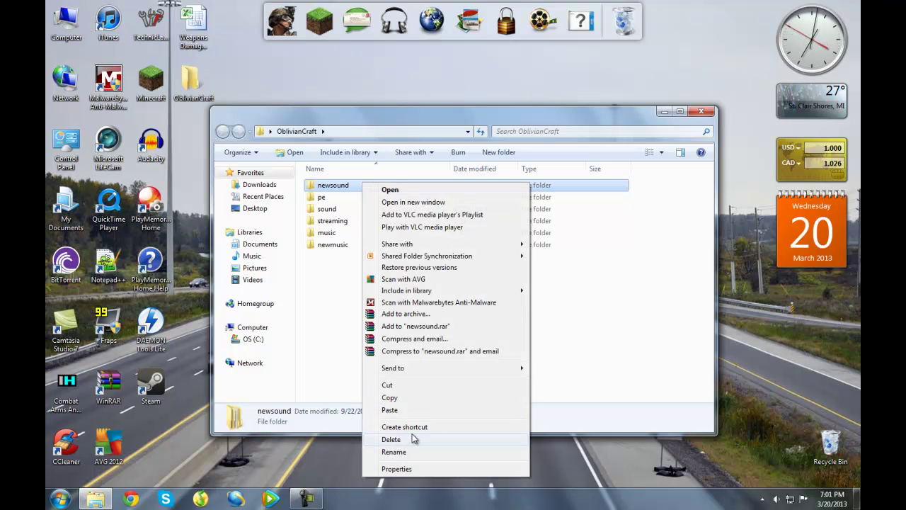
pyautogui.click(423, 450)
pyautogui.write('sound3')
pyautogui.click(426, 356)
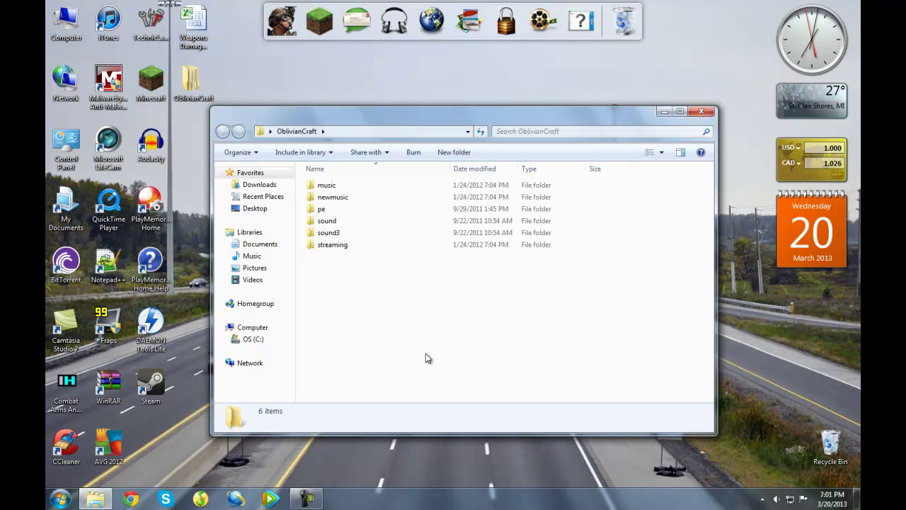
pyautogui.click(377, 211)
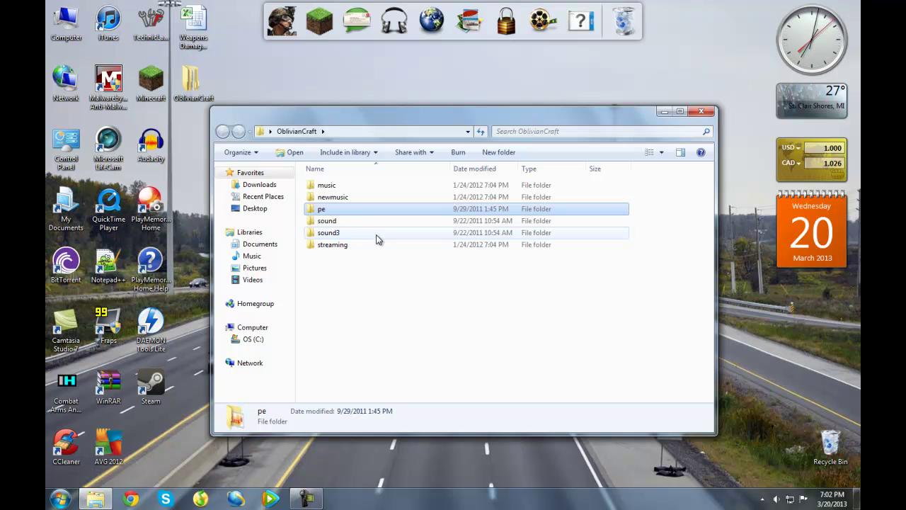
pyautogui.moveTo(376, 243)
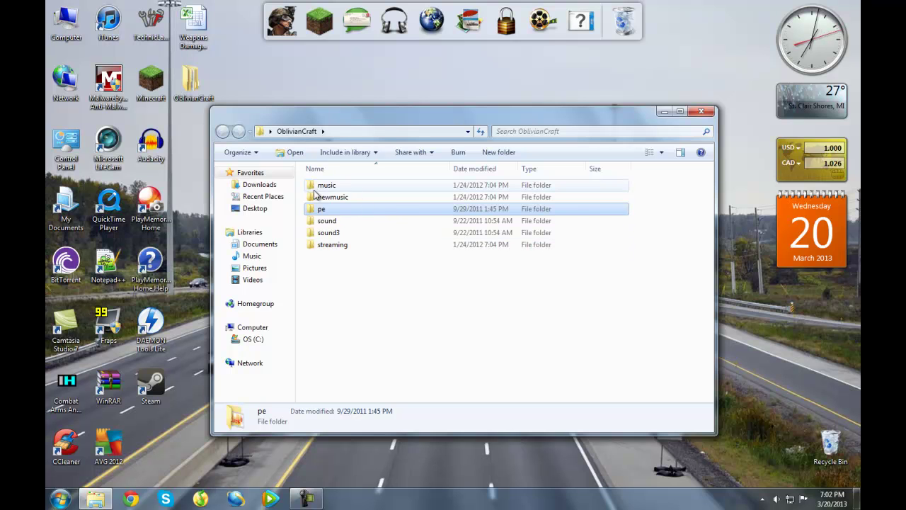
pyautogui.click(320, 197)
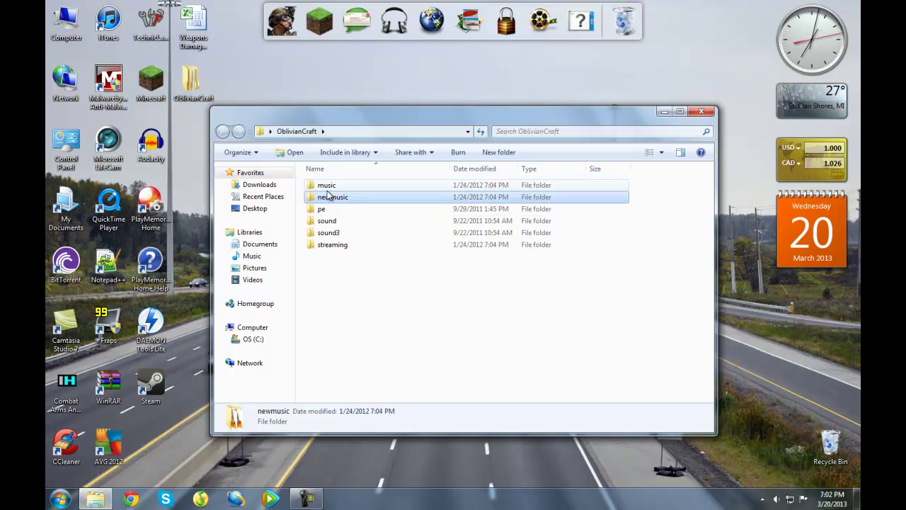
pyautogui.click(357, 232)
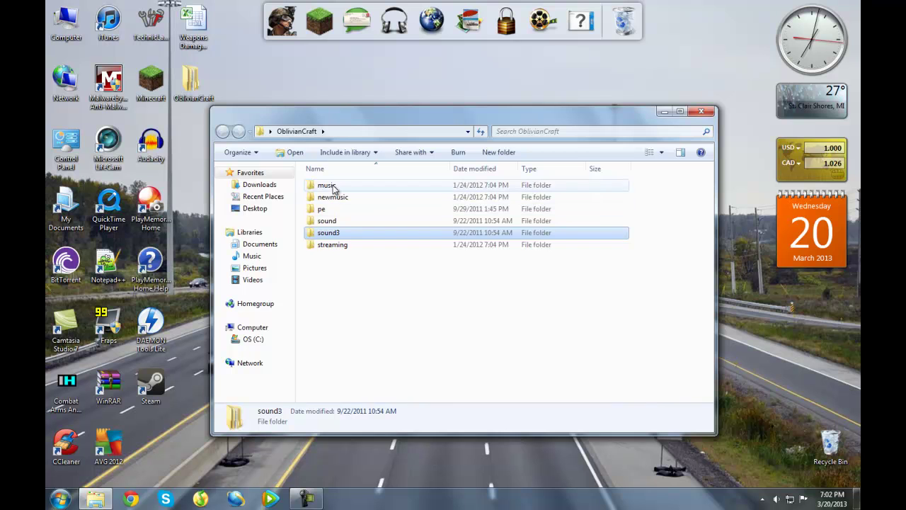
pyautogui.click(331, 185)
pyautogui.click(336, 209)
pyautogui.click(343, 220)
pyautogui.click(342, 199)
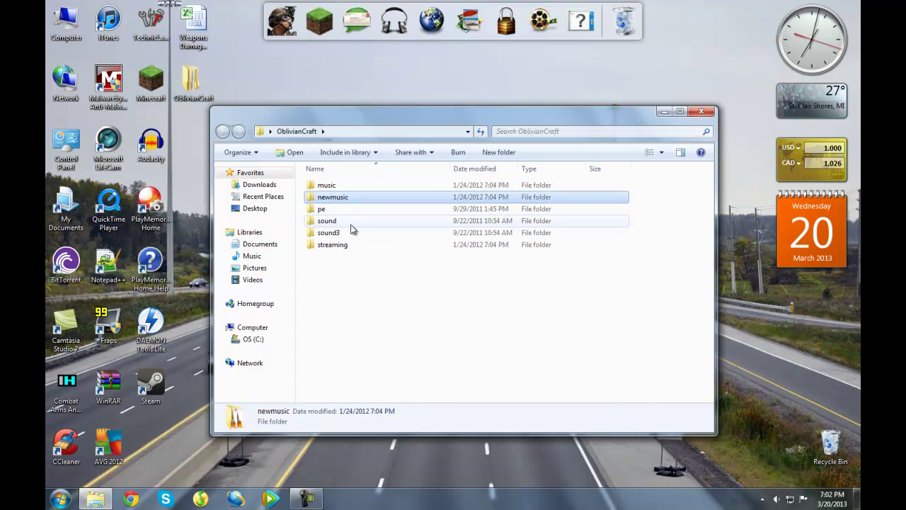
pyautogui.click(364, 269)
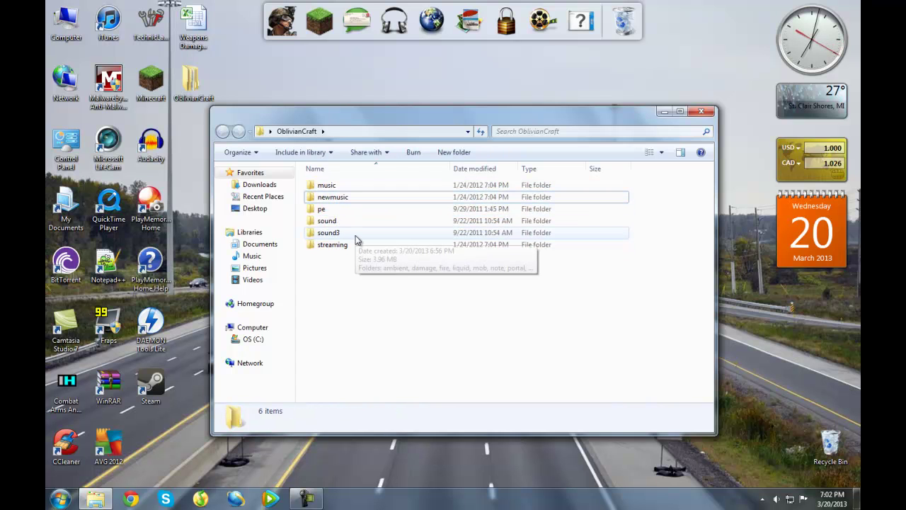
# Step: Open the sound3 folder to examine its sound category subfolders
pyautogui.doubleClick(355, 236)
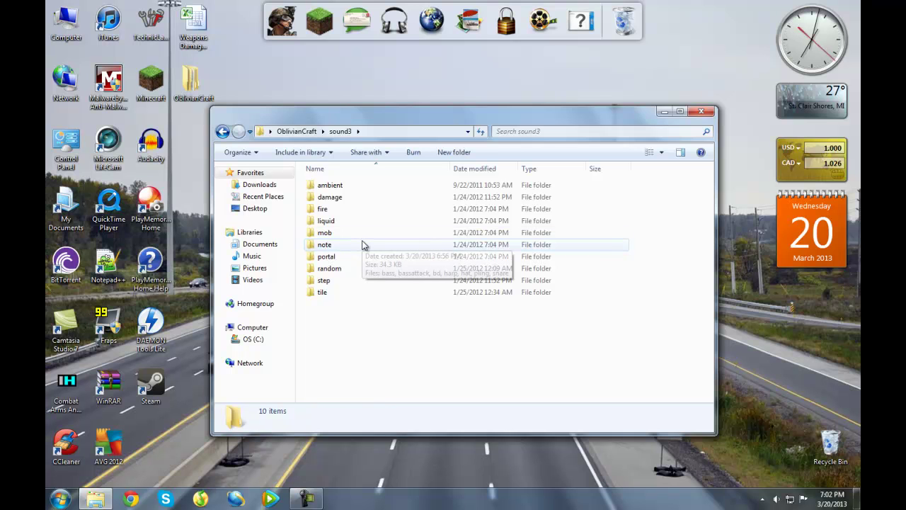
pyautogui.rightClick(366, 312)
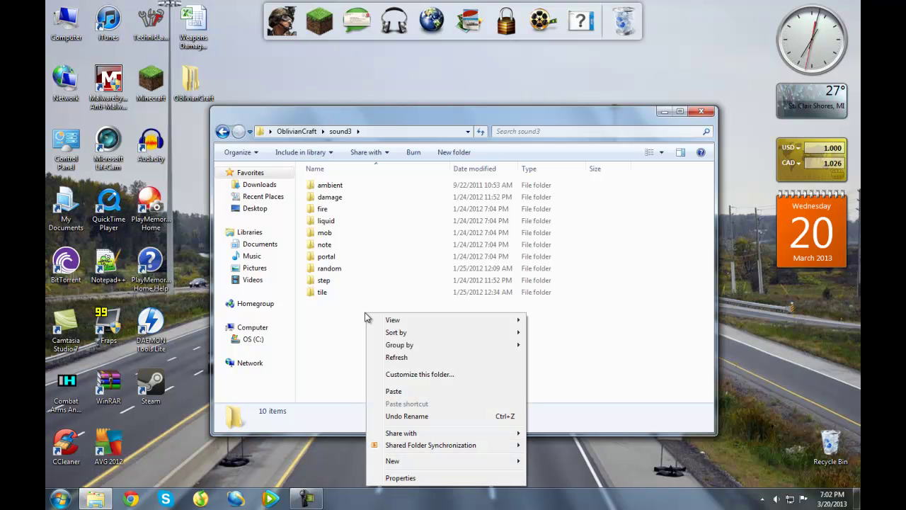
pyautogui.moveTo(373, 322)
pyautogui.press('Escape')
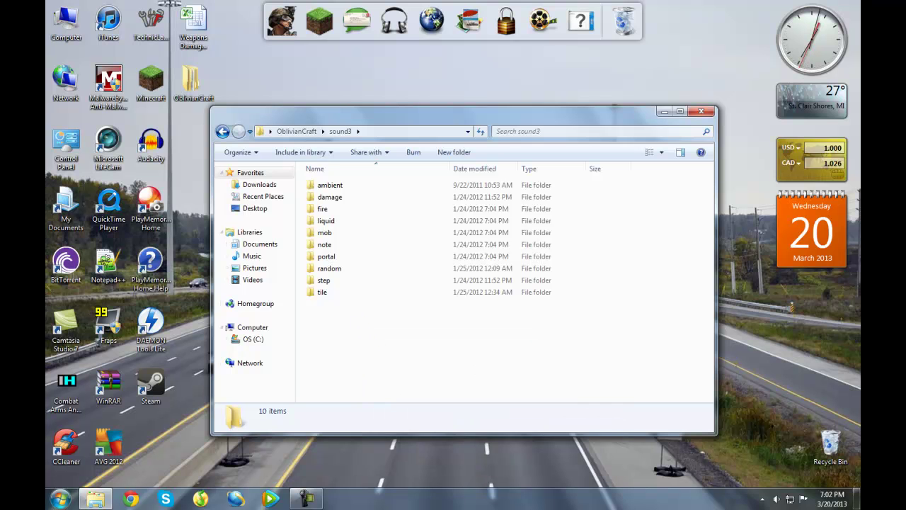
# Step: Open the %appdata% location in a separate window and go to the resources folder inside .minecraft
pyautogui.click(59, 499)
pyautogui.write('%appdata%')
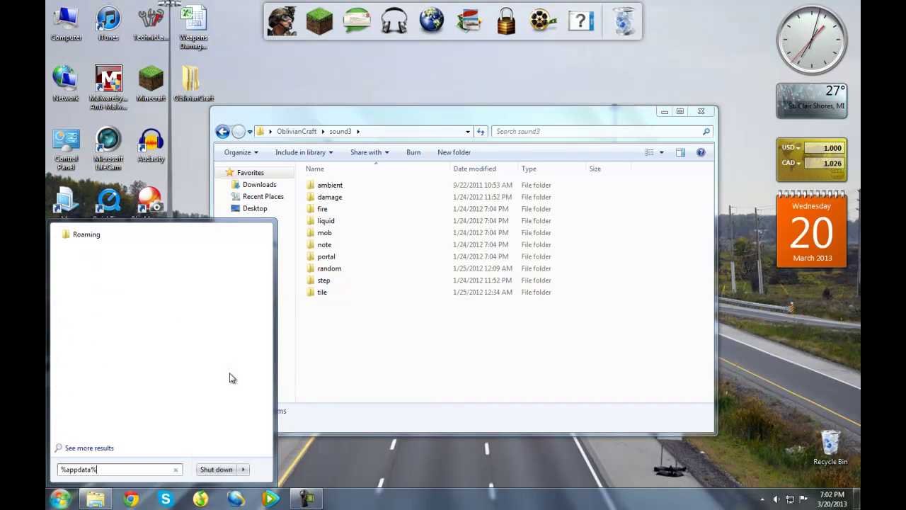
pyautogui.press('Return')
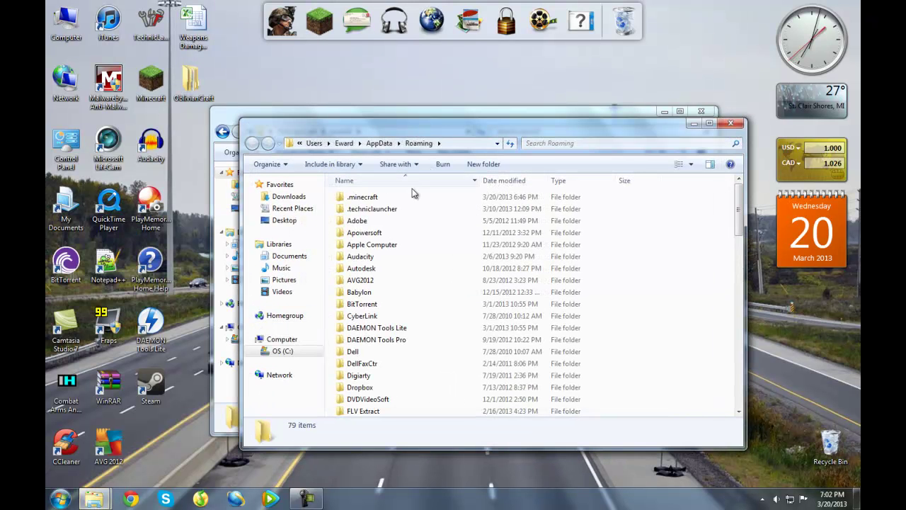
pyautogui.doubleClick(404, 200)
pyautogui.doubleClick(394, 269)
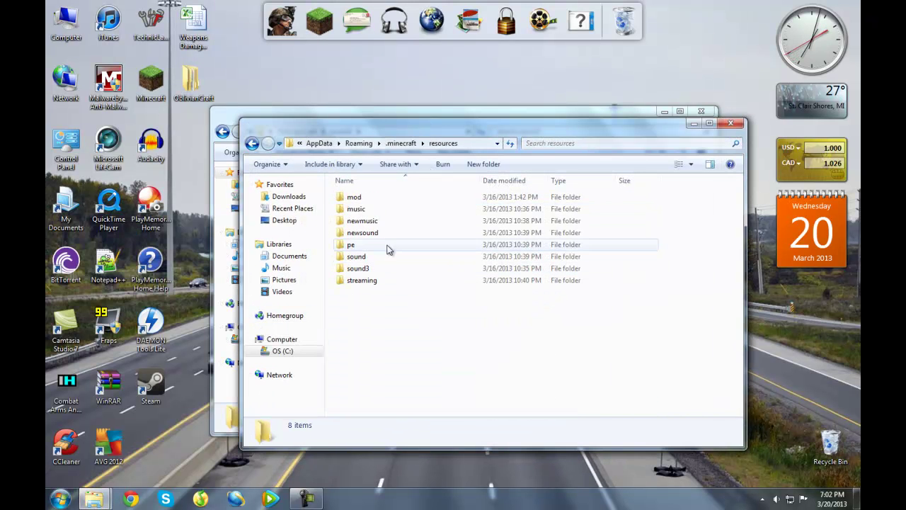
# Step: Open the sound3 folder inside resources and check its random, dig and fireworks subfolders
pyautogui.doubleClick(380, 269)
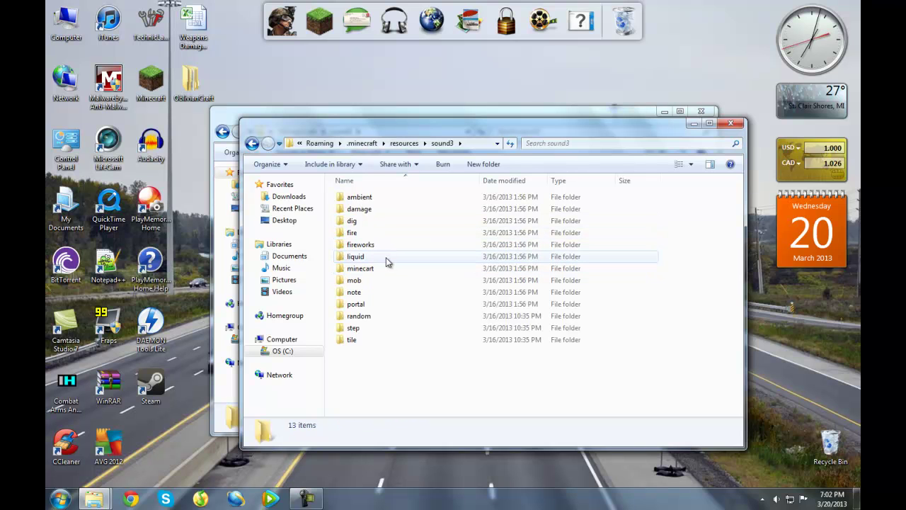
pyautogui.click(399, 317)
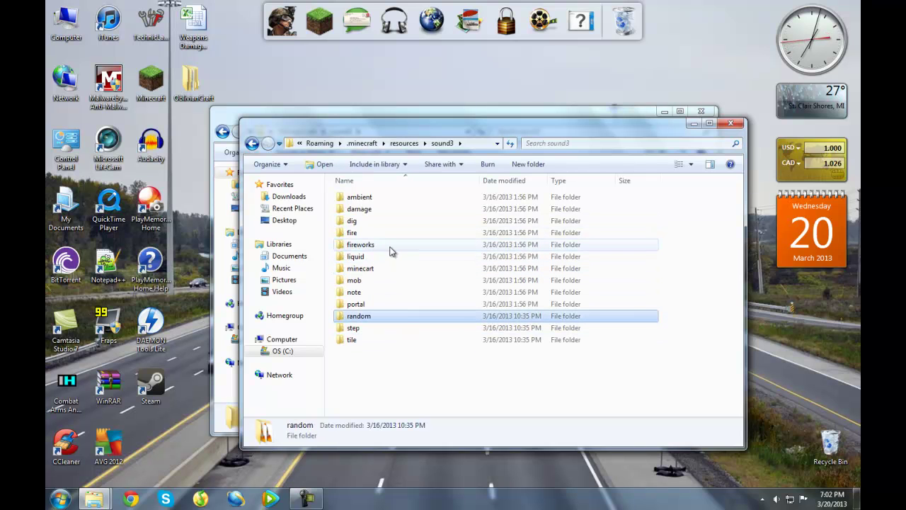
pyautogui.click(386, 225)
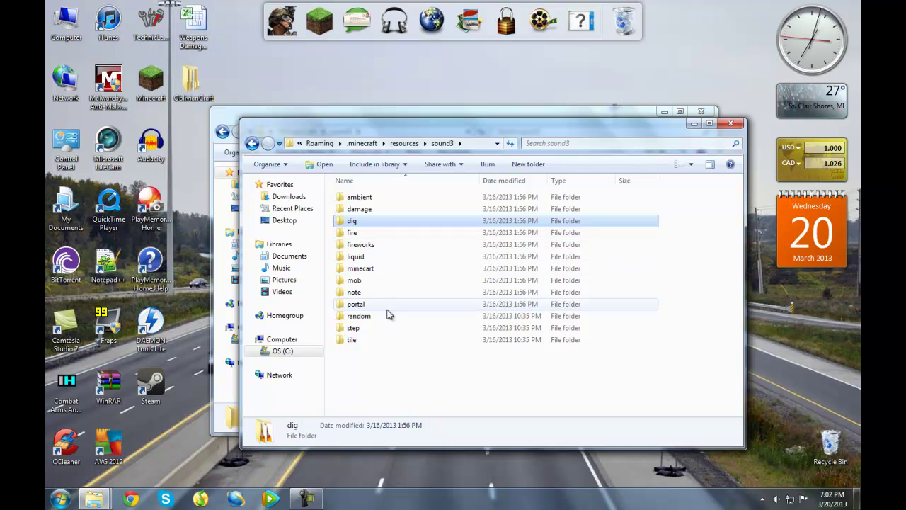
pyautogui.click(378, 256)
pyautogui.click(379, 249)
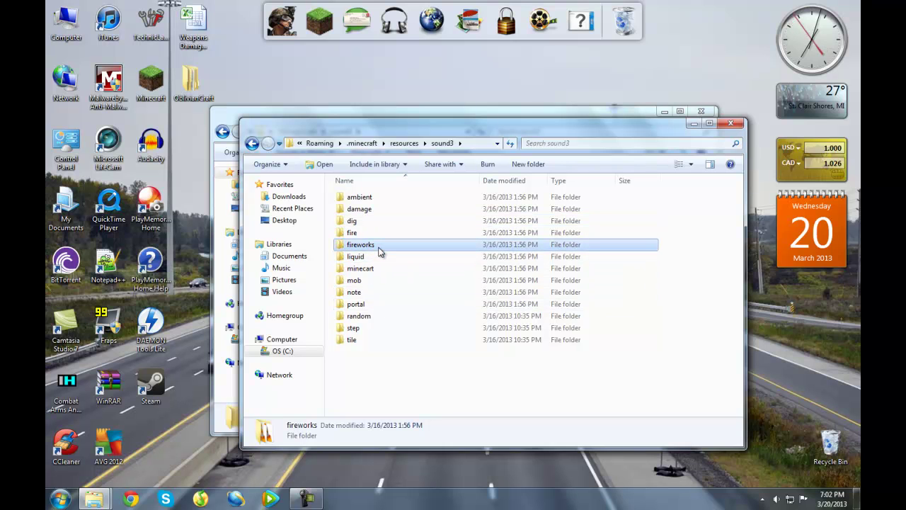
# Step: Place the two sound3 windows side by side and copy the fireworks folder from .minecraft's sound3 into OblivianCraft's sound3
pyautogui.moveTo(347, 138); pyautogui.dragTo(434, 145)
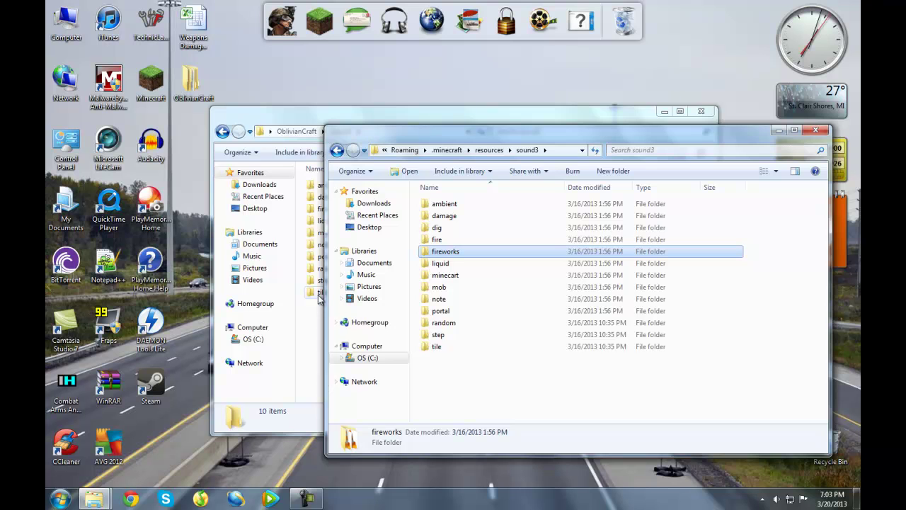
pyautogui.moveTo(566, 138); pyautogui.dragTo(705, 129)
pyautogui.moveTo(639, 250); pyautogui.dragTo(605, 249)
pyautogui.rightClick(598, 245)
pyautogui.click(617, 407)
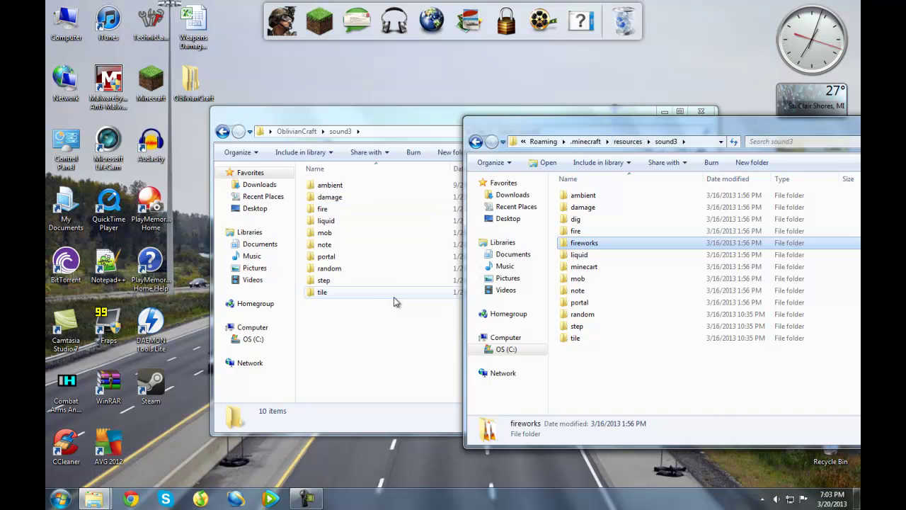
pyautogui.click(376, 332)
pyautogui.rightClick(376, 331)
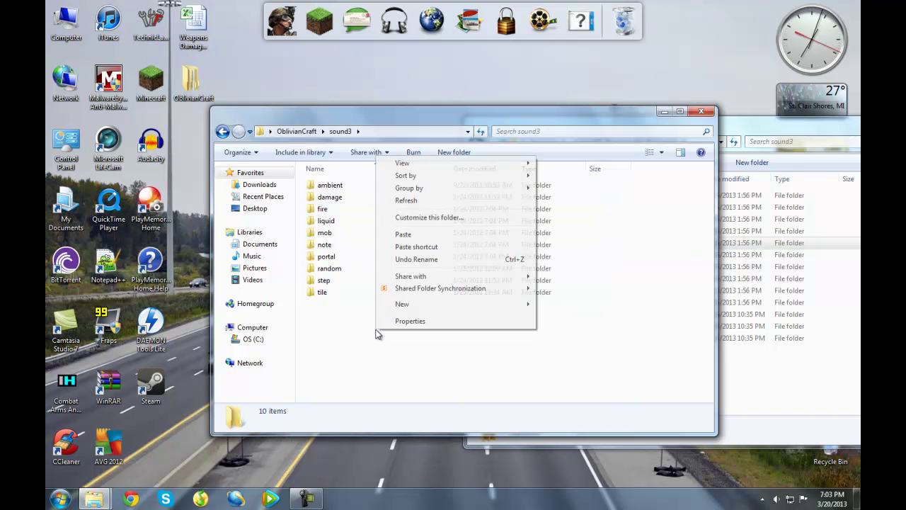
pyautogui.click(405, 234)
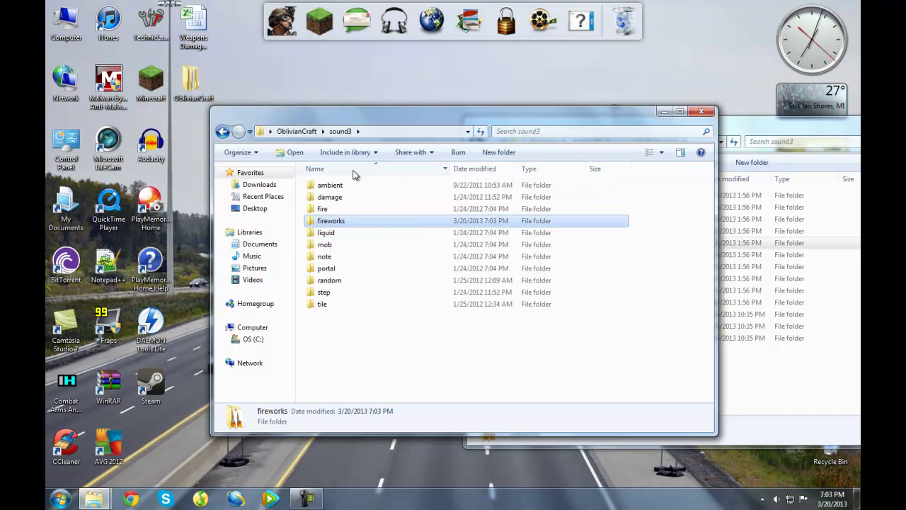
# Step: Compare the full folder list of .minecraft's sound3 with the list in OblivianCraft's sound3
pyautogui.click(792, 122)
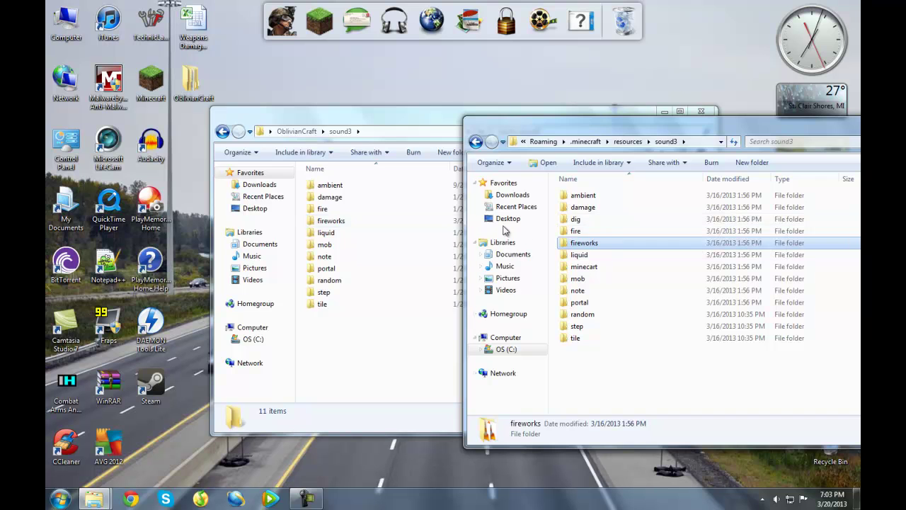
pyautogui.click(613, 224)
pyautogui.moveTo(661, 382); pyautogui.dragTo(613, 181)
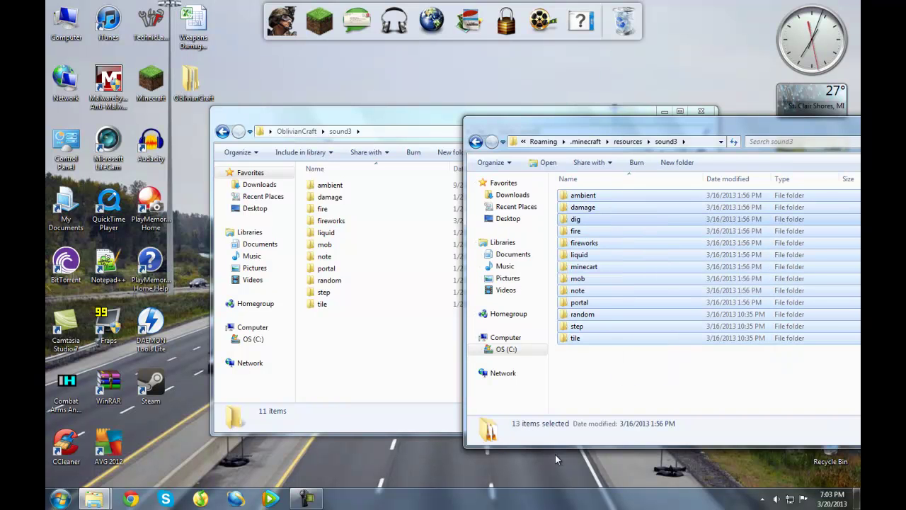
pyautogui.moveTo(417, 363); pyautogui.dragTo(338, 172)
pyautogui.click(449, 314)
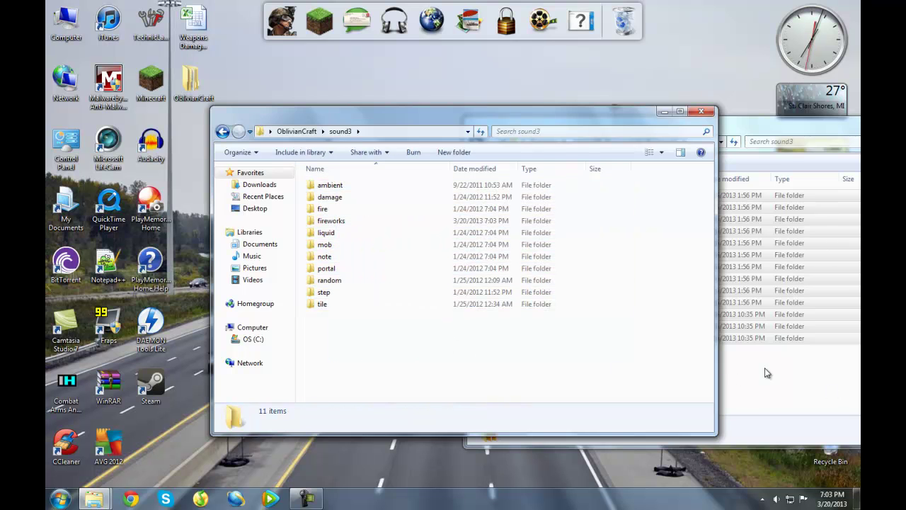
pyautogui.click(798, 383)
# Step: Look inside the tile, step, random and portal folders of .minecraft's sound3, returning to sound3 after each
pyautogui.doubleClick(649, 338)
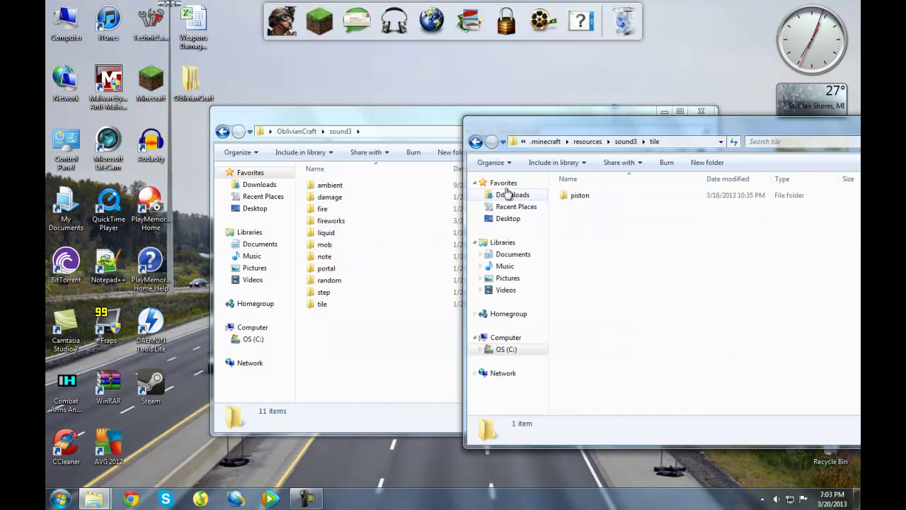
pyautogui.click(475, 141)
pyautogui.doubleClick(576, 325)
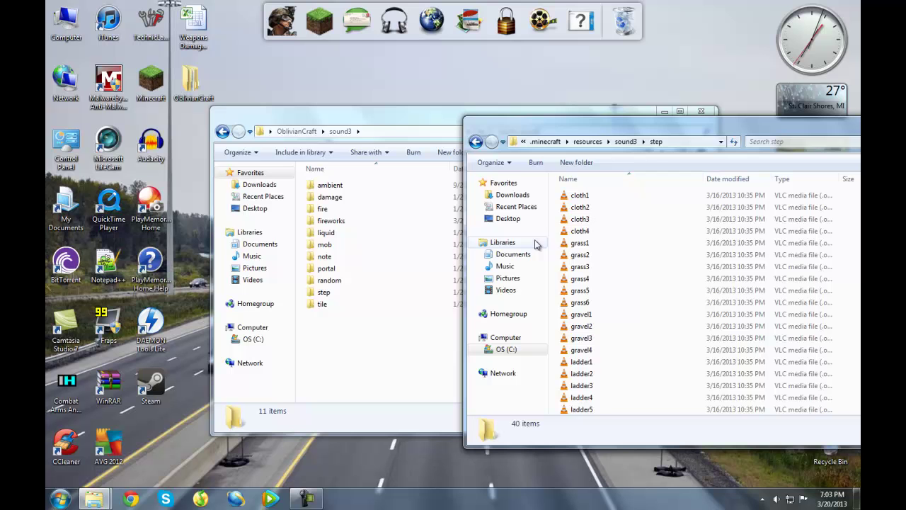
pyautogui.click(475, 141)
pyautogui.doubleClick(593, 314)
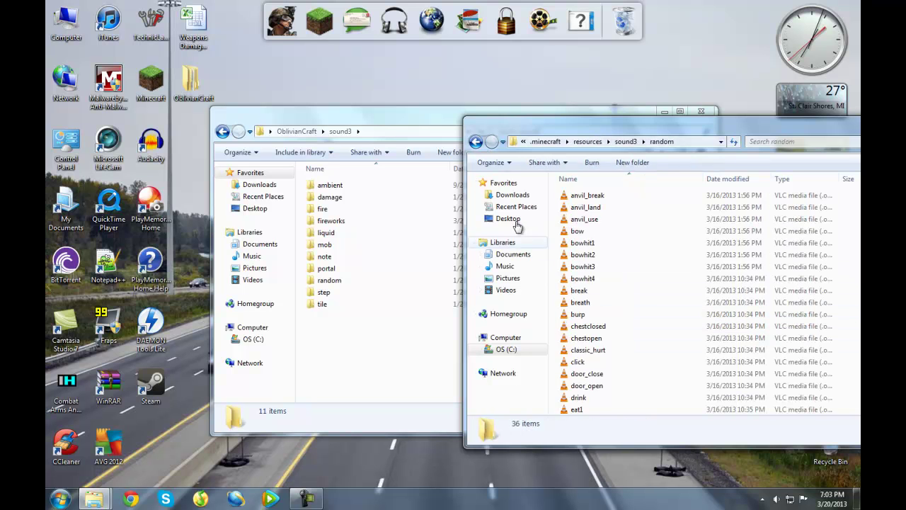
pyautogui.click(476, 141)
pyautogui.doubleClick(579, 302)
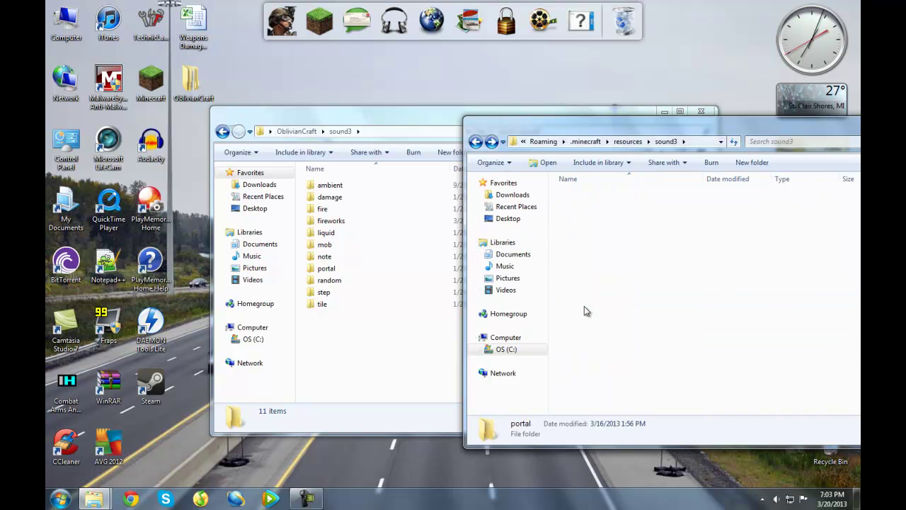
pyautogui.click(476, 142)
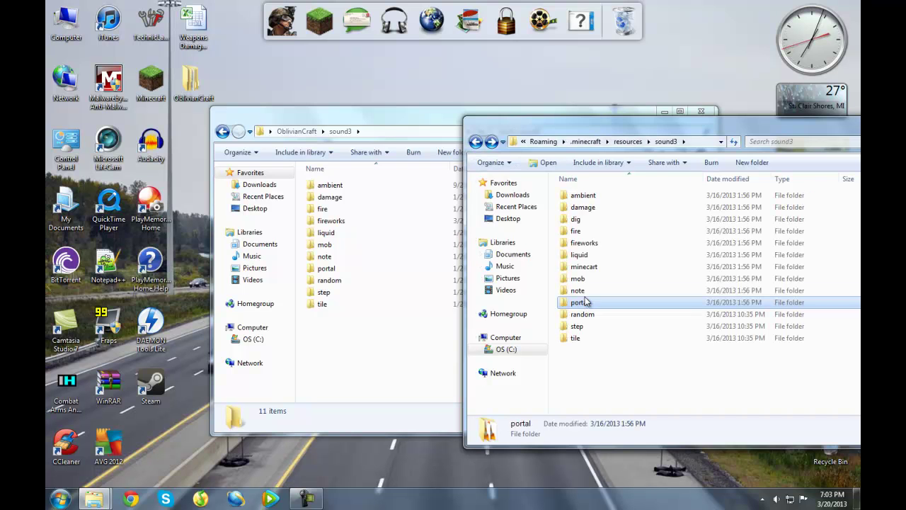
# Step: Copy the minecart folder from .minecraft's sound3 into OblivianCraft's sound3
pyautogui.click(575, 338)
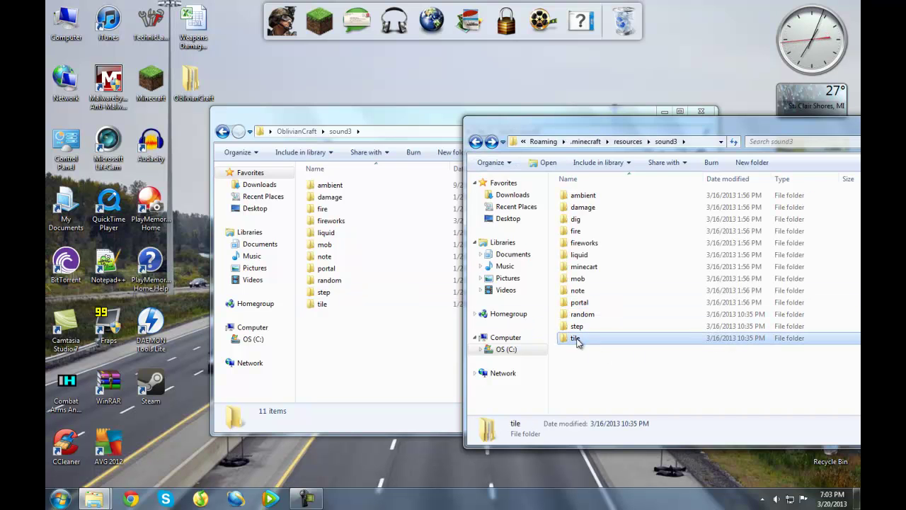
pyautogui.click(585, 314)
pyautogui.click(586, 305)
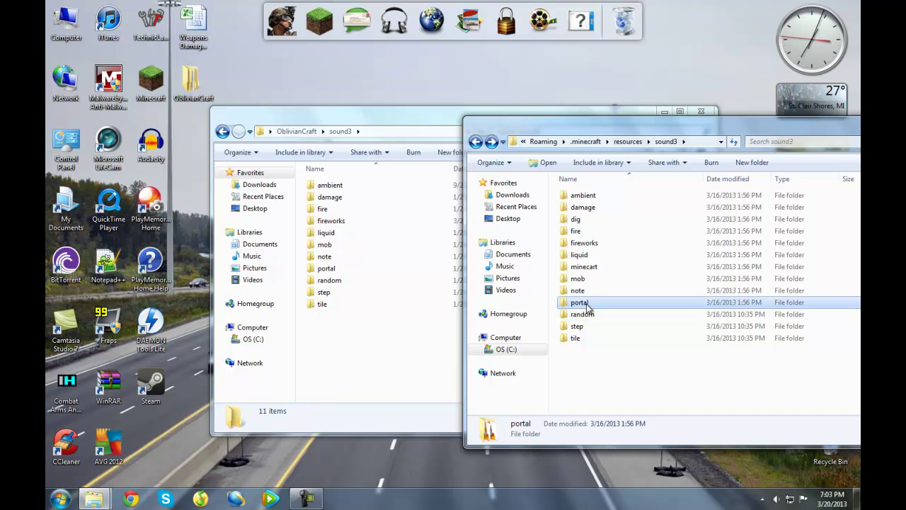
pyautogui.click(586, 292)
pyautogui.click(586, 280)
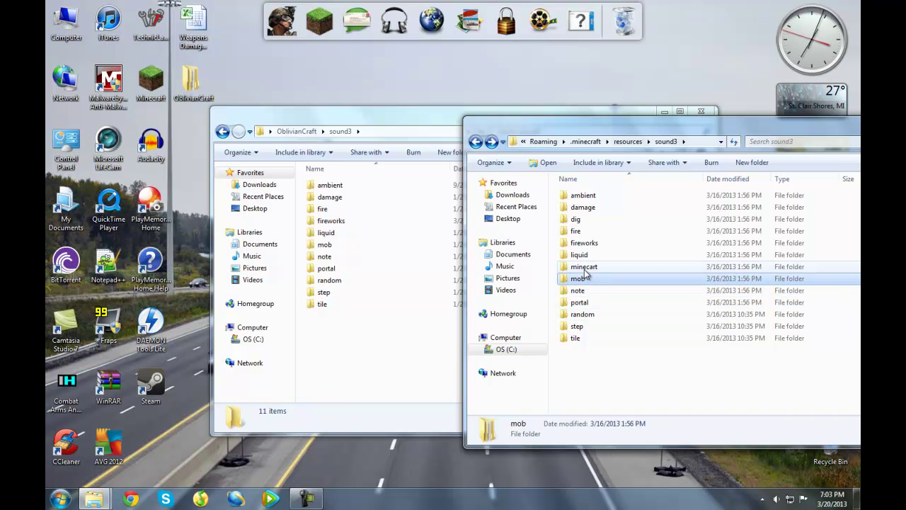
pyautogui.click(586, 269)
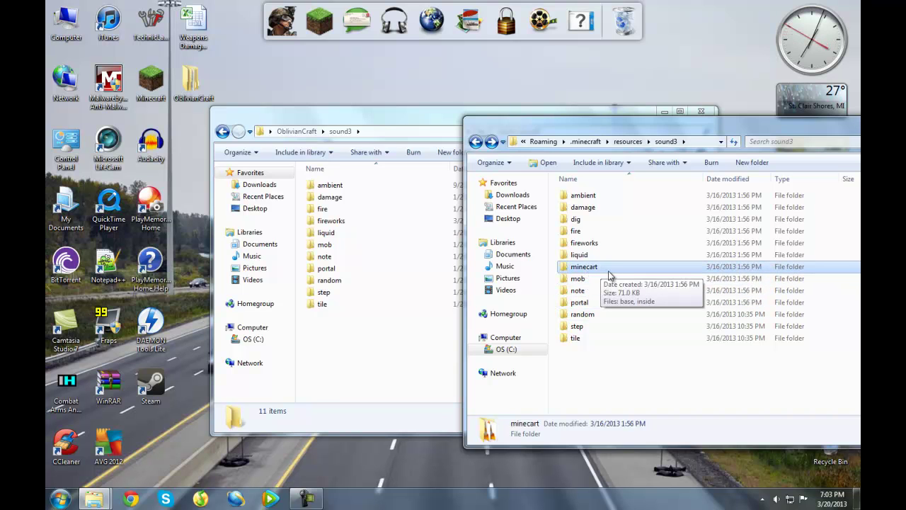
pyautogui.rightClick(613, 275)
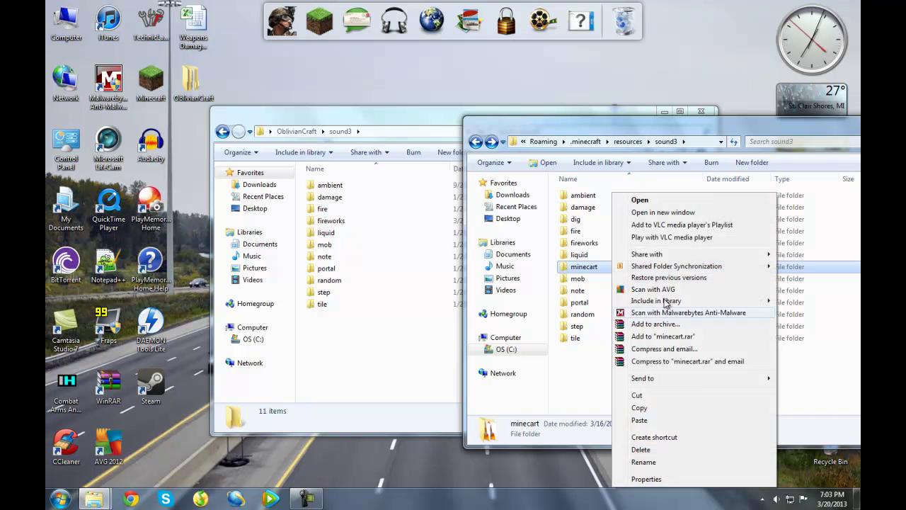
pyautogui.click(690, 407)
pyautogui.click(415, 336)
pyautogui.rightClick(415, 337)
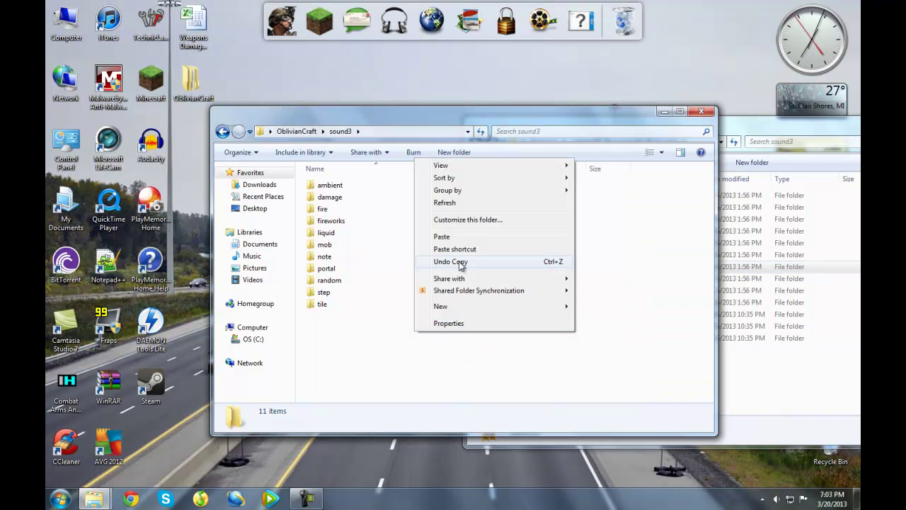
pyautogui.click(457, 239)
pyautogui.click(453, 339)
# Step: Check the remaining folders of .minecraft's sound3 from liquid up to ambient, and close that window
pyautogui.click(749, 364)
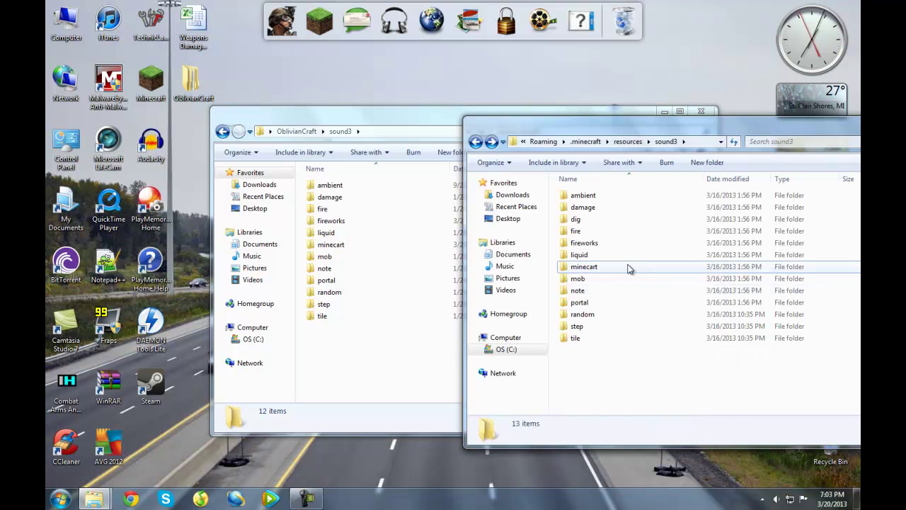
pyautogui.click(625, 258)
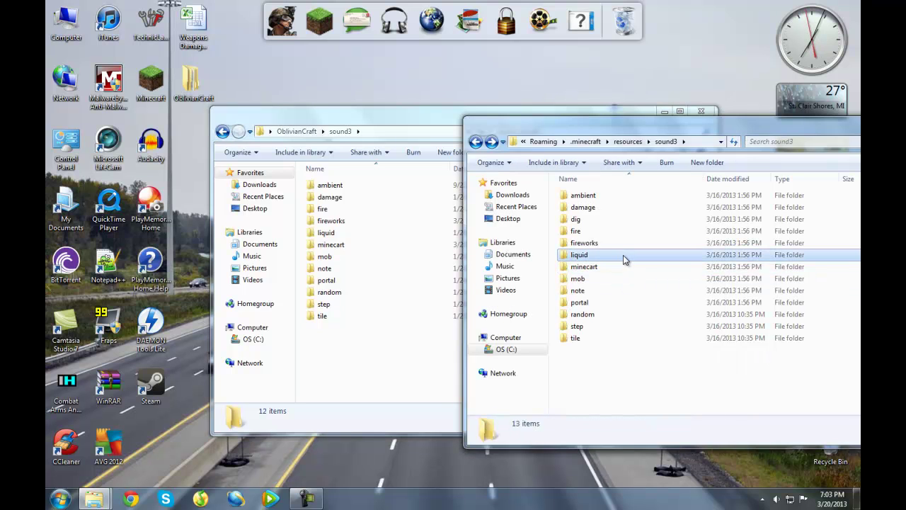
pyautogui.click(613, 243)
pyautogui.click(605, 230)
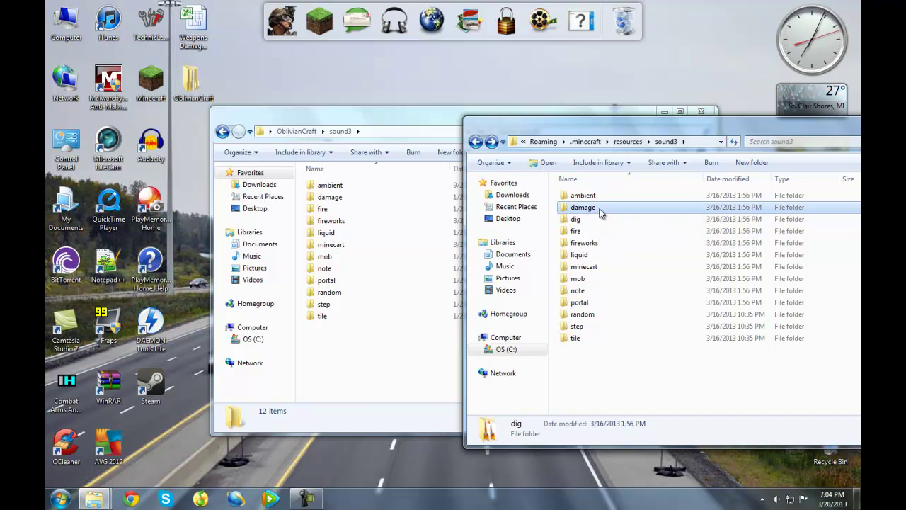
pyautogui.click(593, 197)
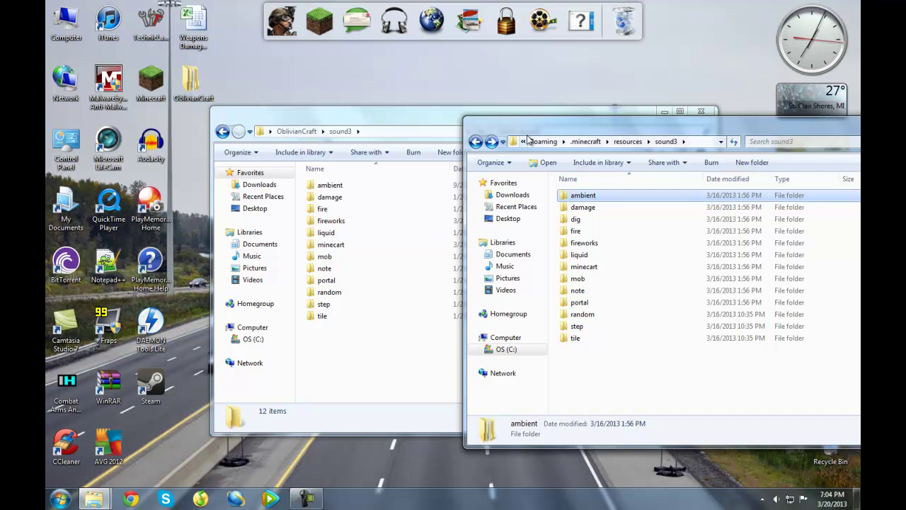
pyautogui.moveTo(547, 131); pyautogui.dragTo(487, 137)
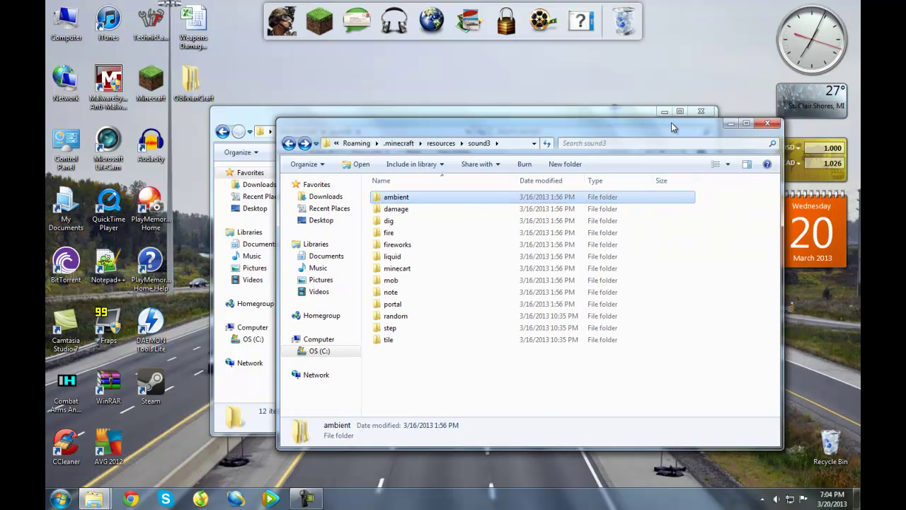
pyautogui.click(758, 125)
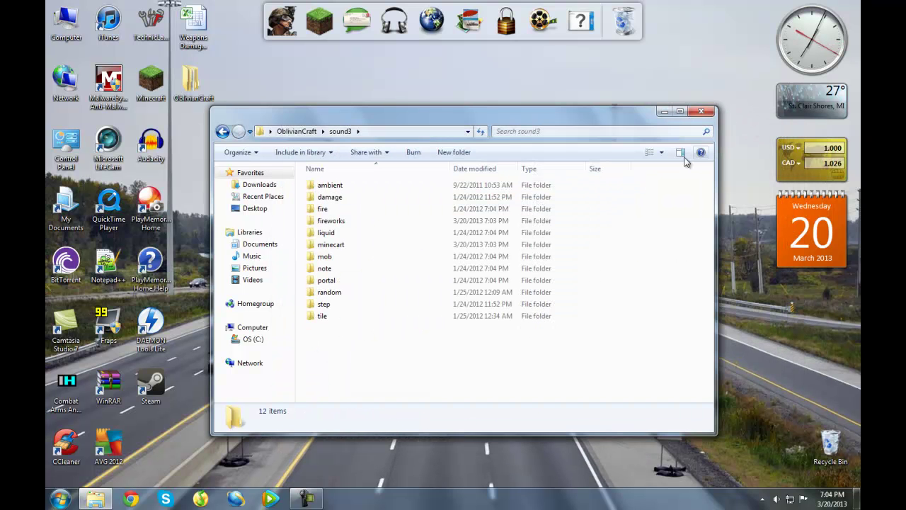
# Step: Create a new folder named dig in OblivianCraft's sound3
pyautogui.rightClick(429, 357)
pyautogui.moveTo(464, 327)
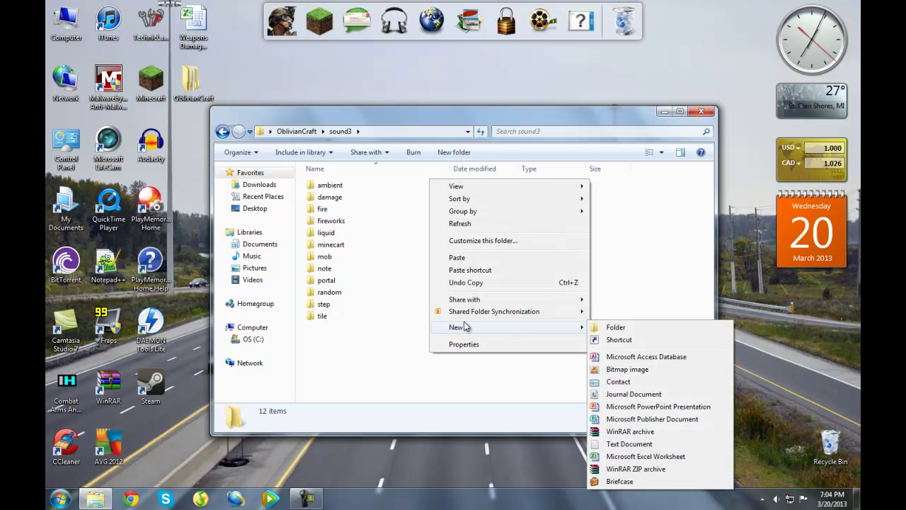
pyautogui.click(604, 327)
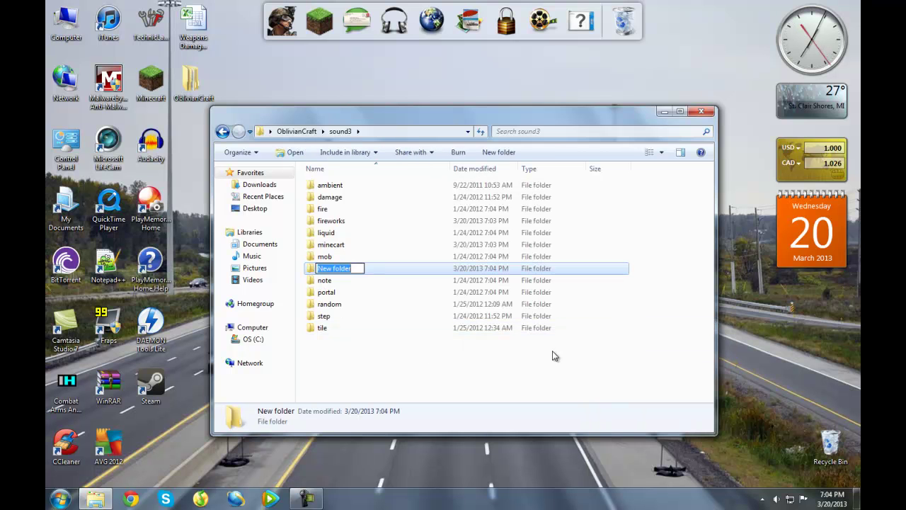
pyautogui.write('dig')
pyautogui.click(470, 366)
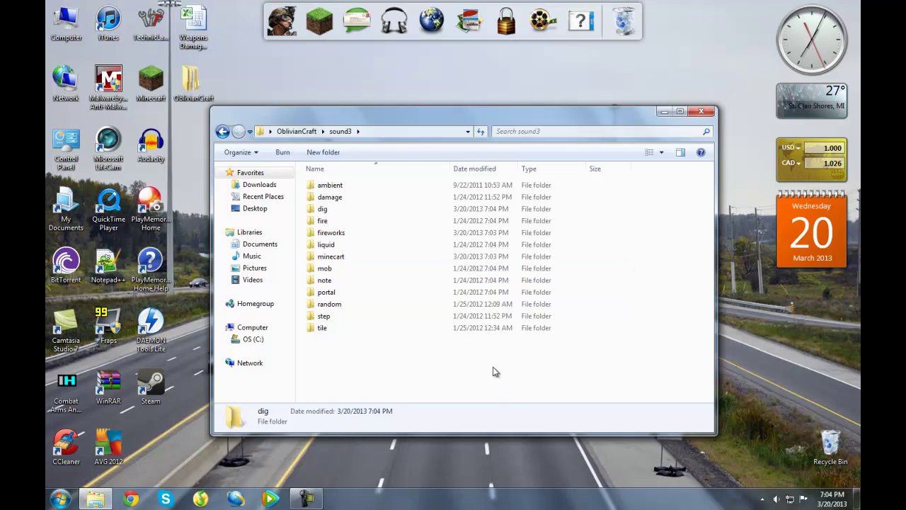
# Step: Open the step folder in OblivianCraft's sound3 and look through its sound files
pyautogui.click(389, 213)
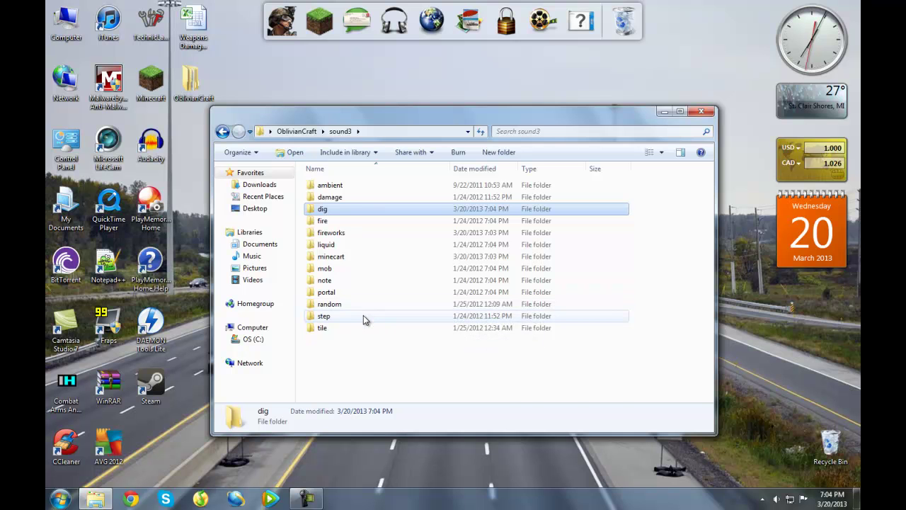
pyautogui.doubleClick(323, 315)
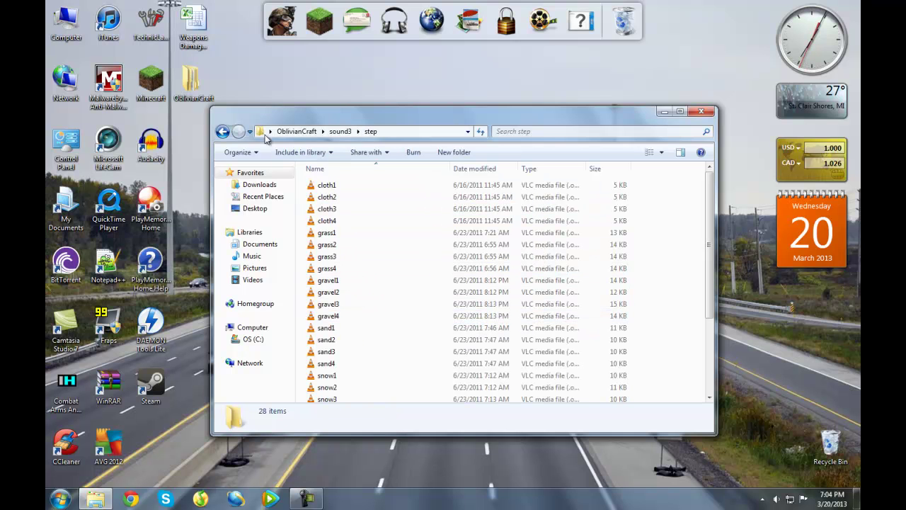
pyautogui.click(223, 132)
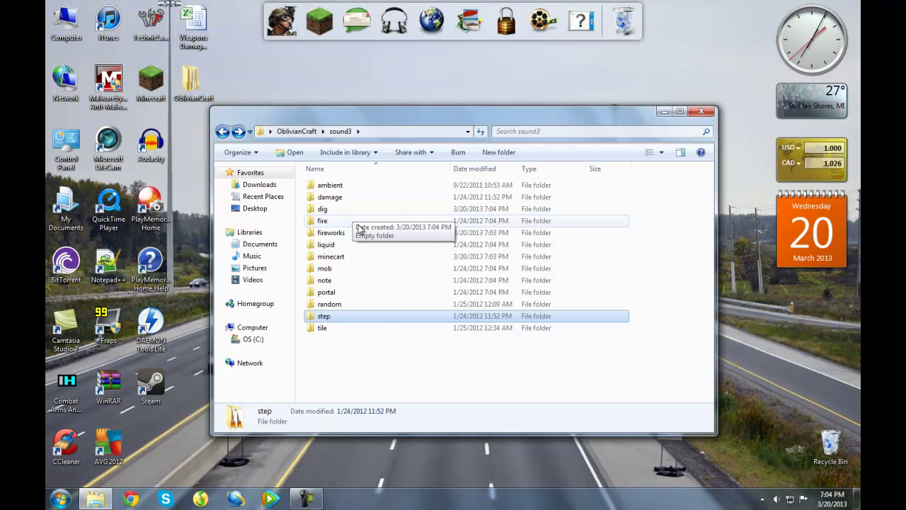
pyautogui.doubleClick(379, 320)
pyautogui.scroll(-2, 375, 232)
pyautogui.scroll(2, 376, 232)
# Step: Open the step folder in .minecraft's resources sound3 via %appdata% and arrange its window beside OblivianCraft's step folder
pyautogui.click(60, 499)
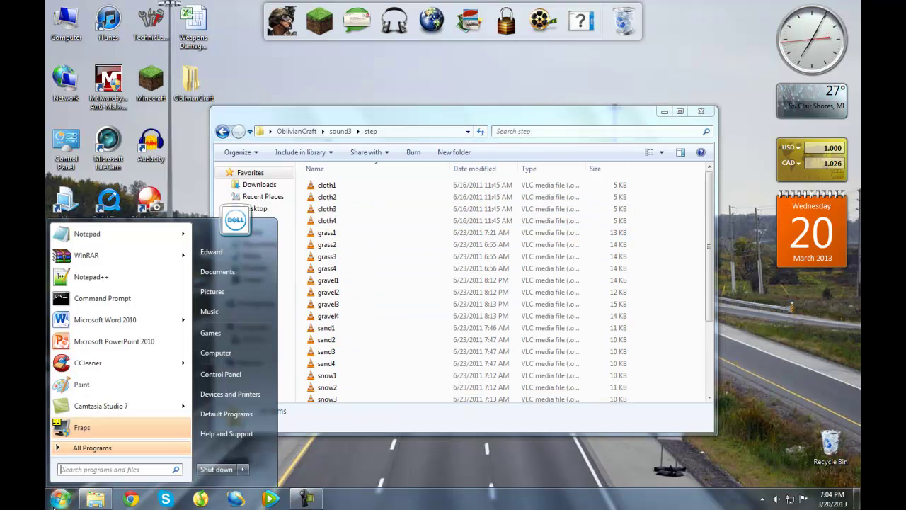
pyautogui.write('%appdata%')
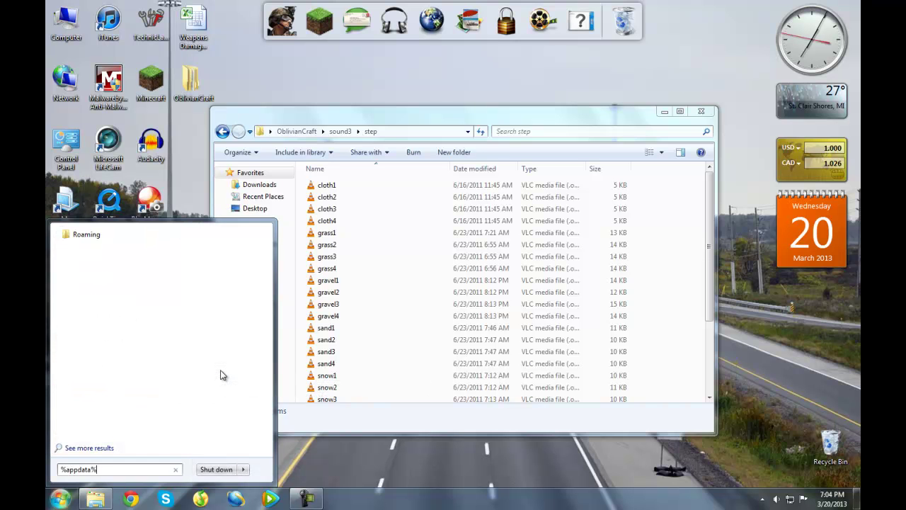
pyautogui.press('Return')
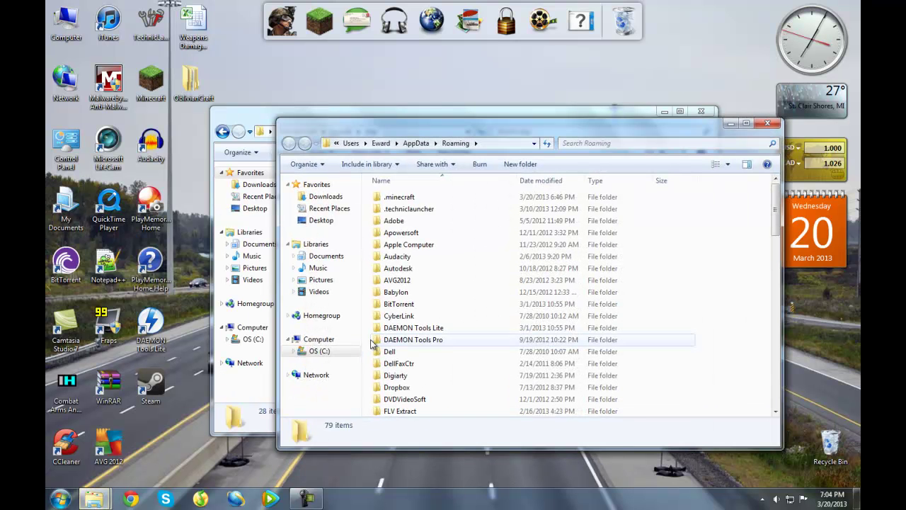
pyautogui.doubleClick(409, 199)
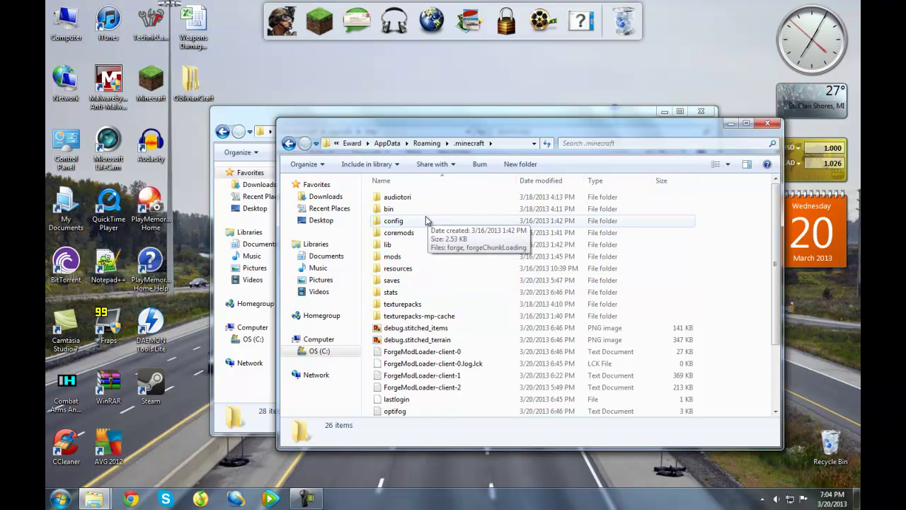
pyautogui.doubleClick(432, 270)
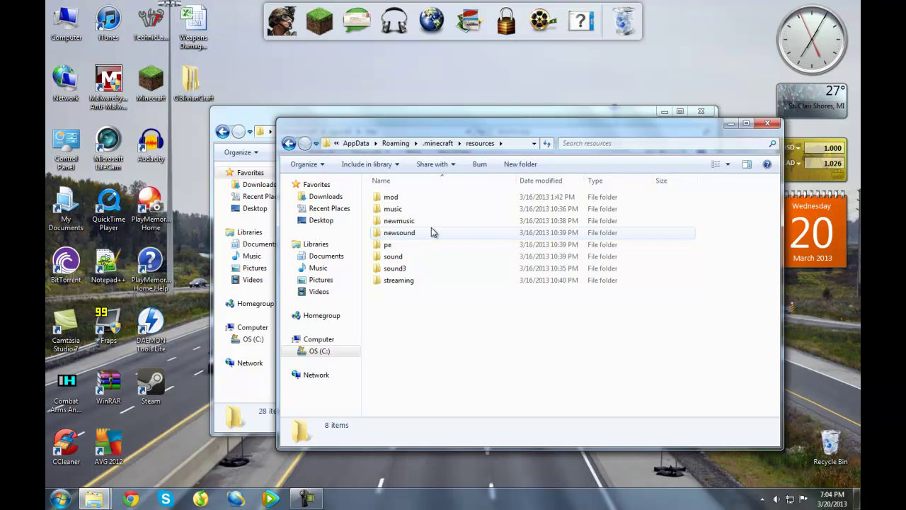
pyautogui.doubleClick(428, 269)
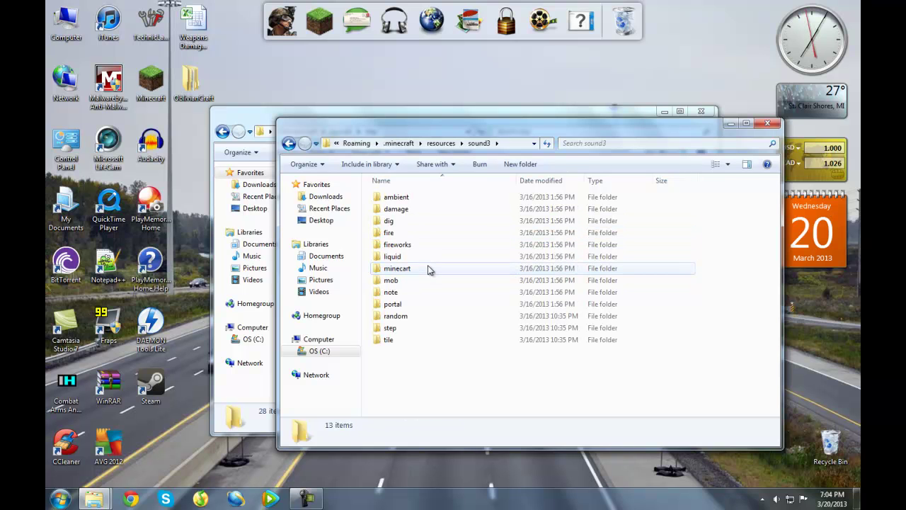
pyautogui.doubleClick(419, 329)
pyautogui.moveTo(450, 131); pyautogui.dragTo(556, 109)
pyautogui.moveTo(362, 124); pyautogui.dragTo(230, 105)
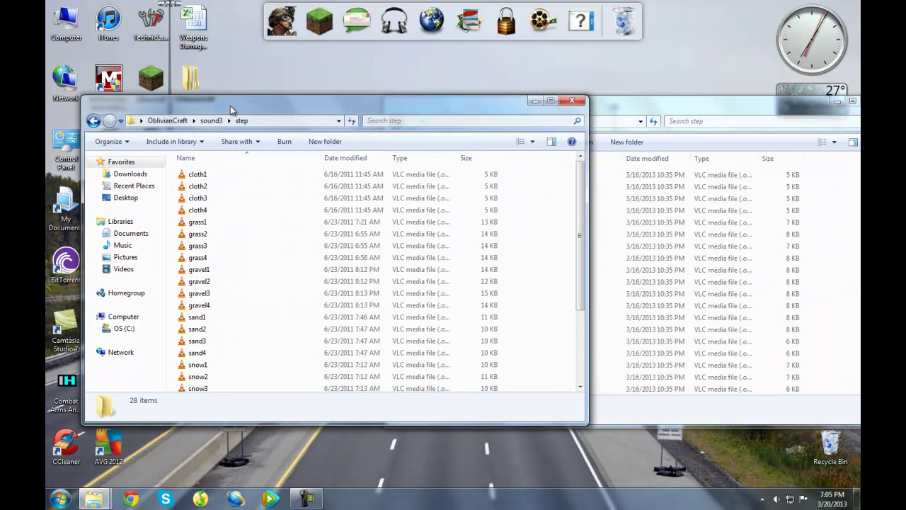
# Step: Compare the grass and gravel sound files of .minecraft's step folder with those in OblivianCraft's step folder
pyautogui.click(659, 117)
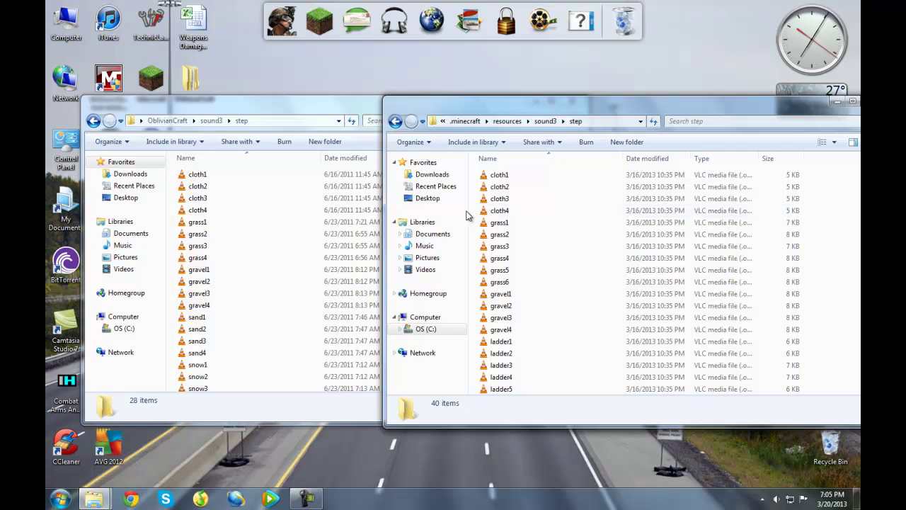
pyautogui.click(519, 222)
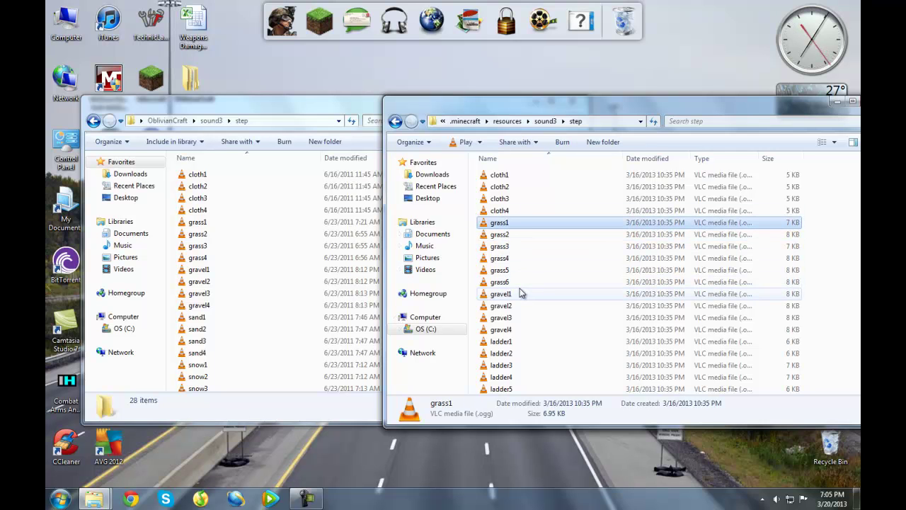
pyautogui.click(475, 283)
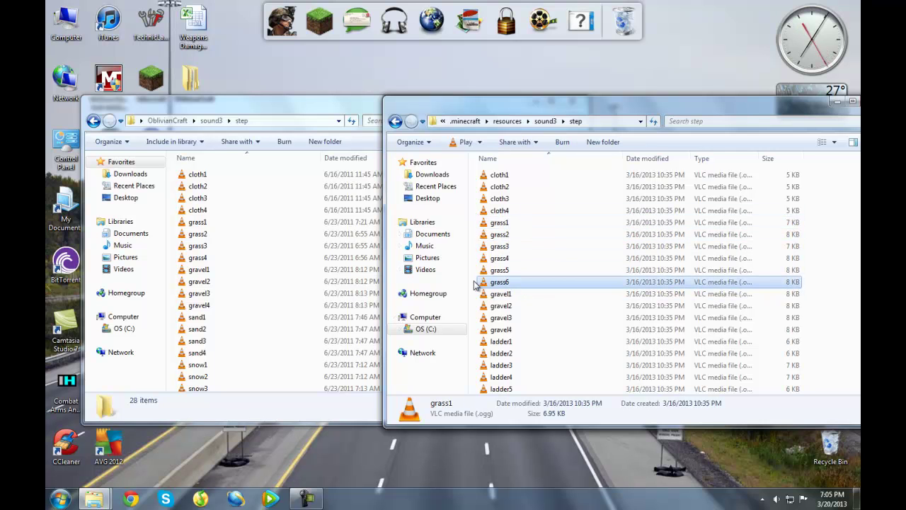
pyautogui.click(251, 260)
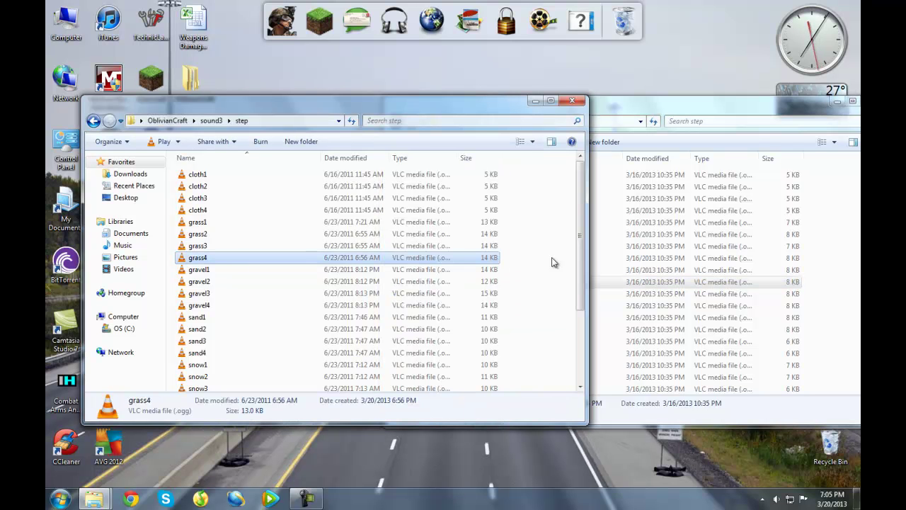
pyautogui.click(587, 261)
pyautogui.click(531, 285)
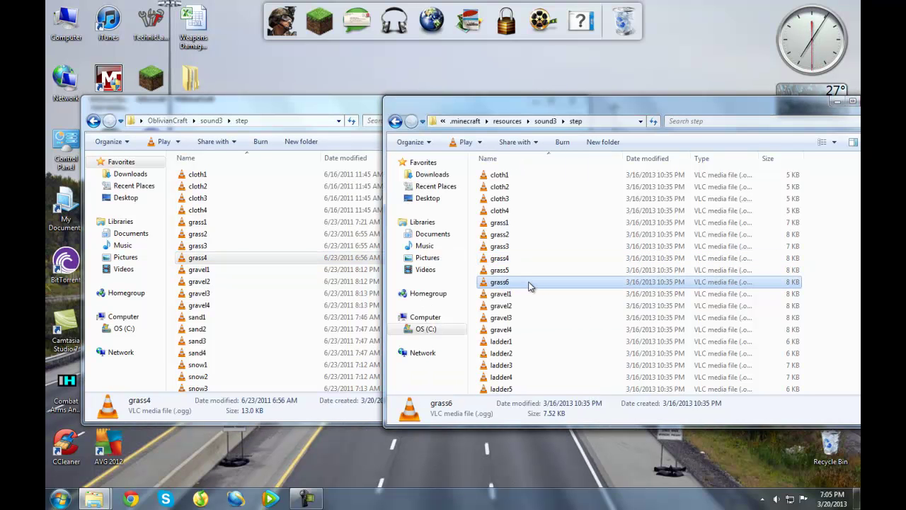
pyautogui.moveTo(234, 282); pyautogui.dragTo(228, 291)
pyautogui.click(212, 307)
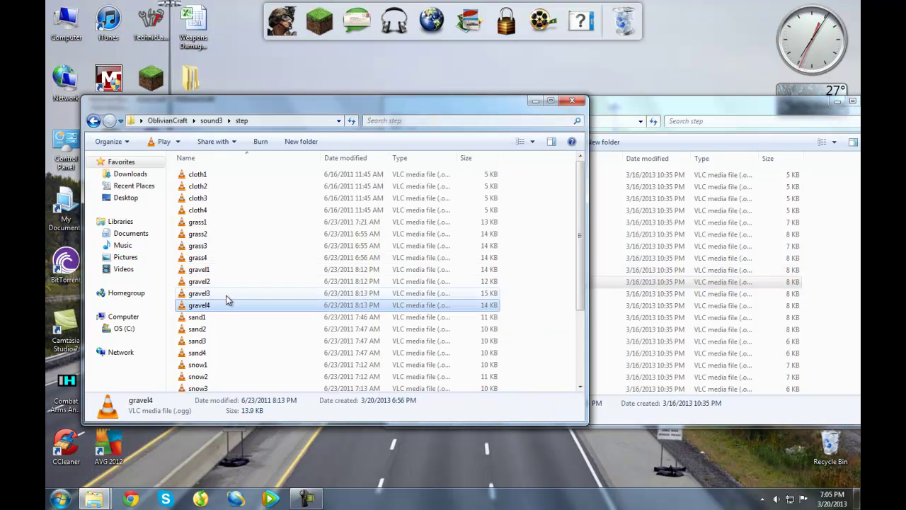
# Step: Duplicate grass4 in OblivianCraft's step folder and rename the copy as grass5
pyautogui.rightClick(216, 259)
pyautogui.click(289, 422)
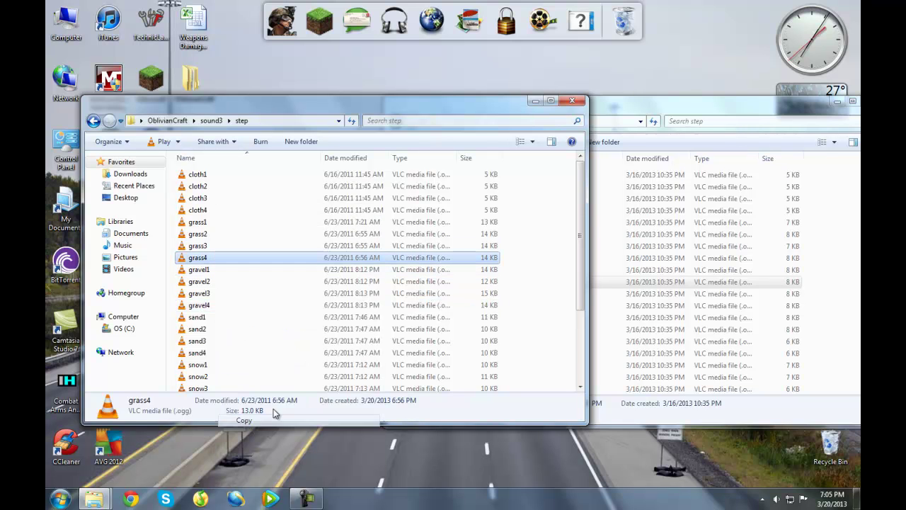
pyautogui.click(174, 267)
pyautogui.rightClick(174, 268)
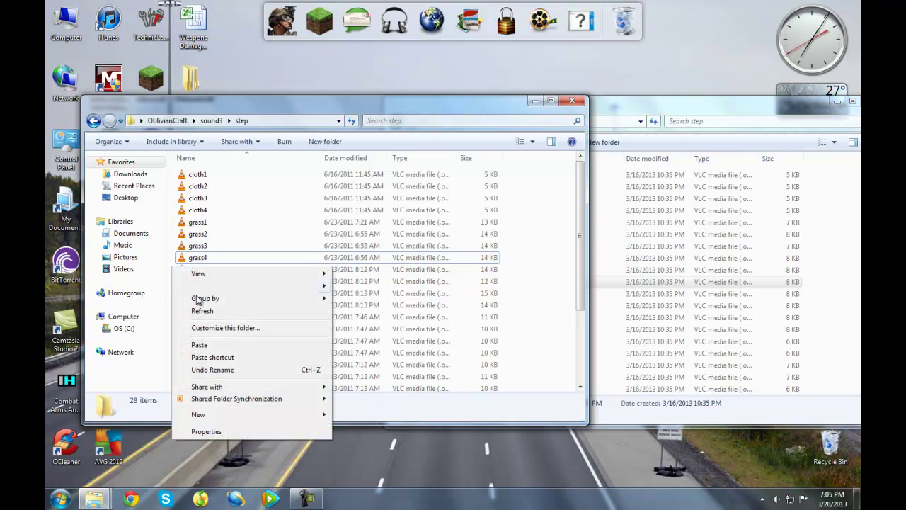
pyautogui.click(211, 345)
pyautogui.rightClick(227, 260)
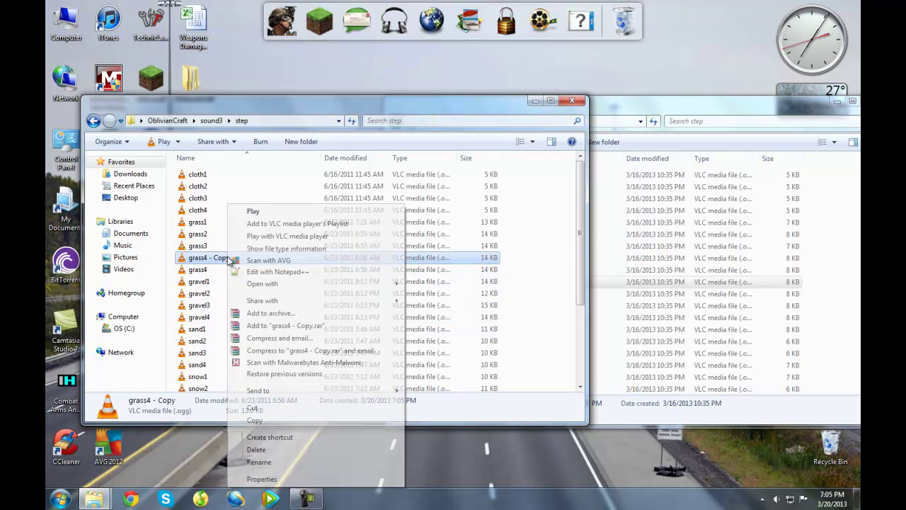
pyautogui.click(281, 460)
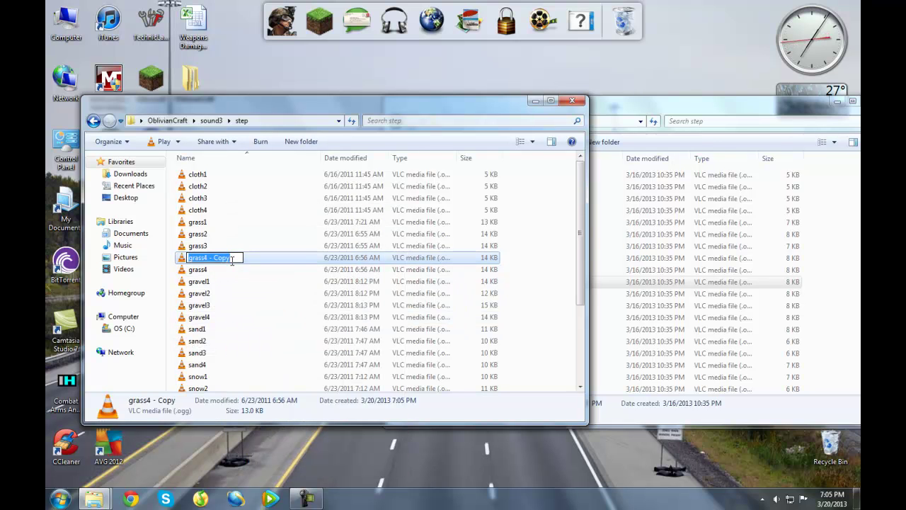
pyautogui.click(239, 258)
pyautogui.press('BackSpace')
pyautogui.press('BackSpace')
pyautogui.press('BackSpace')
pyautogui.press('BackSpace')
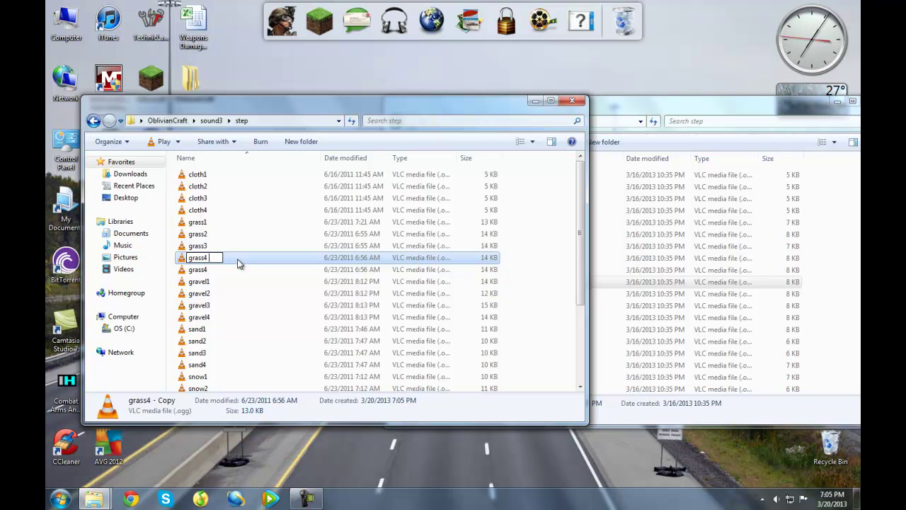
pyautogui.click(178, 283)
# Step: Paste another copy of grass4 into OblivianCraft's step folder and rename it as grass6
pyautogui.rightClick(177, 284)
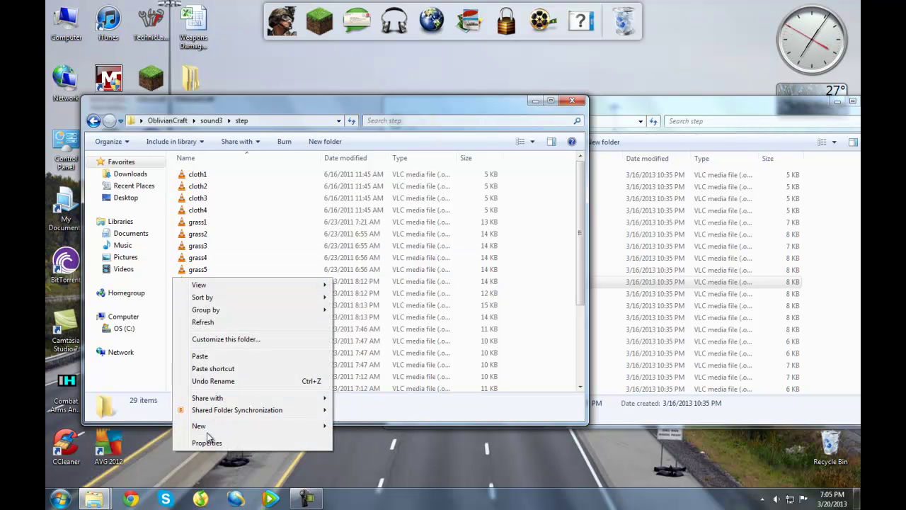
pyautogui.click(199, 356)
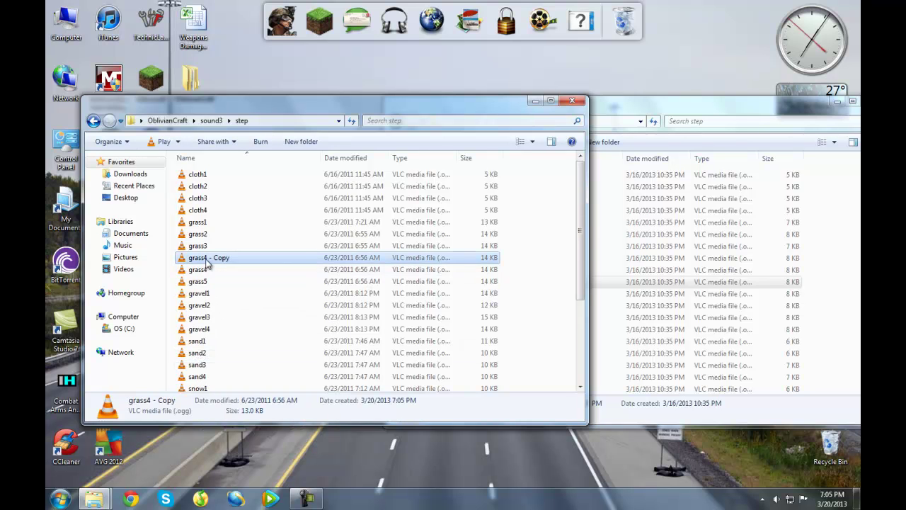
pyautogui.rightClick(205, 258)
pyautogui.click(255, 460)
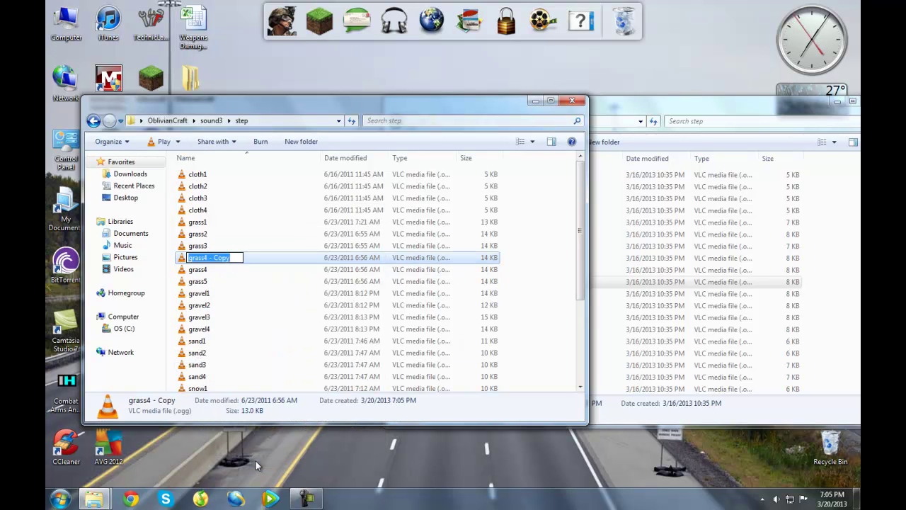
pyautogui.click(241, 258)
pyautogui.press('BackSpace')
pyautogui.press('BackSpace')
pyautogui.press('BackSpace')
pyautogui.press('BackSpace')
pyautogui.press('BackSpace')
pyautogui.press('BackSpace')
pyautogui.press('BackSpace')
pyautogui.press('BackSpace')
pyautogui.write('6')
pyautogui.click(237, 291)
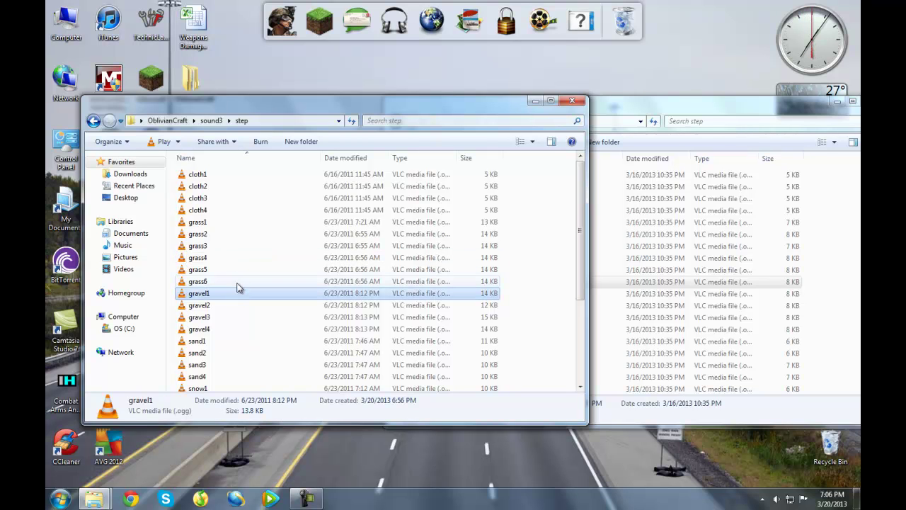
# Step: Check the gravel and ladder files of .minecraft's step folder against OblivianCraft's step folder
pyautogui.click(533, 280)
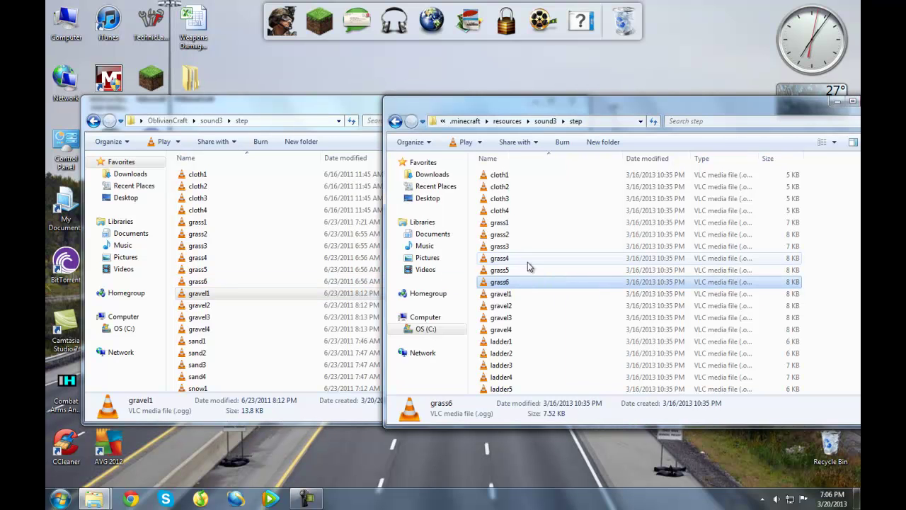
pyautogui.click(531, 332)
pyautogui.click(228, 329)
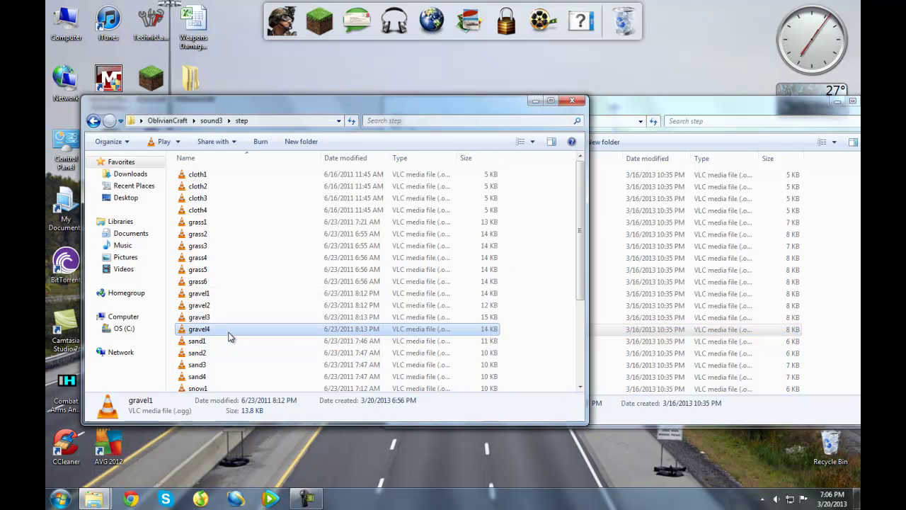
pyautogui.click(669, 378)
pyautogui.scroll(-5, 559, 358)
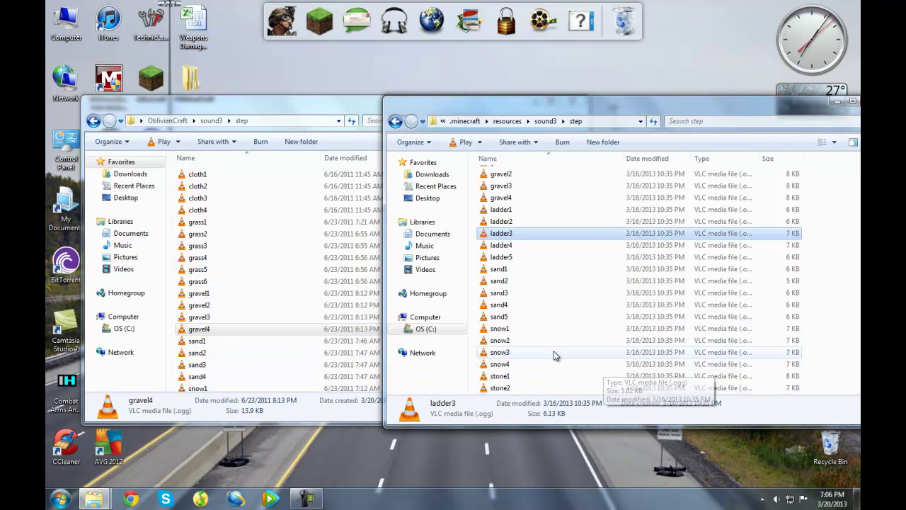
# Step: Copy ladder4 and ladder5 from .minecraft's step folder into OblivianCraft's step folder
pyautogui.click(521, 221)
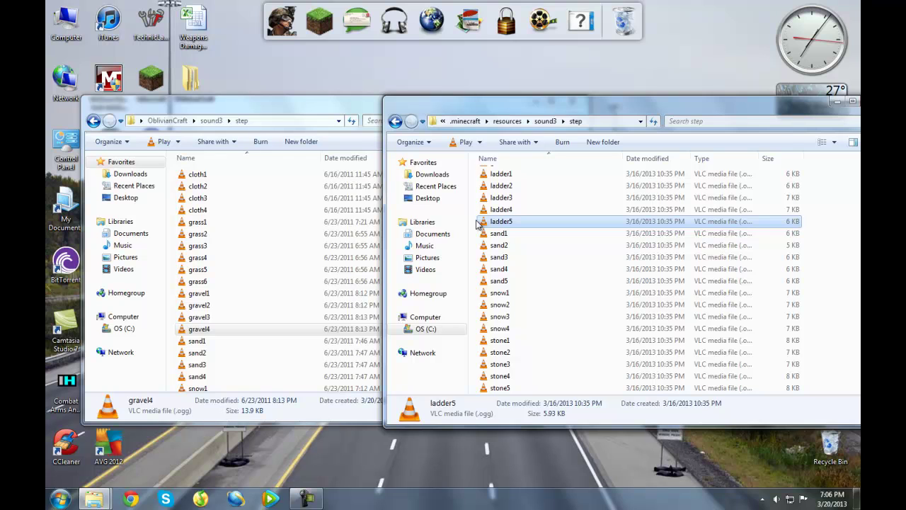
pyautogui.hotkey('shift', 'Up')
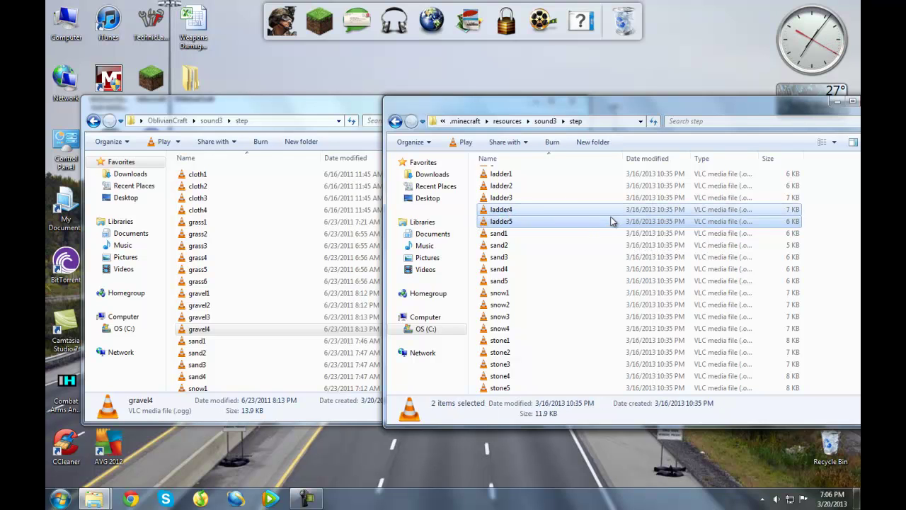
pyautogui.rightClick(589, 226)
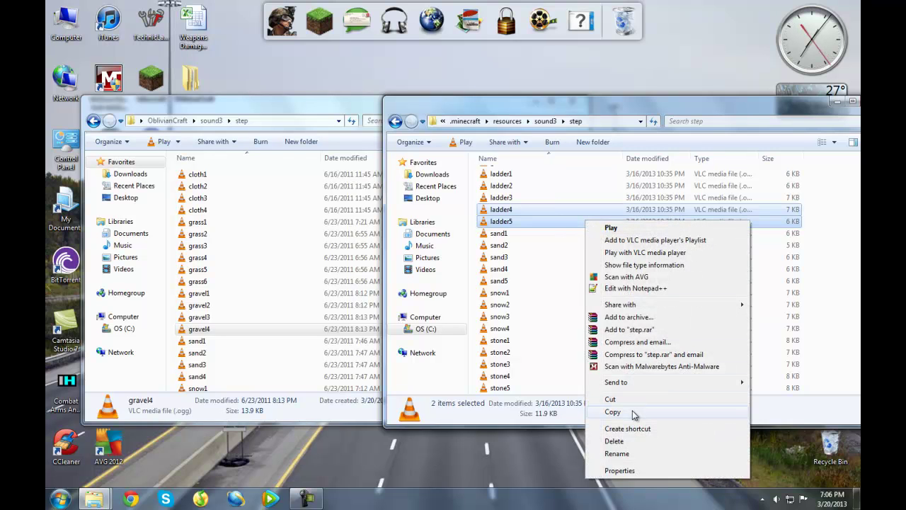
pyautogui.click(613, 412)
pyautogui.click(166, 316)
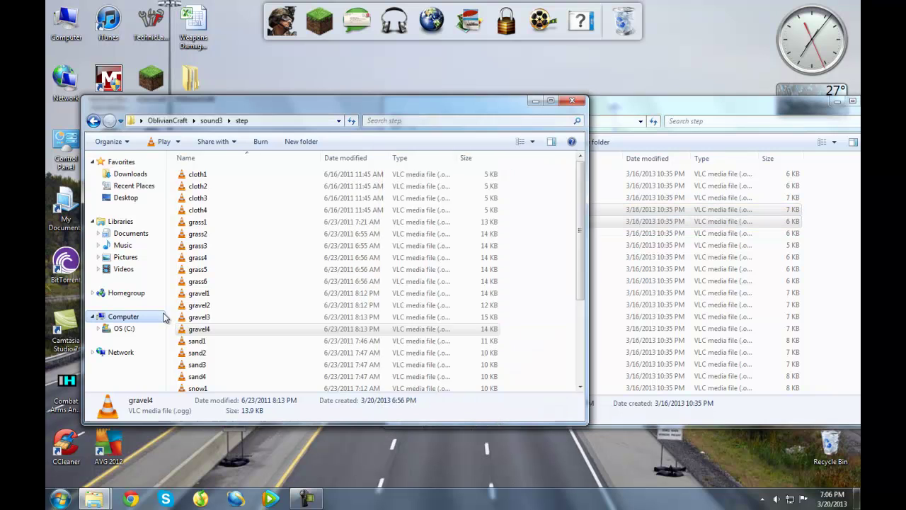
pyautogui.click(93, 120)
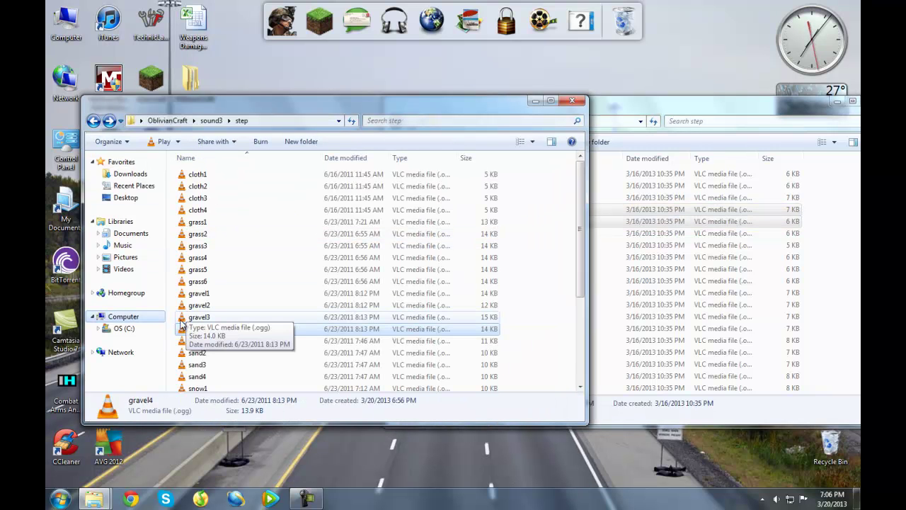
pyautogui.click(173, 328)
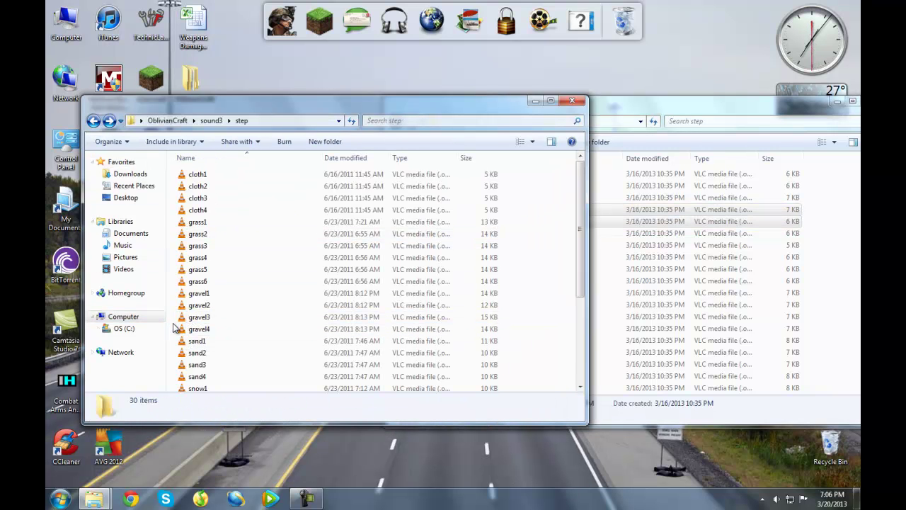
pyautogui.rightClick(174, 328)
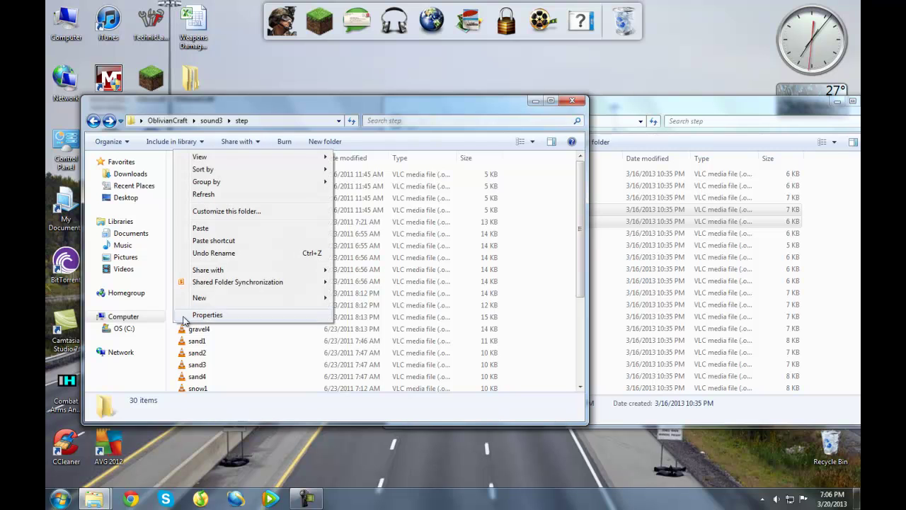
pyautogui.click(201, 228)
pyautogui.click(301, 354)
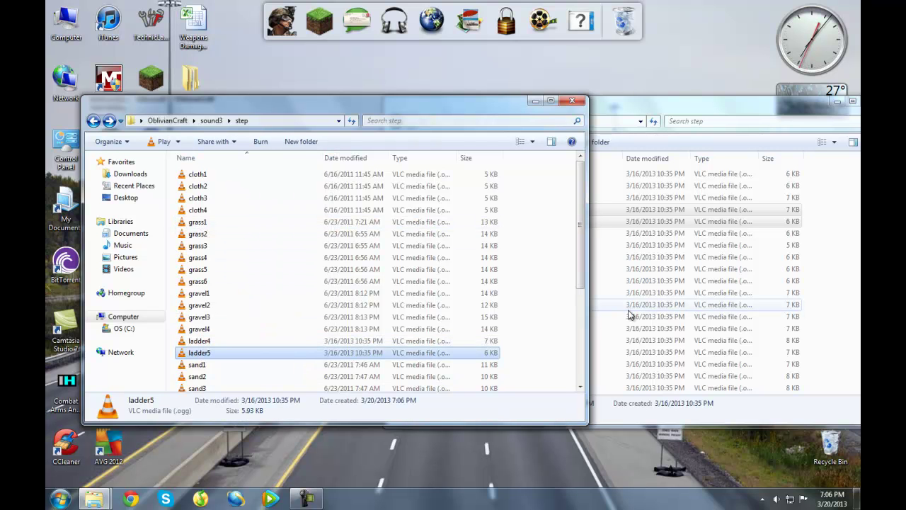
# Step: Compare the sand files of .minecraft's step folder with those in OblivianCraft's step folder
pyautogui.click(623, 306)
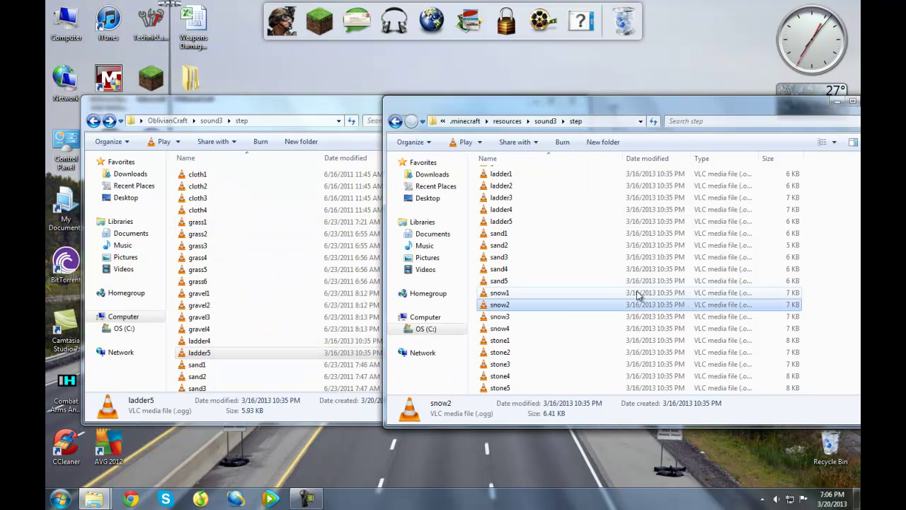
pyautogui.click(532, 234)
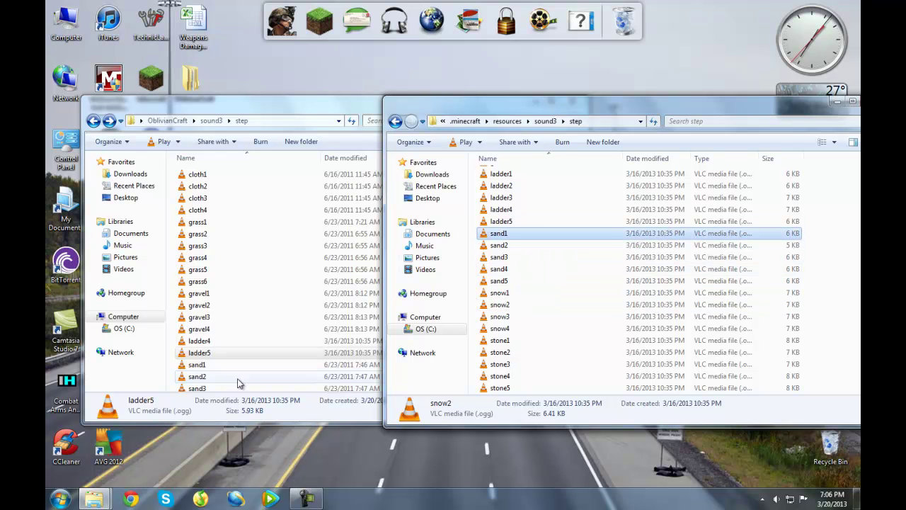
pyautogui.click(526, 281)
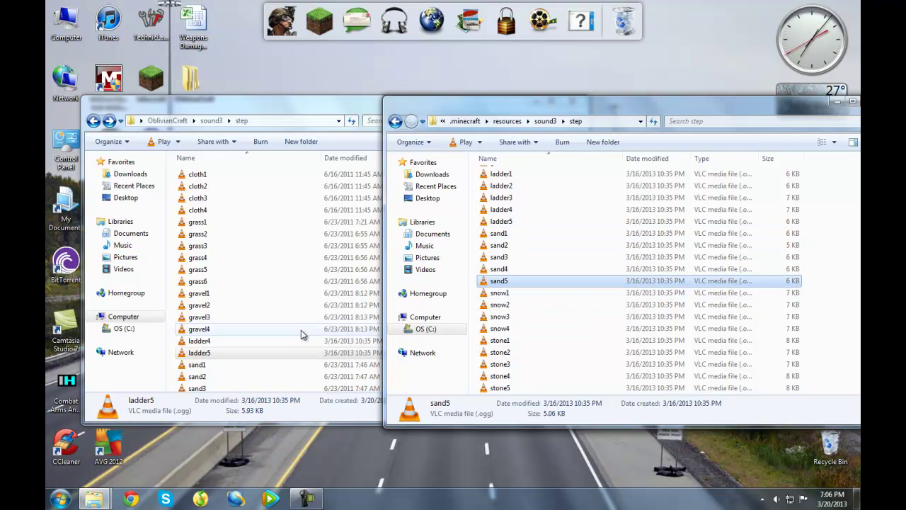
pyautogui.click(283, 328)
pyautogui.scroll(-2, 281, 340)
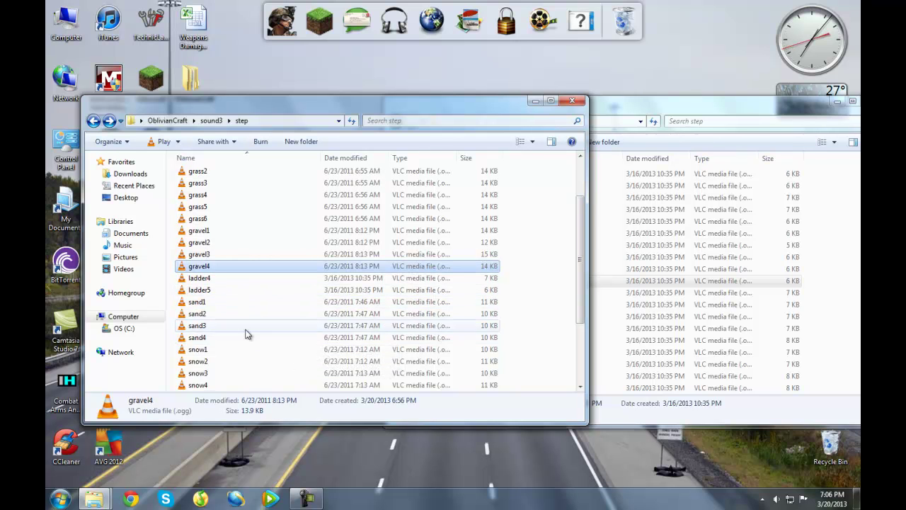
# Step: Duplicate sand4 in OblivianCraft's step folder and rename the copy as sand5
pyautogui.click(238, 342)
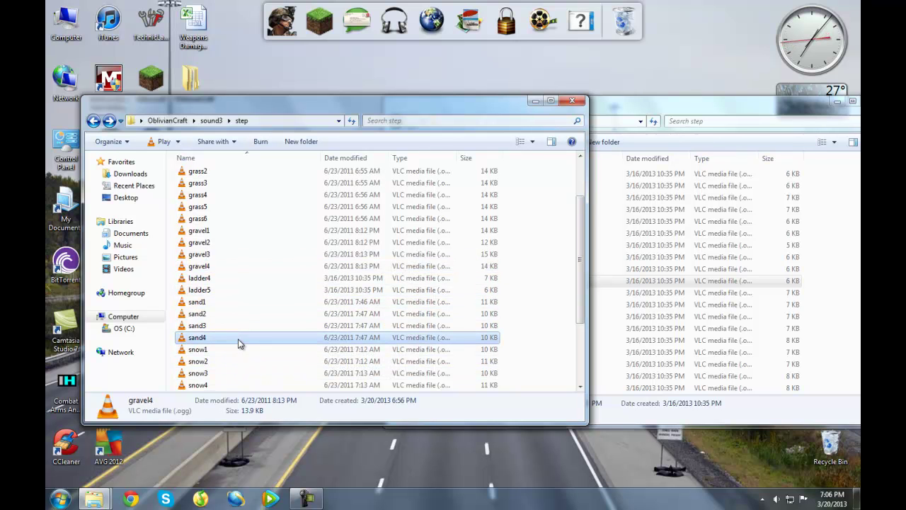
pyautogui.rightClick(236, 339)
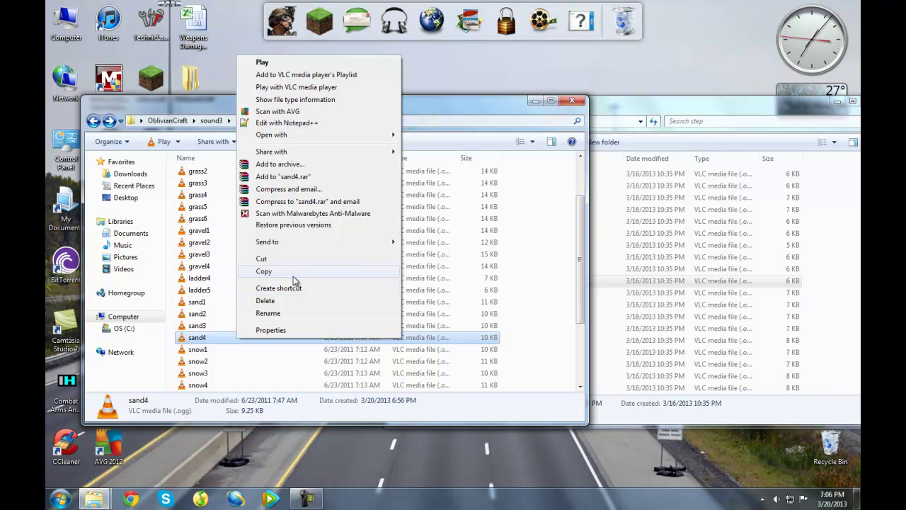
pyautogui.click(263, 271)
pyautogui.rightClick(175, 345)
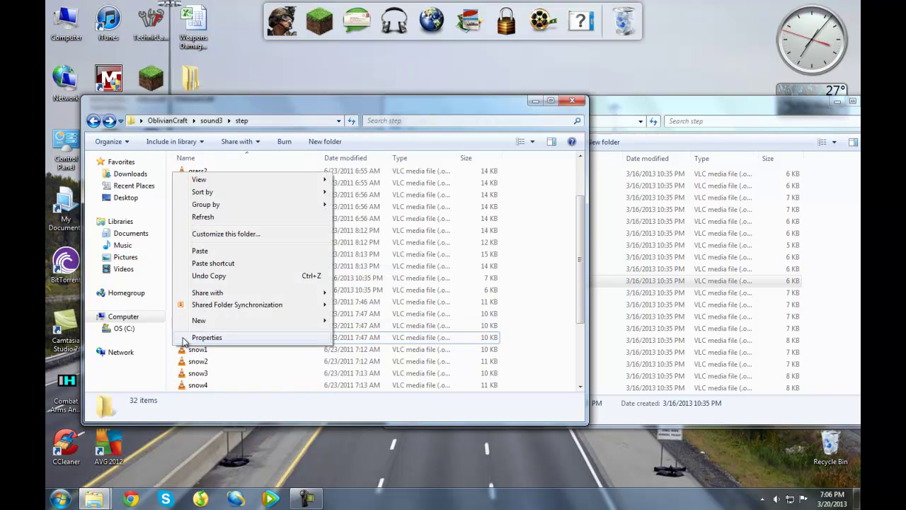
pyautogui.click(216, 252)
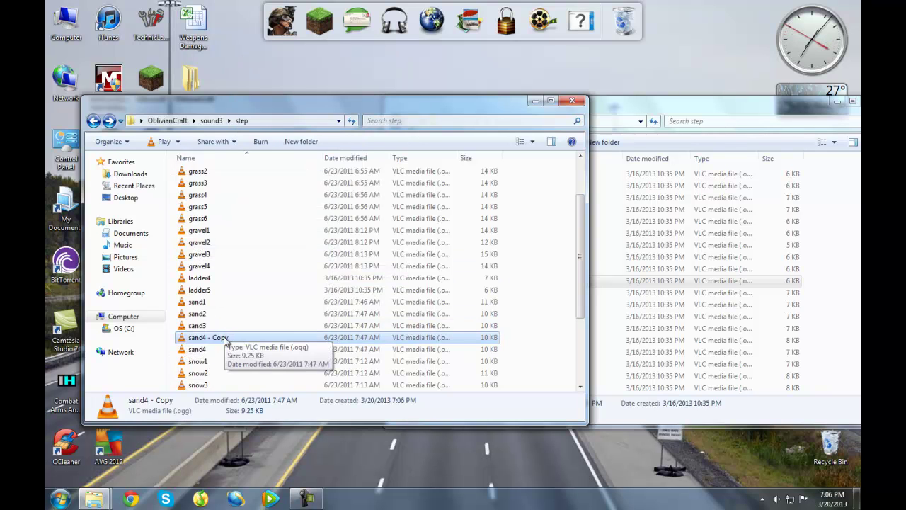
pyautogui.rightClick(223, 339)
pyautogui.click(255, 310)
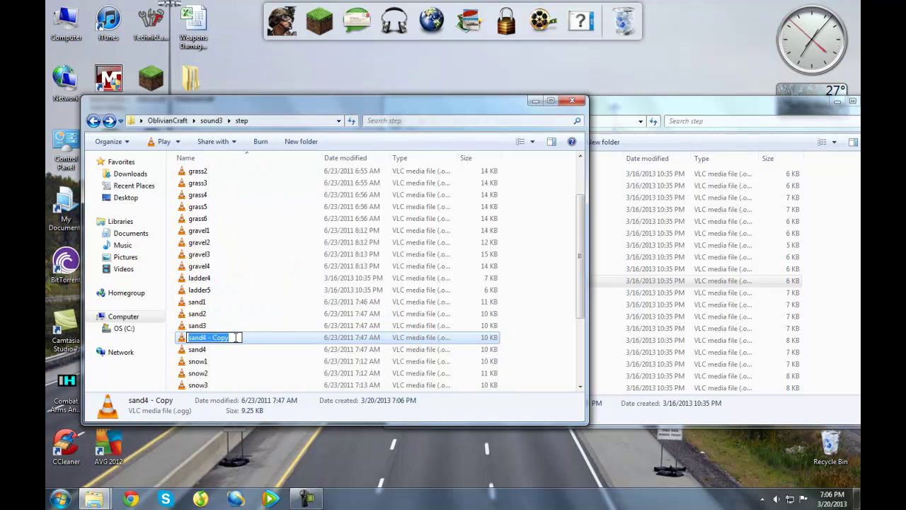
pyautogui.moveTo(206, 344); pyautogui.dragTo(203, 346)
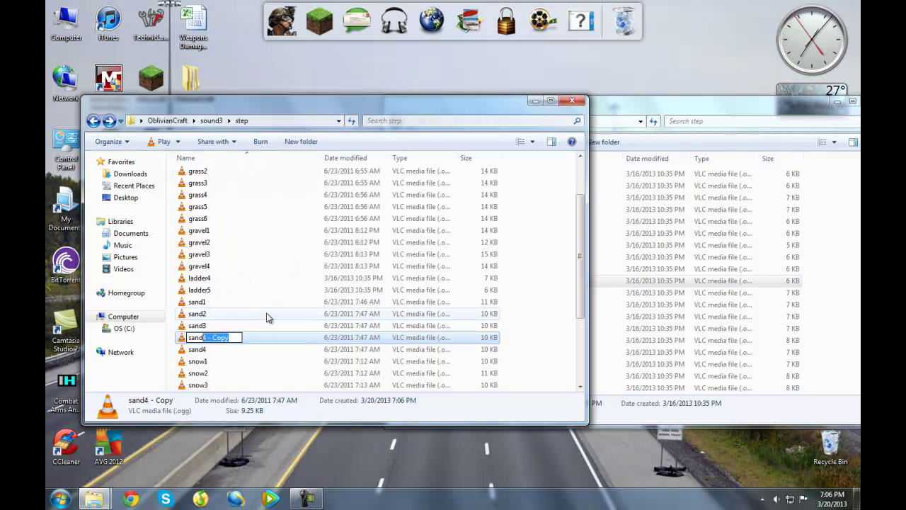
pyautogui.write('5')
pyautogui.press('Return')
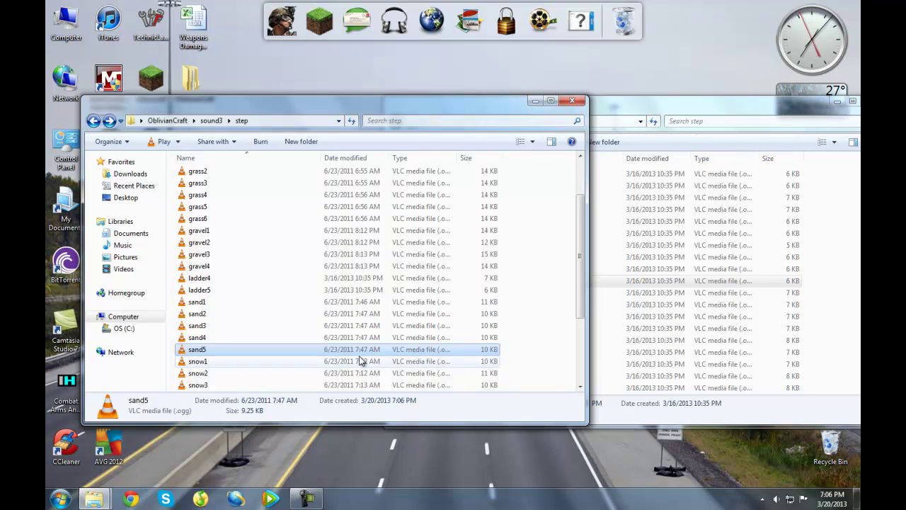
# Step: Compare the snow files of .minecraft's step folder with those in OblivianCraft's step folder
pyautogui.click(368, 361)
pyautogui.click(592, 298)
pyautogui.scroll(-1, 538, 301)
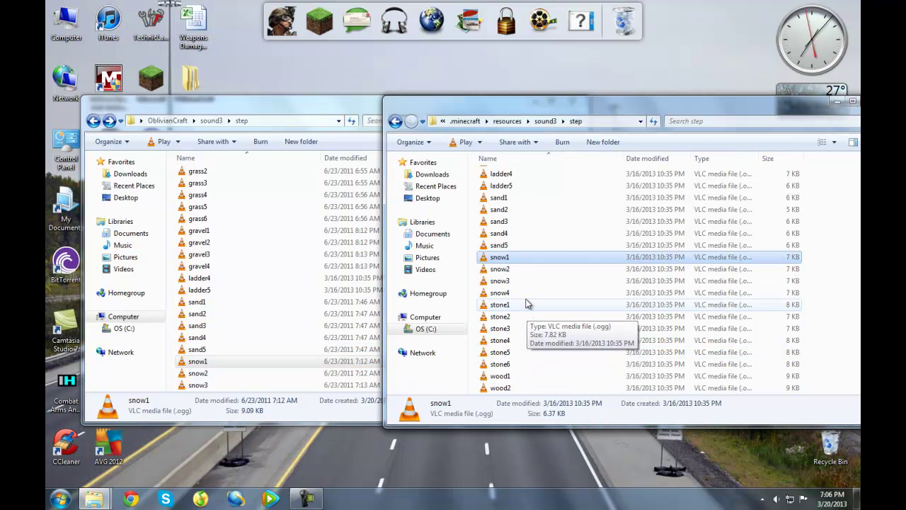
pyautogui.click(315, 362)
pyautogui.scroll(-1, 301, 363)
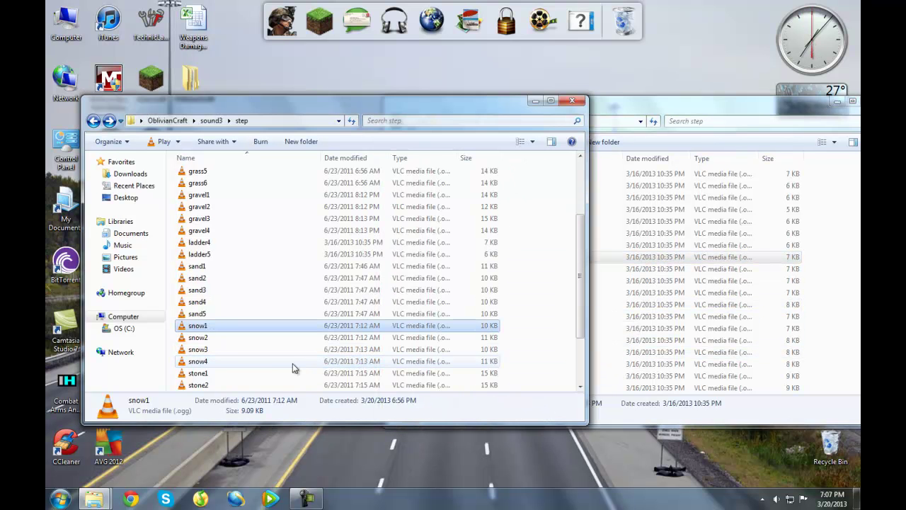
pyautogui.click(266, 353)
pyautogui.click(252, 364)
# Step: Check the stone files of .minecraft's step folder against OblivianCraft's stone files, through to the end of its list
pyautogui.click(289, 373)
pyautogui.click(616, 329)
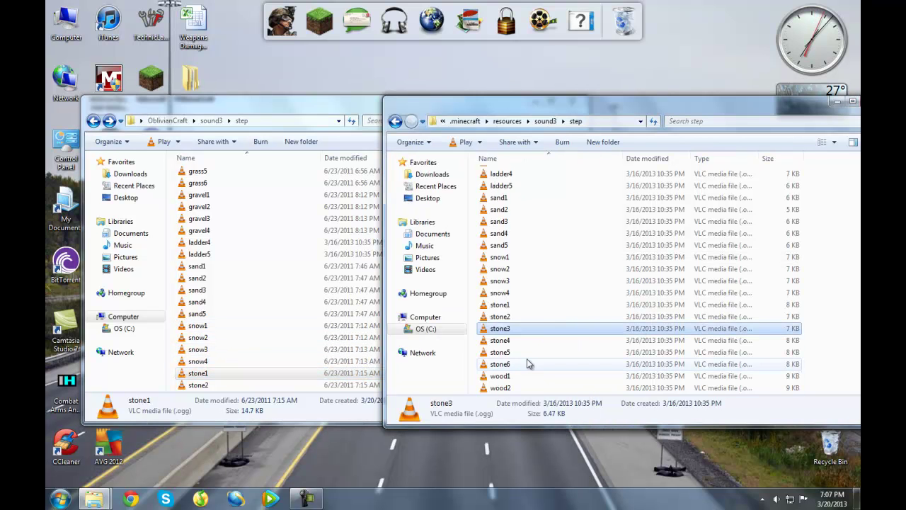
pyautogui.scroll(-1, 528, 360)
pyautogui.scroll(-1, 522, 347)
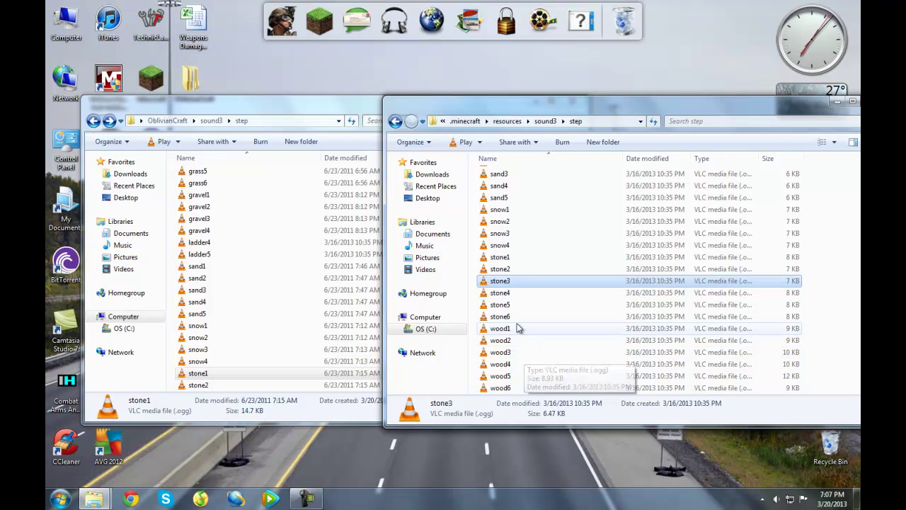
pyautogui.click(521, 317)
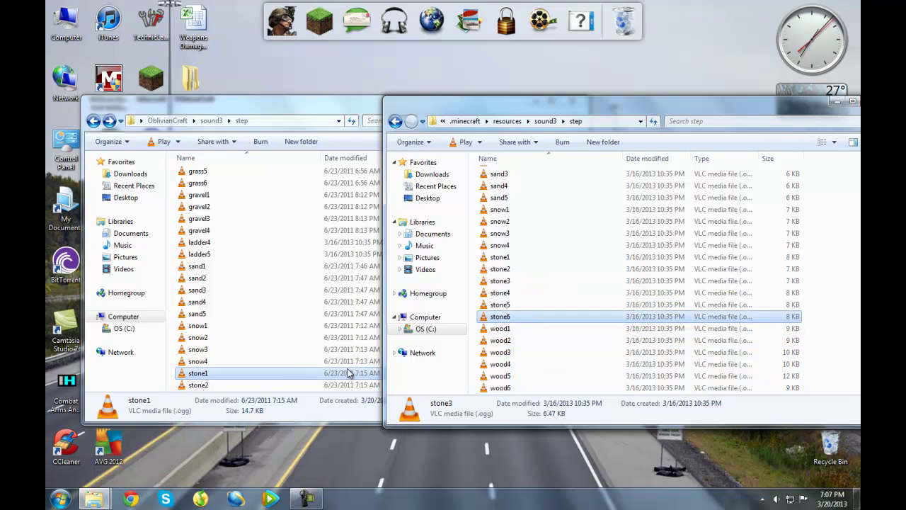
pyautogui.click(295, 368)
pyautogui.scroll(-2, 295, 368)
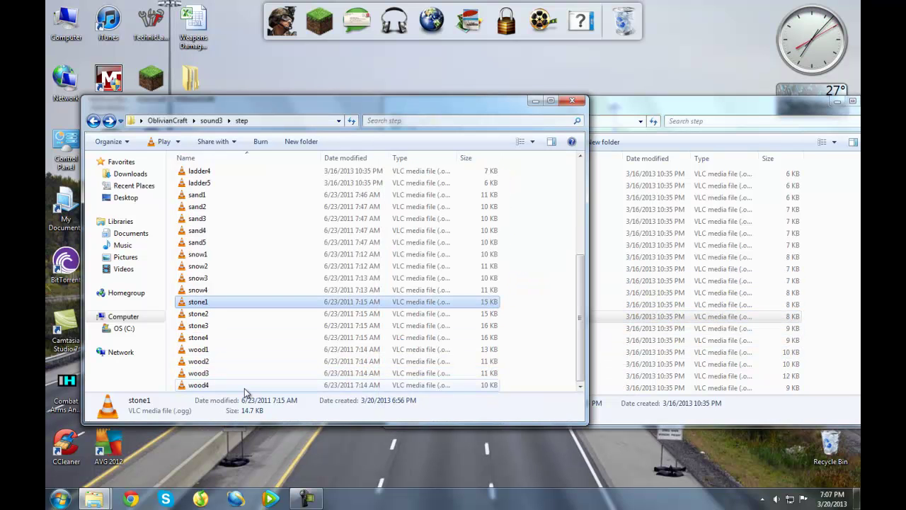
pyautogui.click(244, 388)
# Step: Duplicate stone4 in OblivianCraft's step folder and rename the copy as stone5
pyautogui.click(230, 337)
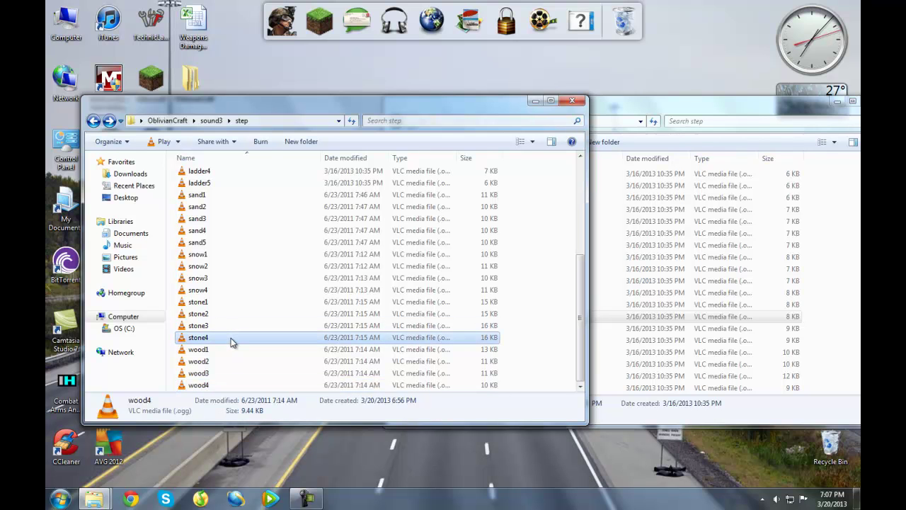
pyautogui.rightClick(231, 338)
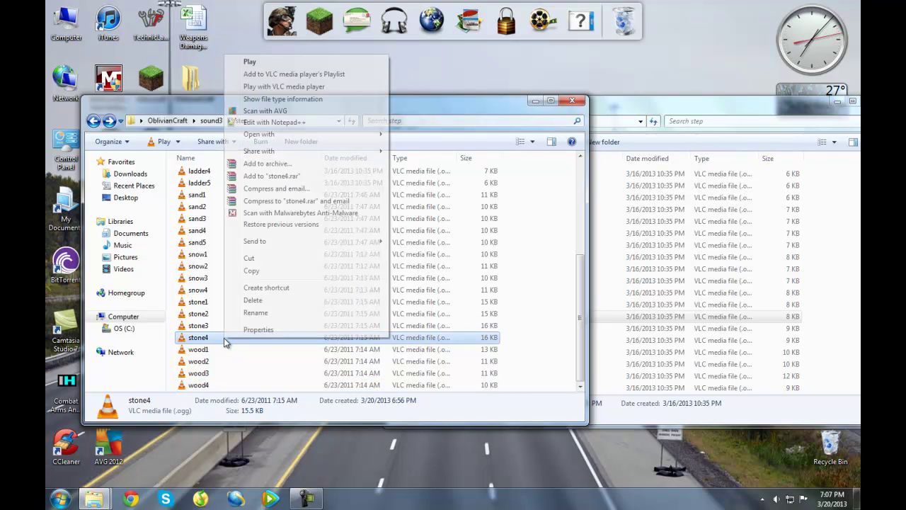
pyautogui.click(269, 271)
pyautogui.click(176, 351)
pyautogui.rightClick(187, 337)
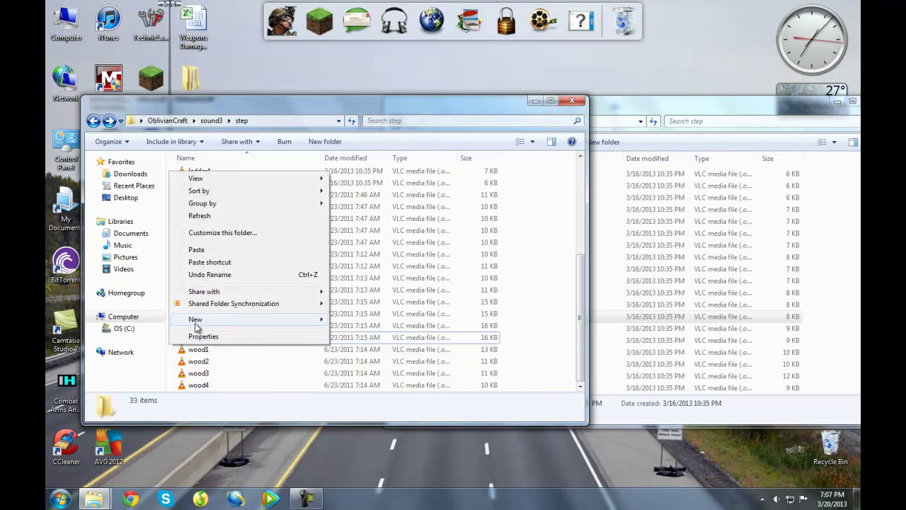
pyautogui.click(213, 251)
pyautogui.rightClick(215, 340)
pyautogui.click(247, 315)
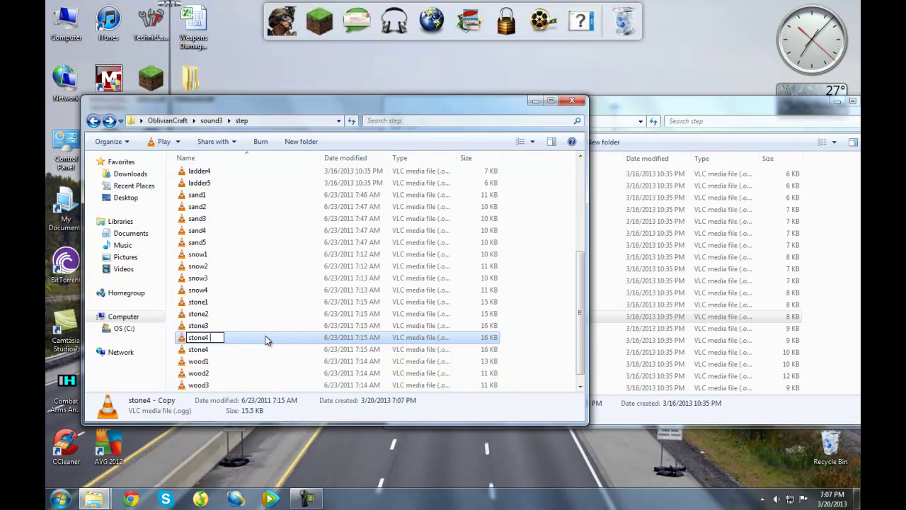
pyautogui.write('stone5')
pyautogui.click(241, 303)
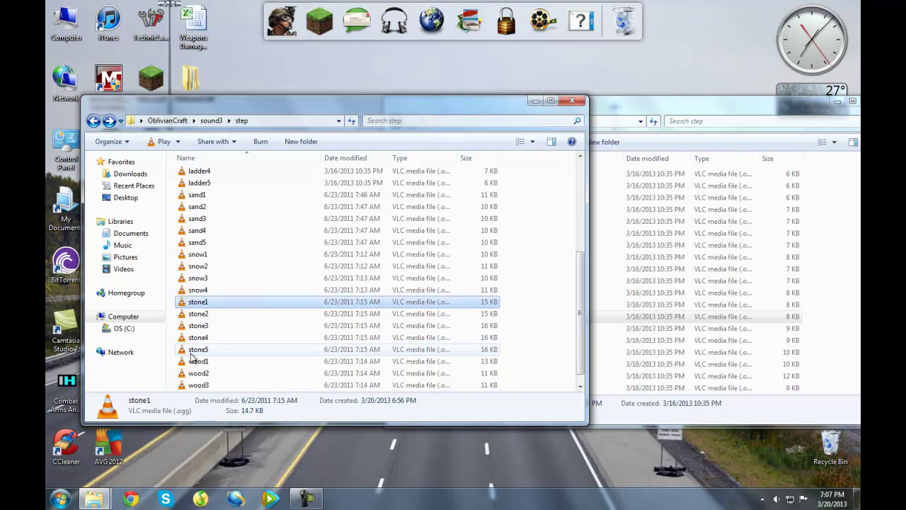
# Step: Paste another copy of stone4 into OblivianCraft's step folder and rename it as stone6
pyautogui.rightClick(172, 350)
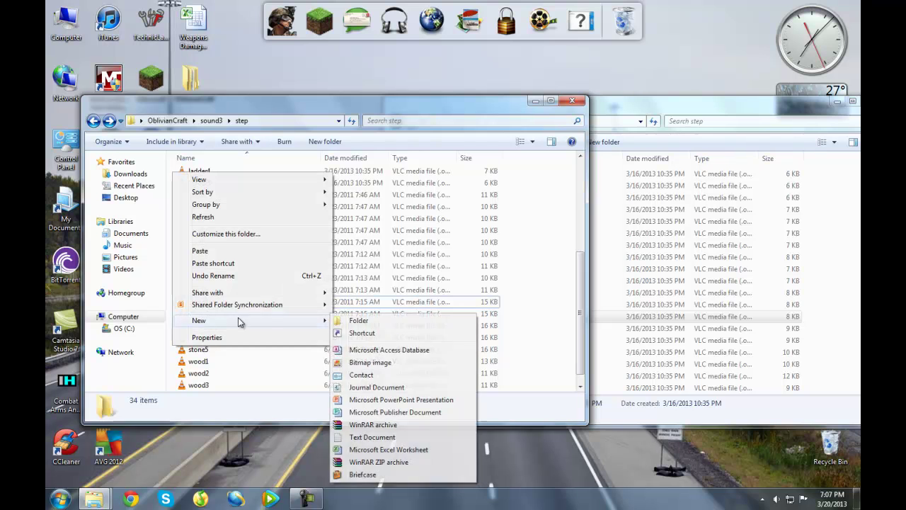
pyautogui.click(212, 251)
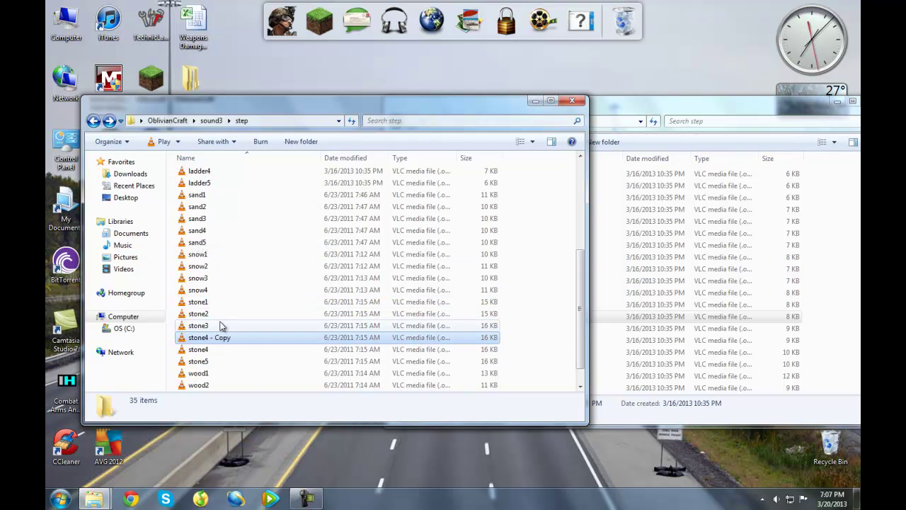
pyautogui.rightClick(223, 338)
pyautogui.click(254, 311)
pyautogui.click(240, 337)
pyautogui.press('BackSpace')
pyautogui.press('BackSpace')
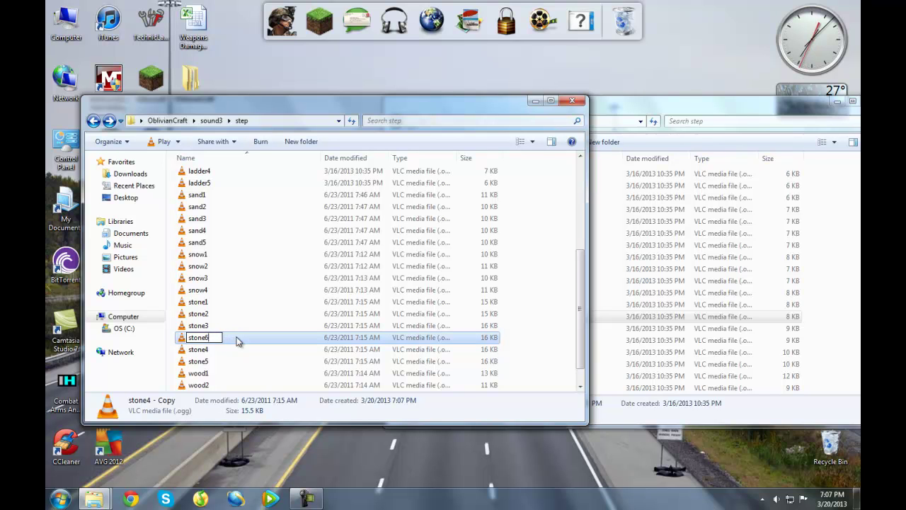
pyautogui.click(255, 350)
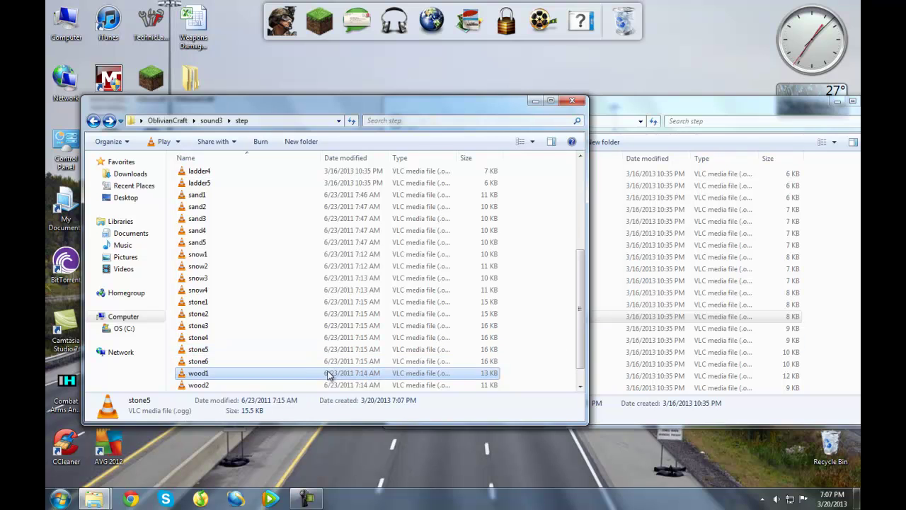
# Step: Compare the wood files of .minecraft's step folder with those in OblivianCraft's step folder
pyautogui.click(257, 373)
pyautogui.click(722, 330)
pyautogui.click(541, 388)
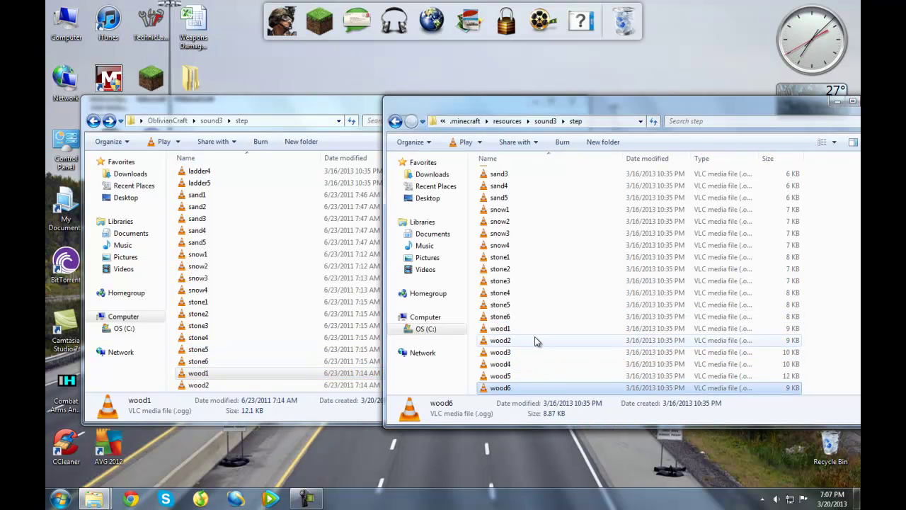
pyautogui.click(302, 369)
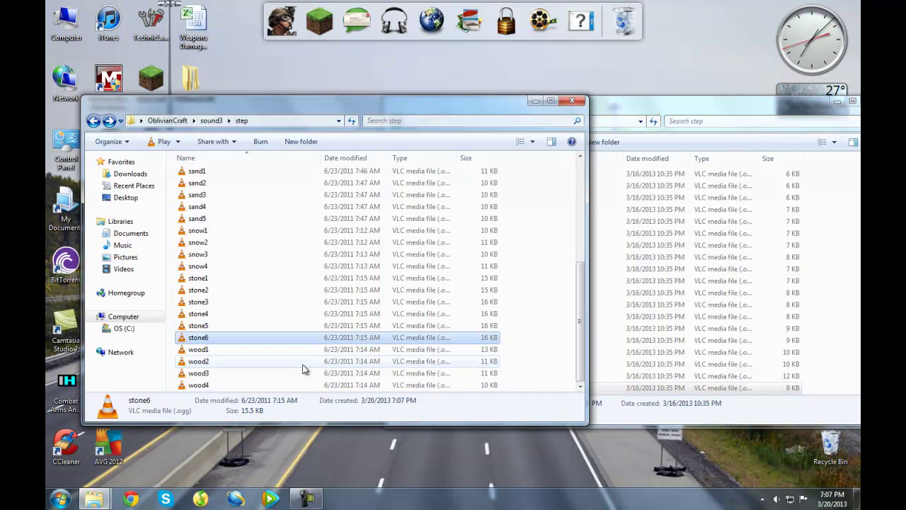
# Step: Duplicate wood4 in OblivianCraft's step folder and rename the copy as wood5
pyautogui.rightClick(239, 385)
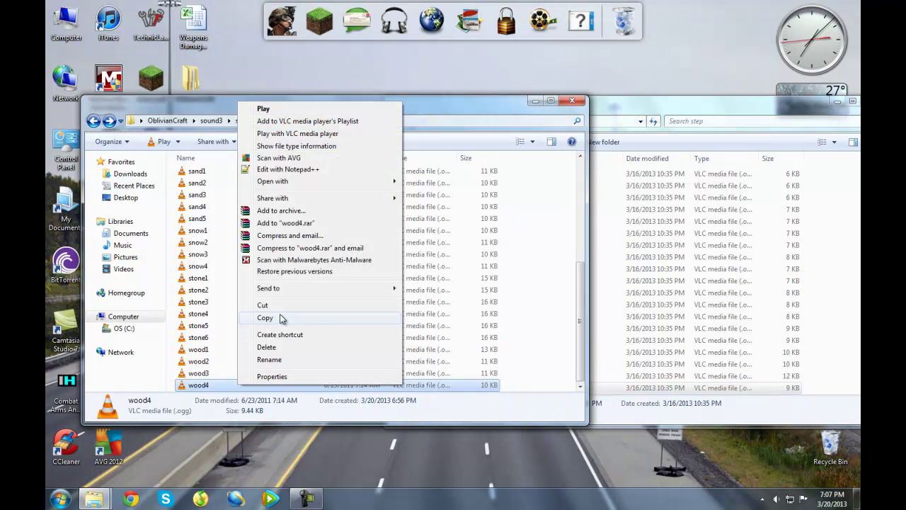
pyautogui.click(281, 318)
pyautogui.rightClick(175, 375)
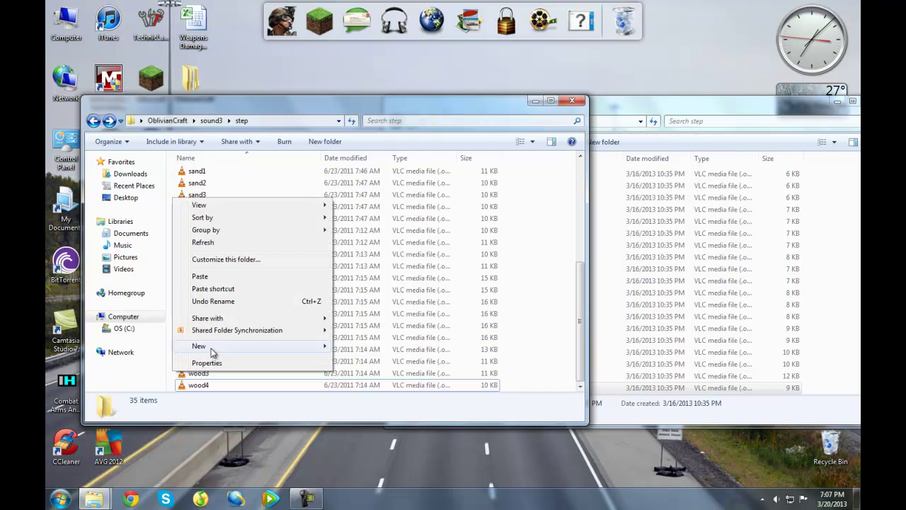
pyautogui.click(218, 278)
pyautogui.rightClick(216, 388)
pyautogui.click(243, 360)
pyautogui.press('BackSpace')
pyautogui.press('BackSpace')
pyautogui.press('BackSpace')
pyautogui.press('BackSpace')
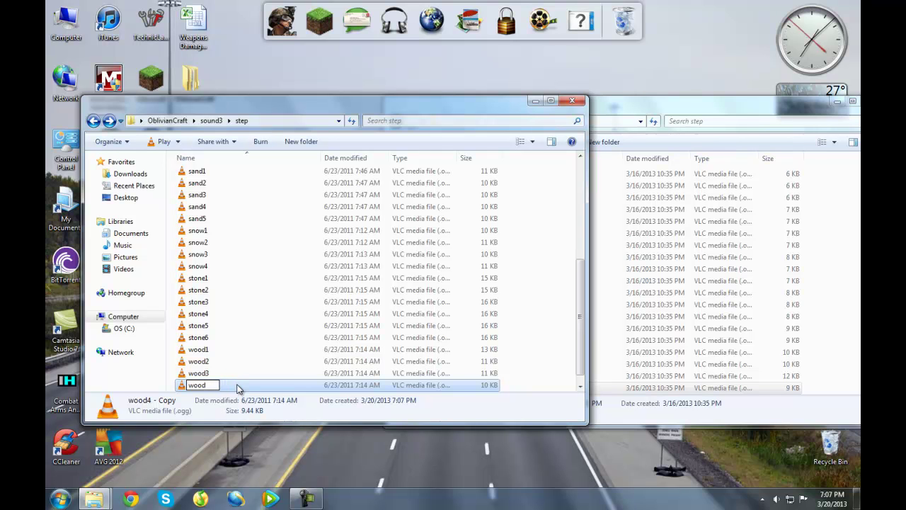
pyautogui.write('5')
pyautogui.click(241, 352)
# Step: Paste another copy of wood4 into OblivianCraft's step folder and rename it as wood6
pyautogui.rightClick(170, 385)
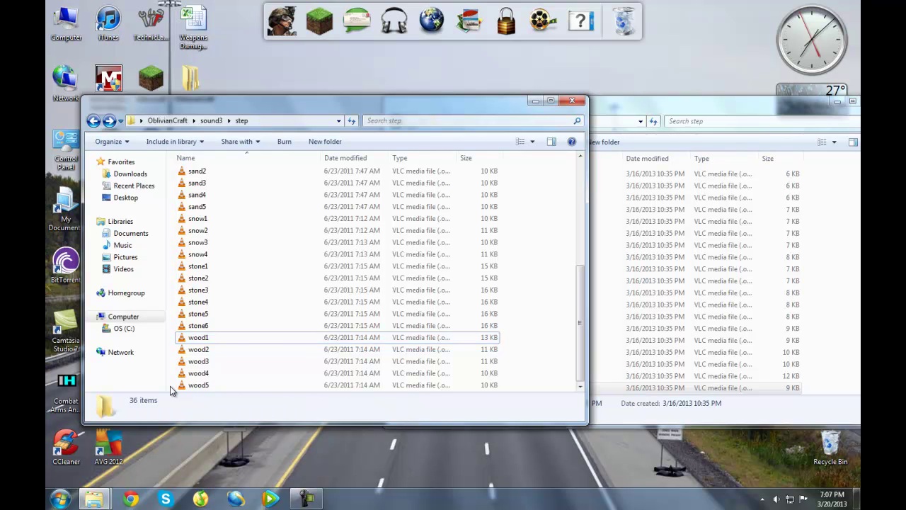
pyautogui.moveTo(234, 361)
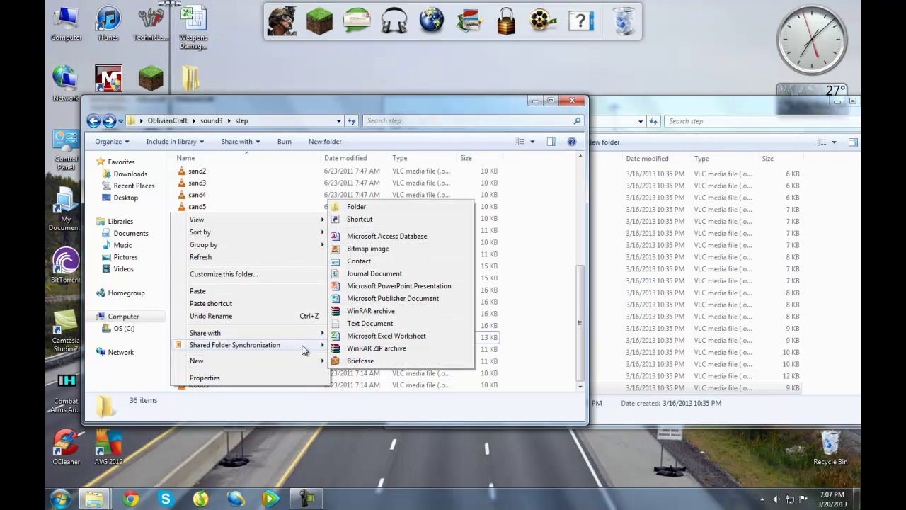
pyautogui.click(244, 291)
pyautogui.rightClick(239, 374)
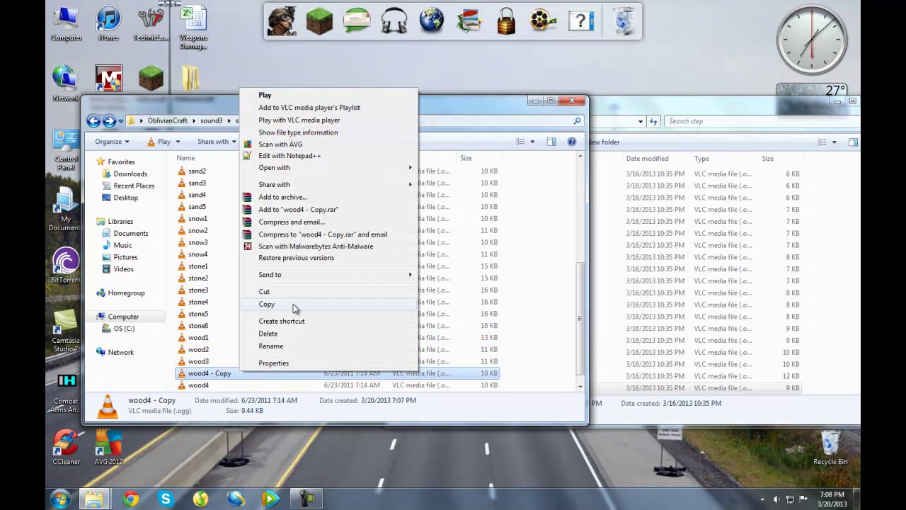
pyautogui.click(293, 334)
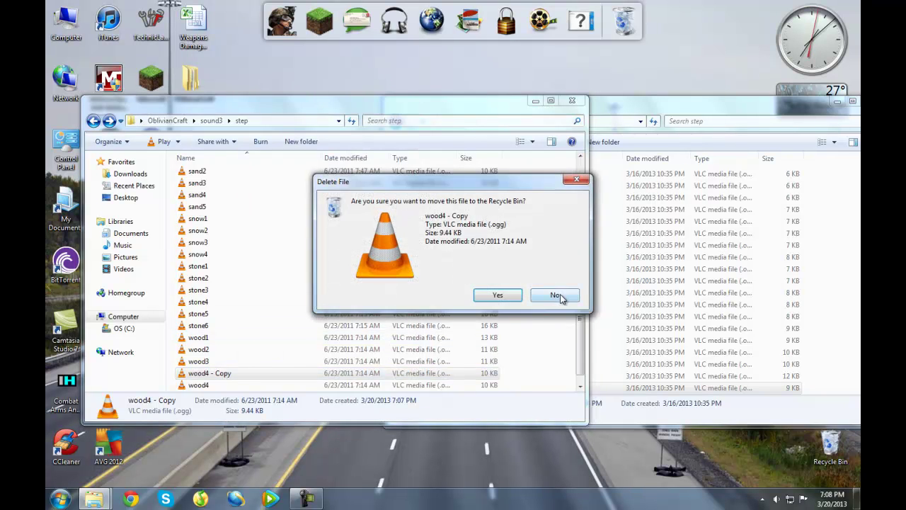
pyautogui.click(555, 294)
pyautogui.rightClick(229, 375)
pyautogui.click(262, 348)
pyautogui.click(239, 371)
pyautogui.press('BackSpace')
pyautogui.press('BackSpace')
pyautogui.press('BackSpace')
pyautogui.press('BackSpace')
pyautogui.press('BackSpace')
pyautogui.write('6')
pyautogui.click(238, 352)
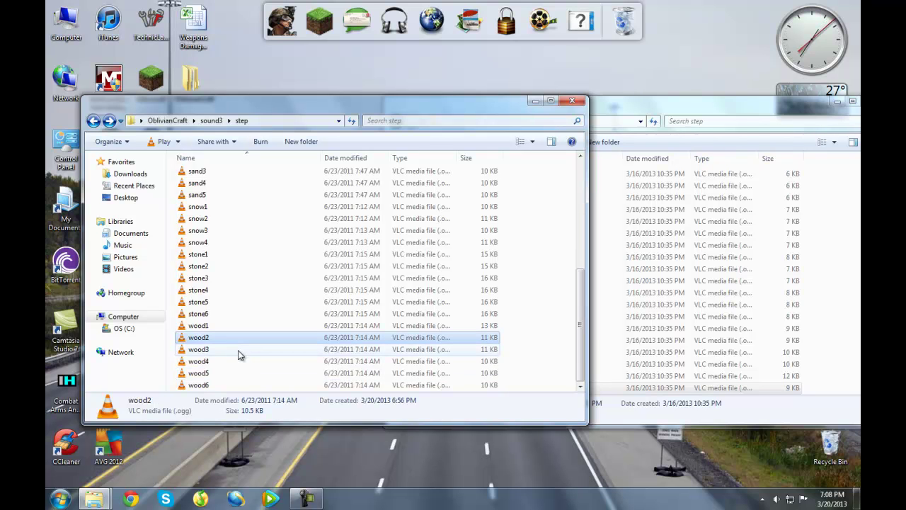
# Step: Select all files in .minecraft's step folder and then in OblivianCraft's step folder to compare their file counts
pyautogui.click(229, 374)
pyautogui.click(621, 364)
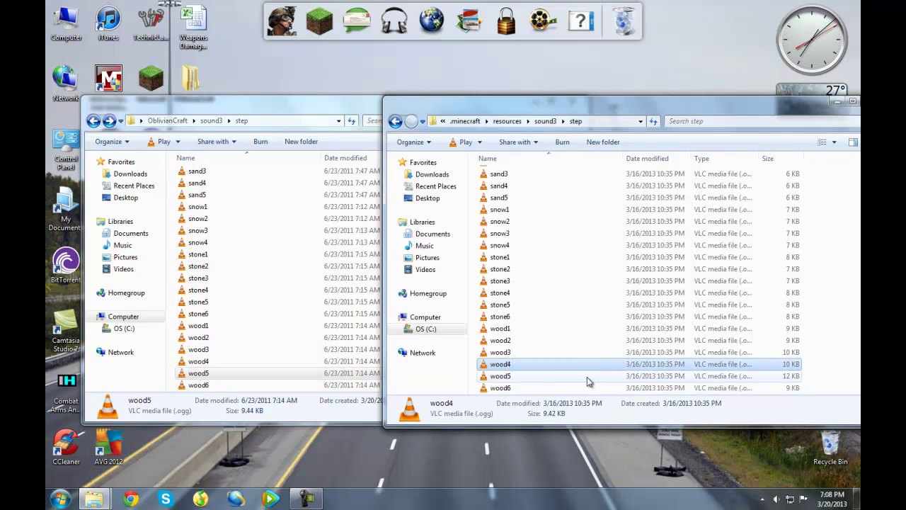
pyautogui.moveTo(476, 388); pyautogui.dragTo(587, 62)
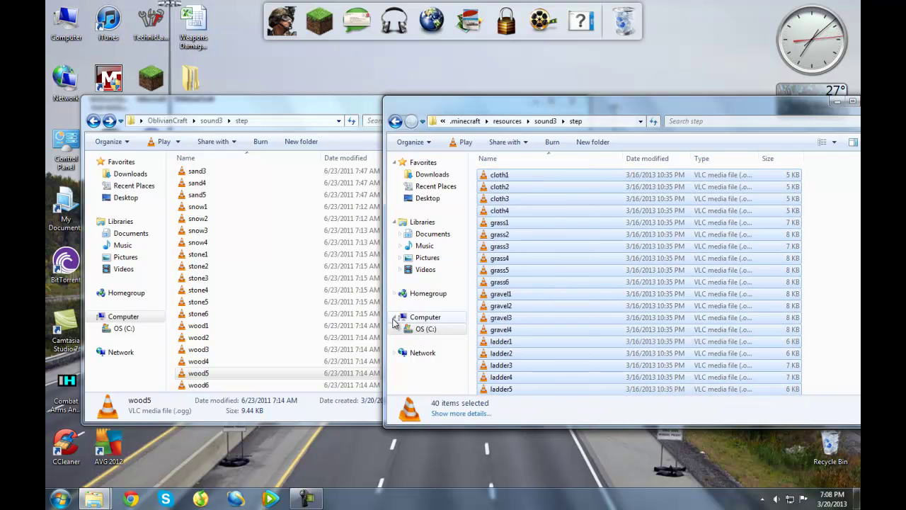
pyautogui.click(531, 318)
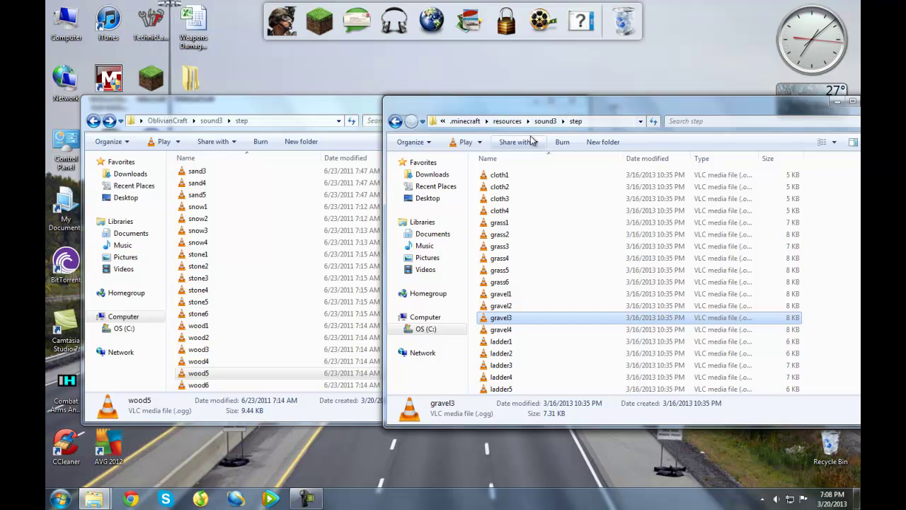
pyautogui.click(237, 228)
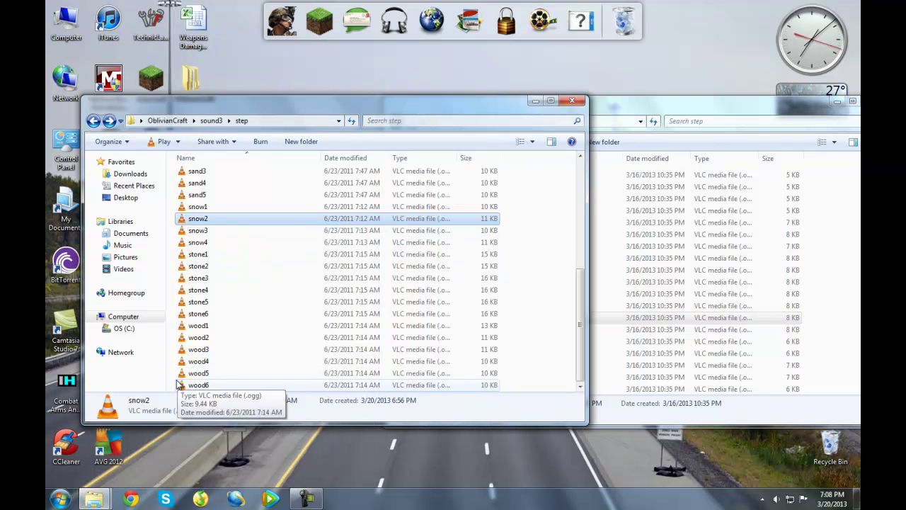
pyautogui.moveTo(172, 386); pyautogui.dragTo(328, 71)
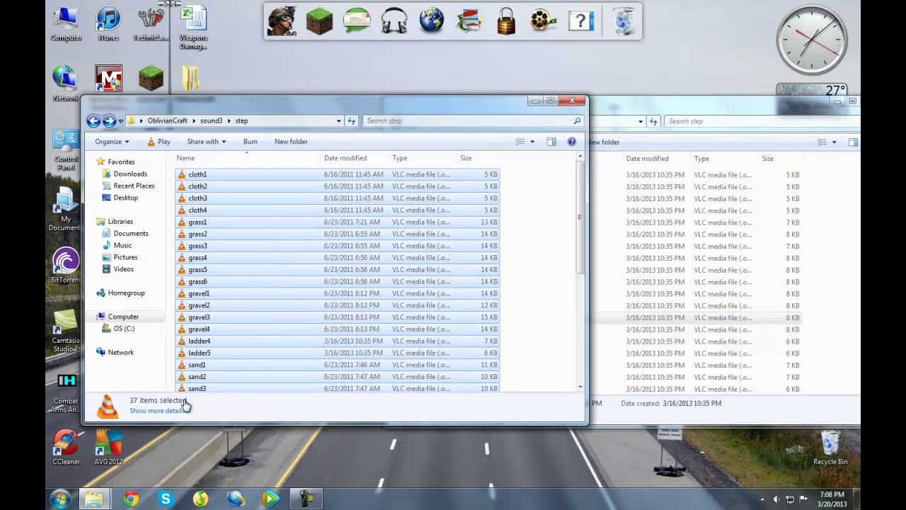
pyautogui.scroll(-6, 323, 344)
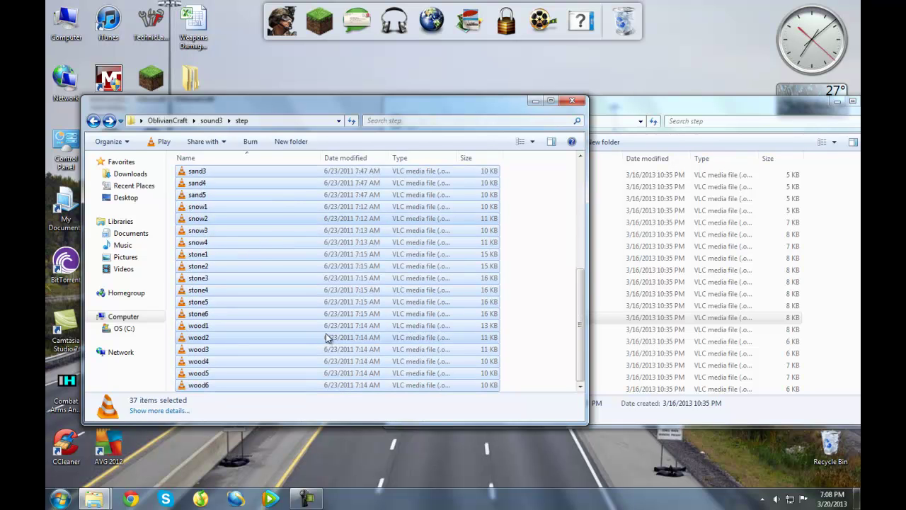
pyautogui.scroll(6, 330, 334)
pyautogui.click(327, 305)
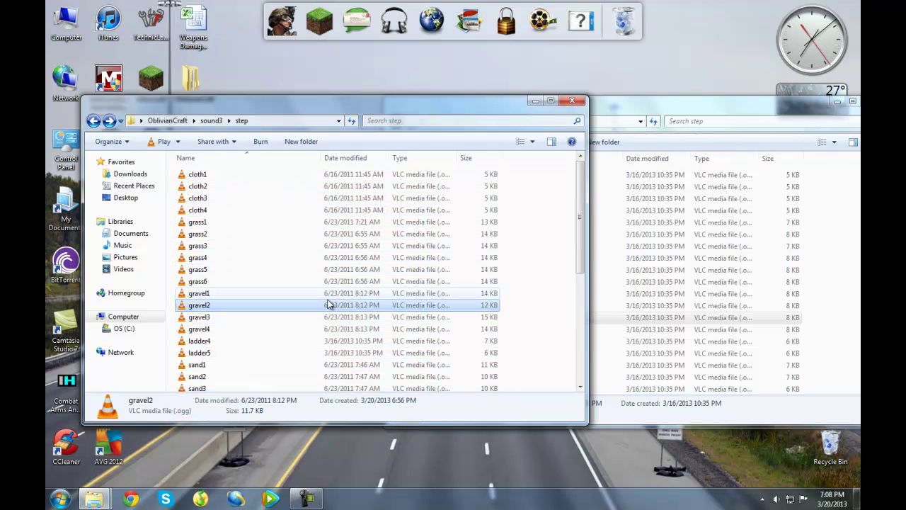
# Step: Compare the cloth, grass, gravel and ladder files of .minecraft's step folder with those in OblivianCraft's step folder
pyautogui.hotkey('alt', 'Tab')
pyautogui.click(526, 222)
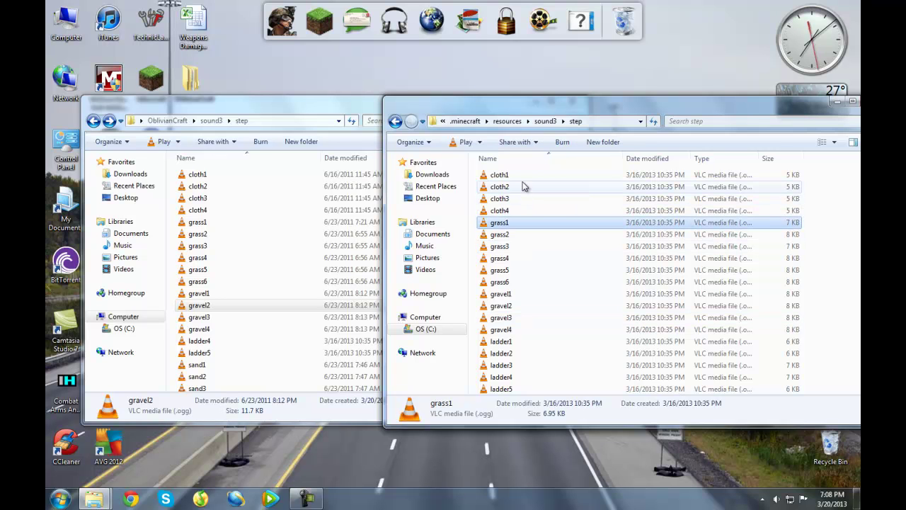
pyautogui.click(532, 210)
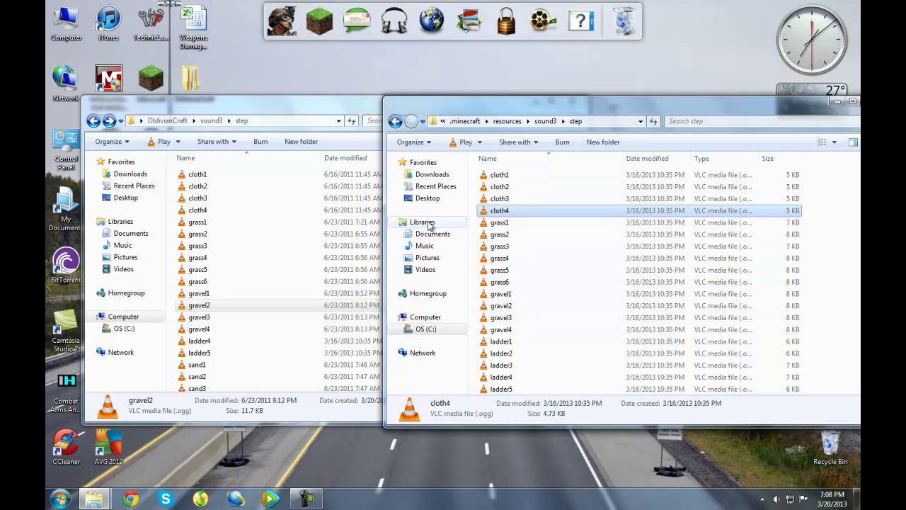
pyautogui.click(536, 282)
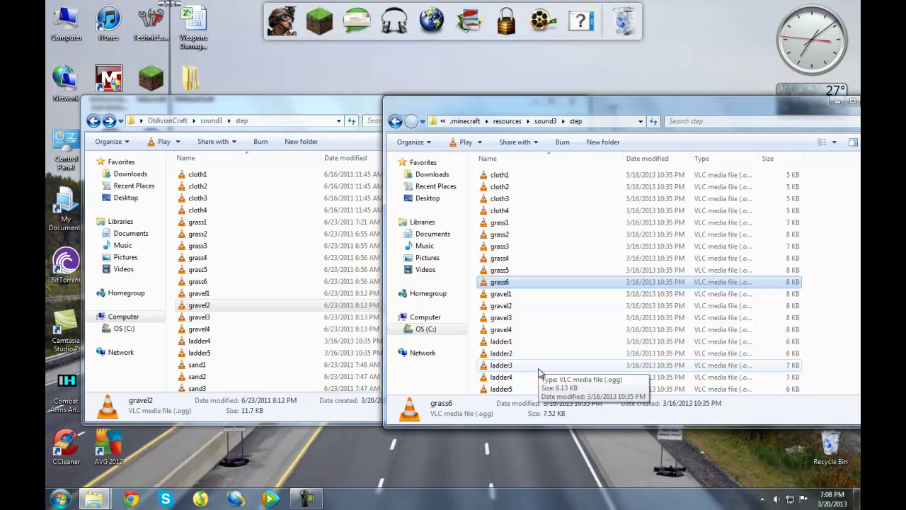
pyautogui.click(538, 365)
pyautogui.scroll(-1, 536, 366)
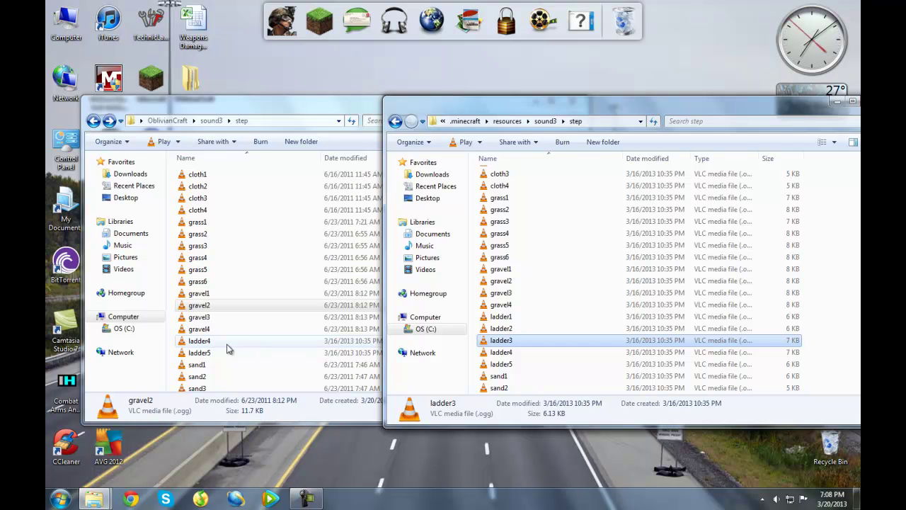
# Step: Delete ladder4 and ladder5 from OblivianCraft's step folder
pyautogui.moveTo(170, 358); pyautogui.dragTo(205, 347)
pyautogui.rightClick(205, 347)
pyautogui.click(267, 305)
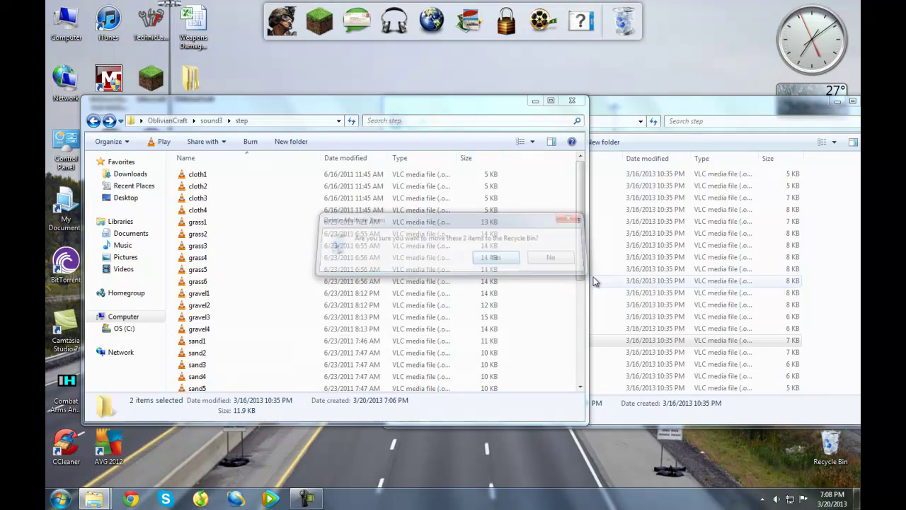
pyautogui.press('Return')
# Step: Move ladder1 through ladder5 from .minecraft's step folder into OblivianCraft's step folder
pyautogui.click(640, 292)
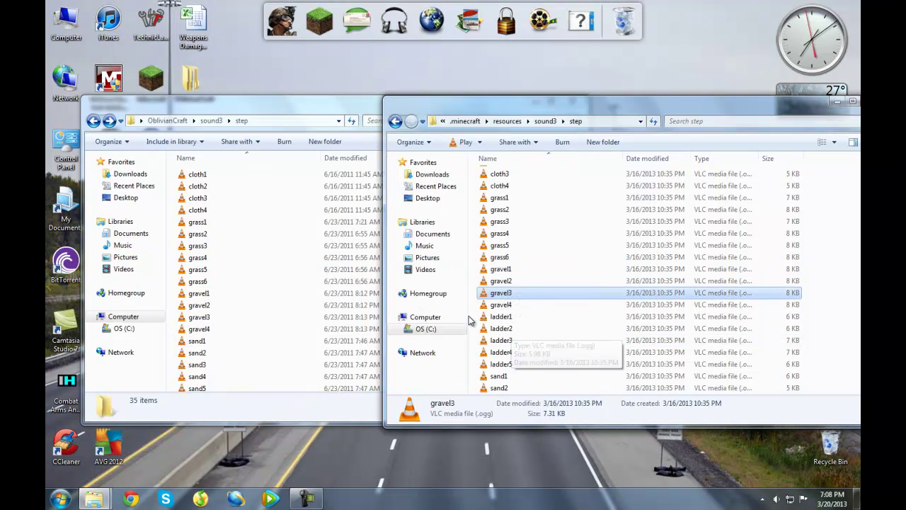
pyautogui.click(480, 320)
pyautogui.moveTo(481, 320); pyautogui.dragTo(536, 369)
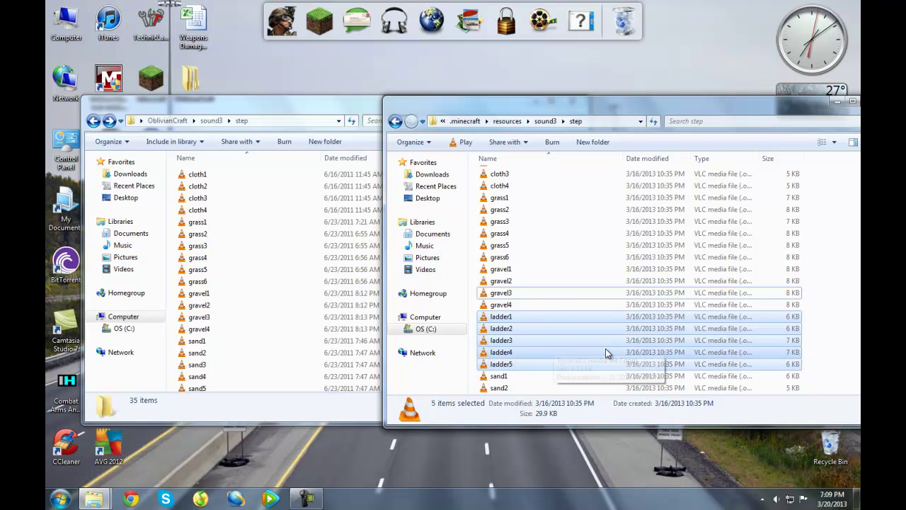
pyautogui.moveTo(603, 352); pyautogui.dragTo(267, 317)
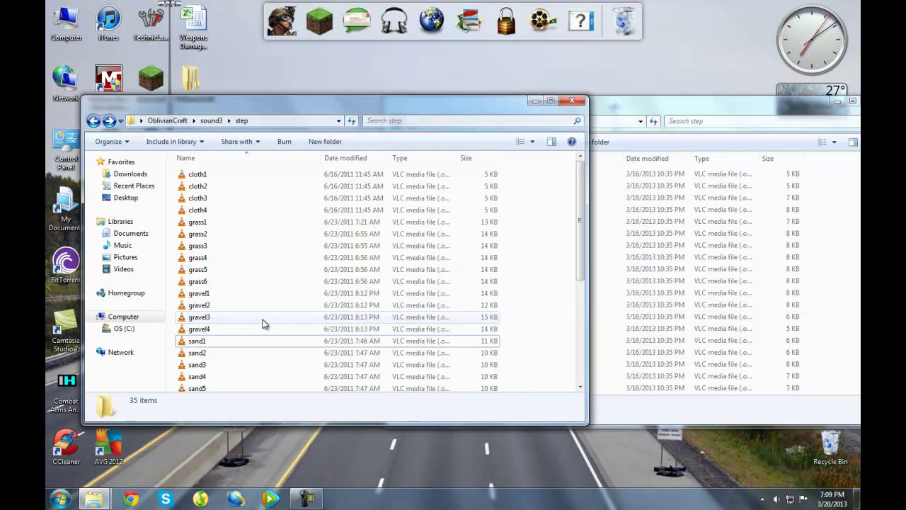
# Step: Select all files in OblivianCraft's step folder to check their count
pyautogui.scroll(-3, 272, 333)
pyautogui.scroll(-5, 277, 324)
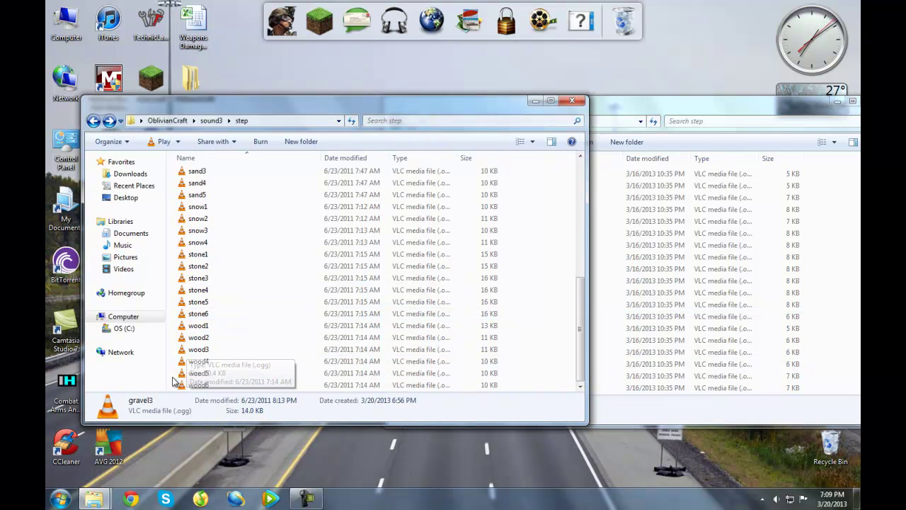
pyautogui.moveTo(175, 391); pyautogui.dragTo(275, 161)
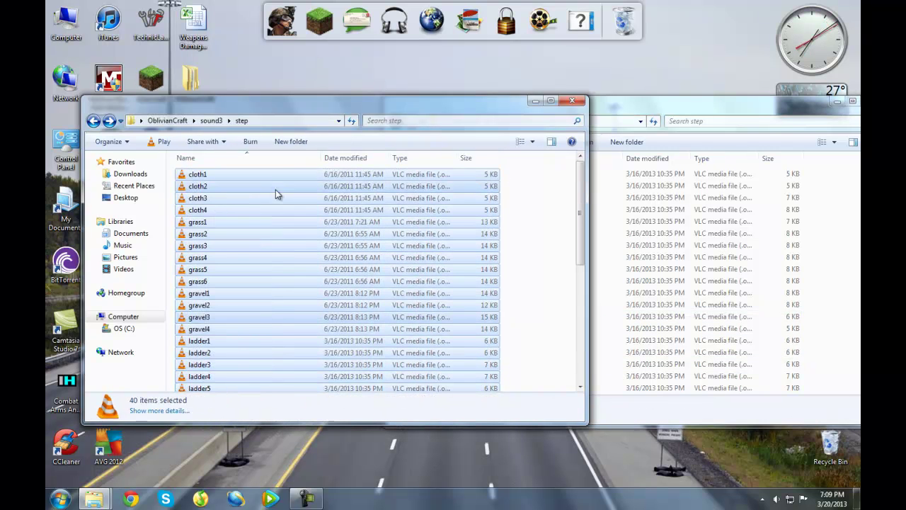
pyautogui.click(724, 235)
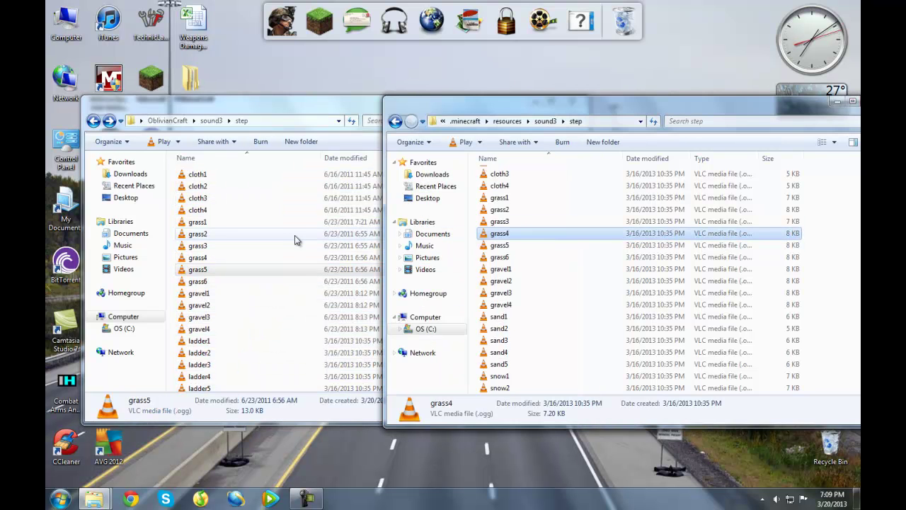
pyautogui.click(309, 234)
# Step: Separate the two folder windows and close the one showing .minecraft's step folder
pyautogui.moveTo(302, 103); pyautogui.dragTo(401, 118)
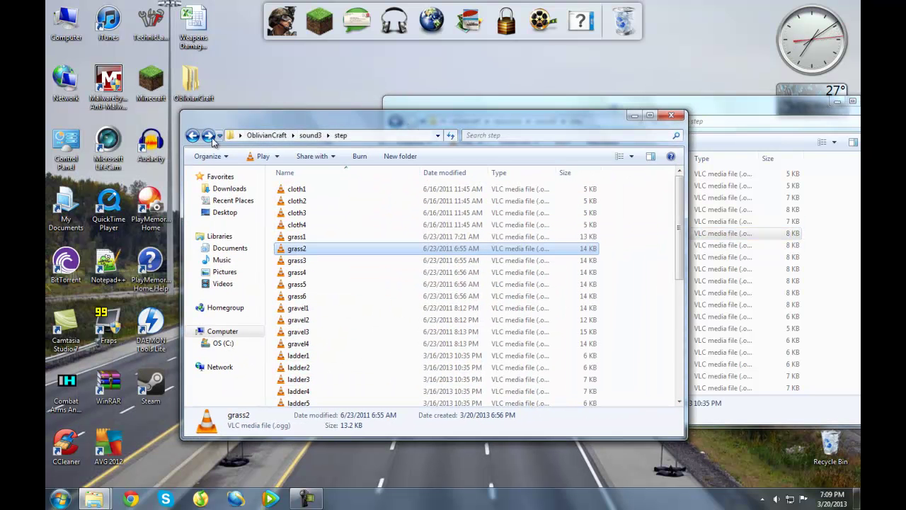
pyautogui.doubleClick(769, 104)
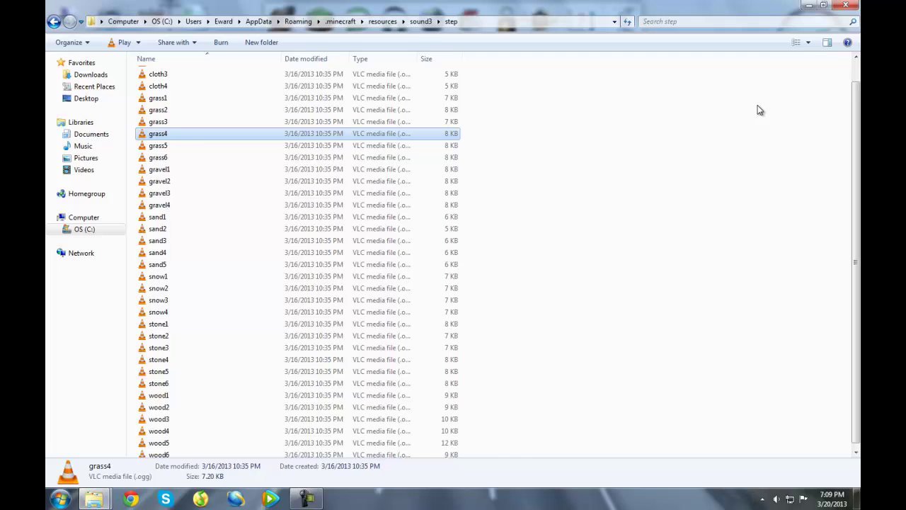
pyautogui.doubleClick(606, 5)
pyautogui.moveTo(703, 110); pyautogui.dragTo(550, 102)
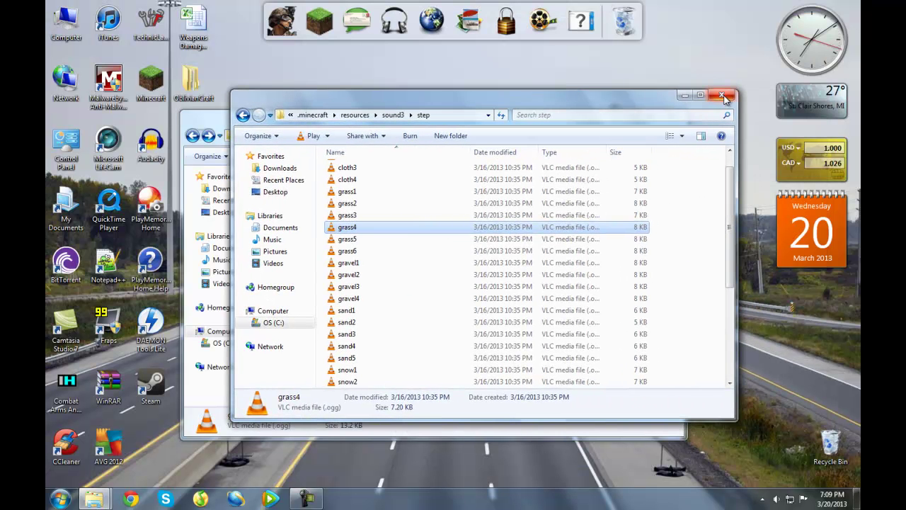
pyautogui.click(722, 95)
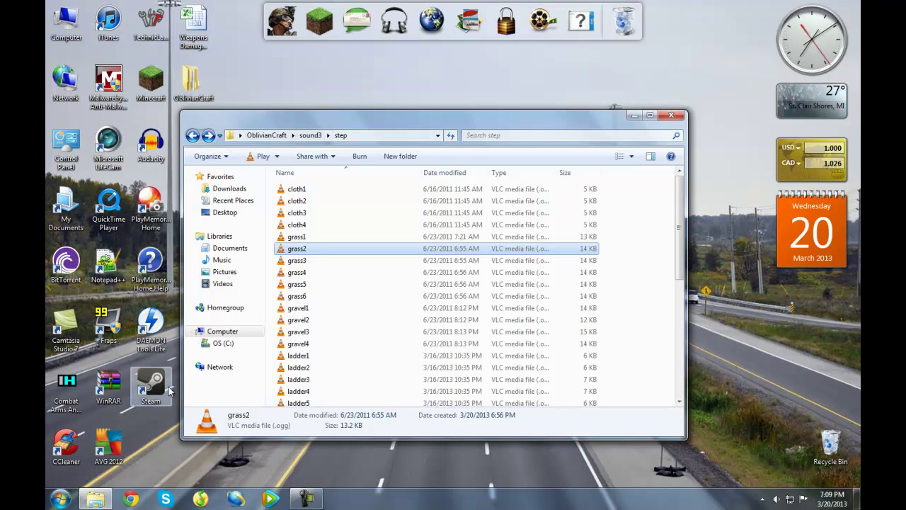
# Step: Look over the subfolders of OblivianCraft's sound3 and of the OblivianCraft folder itself
pyautogui.click(190, 137)
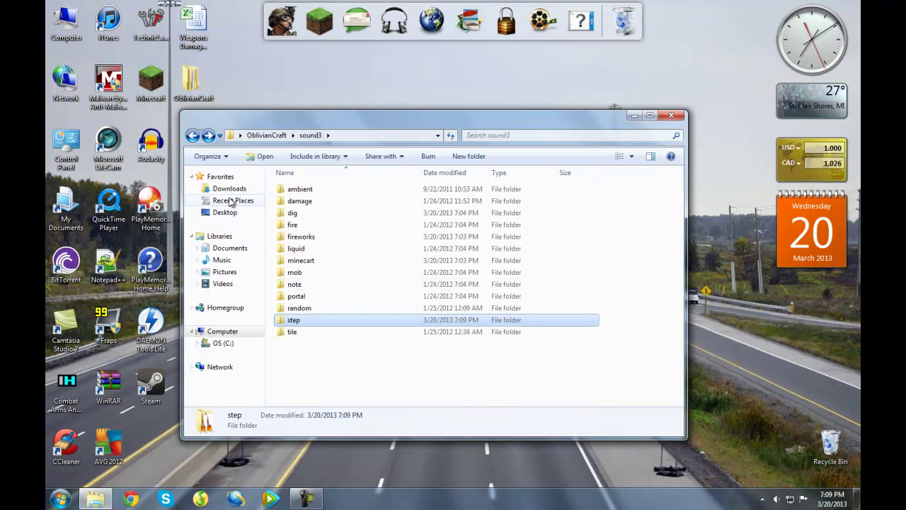
pyautogui.click(346, 383)
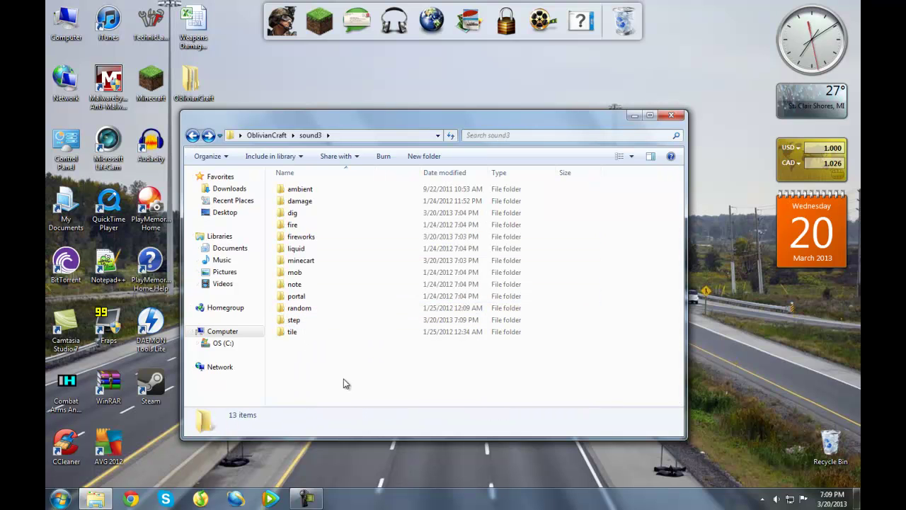
pyautogui.rightClick(305, 376)
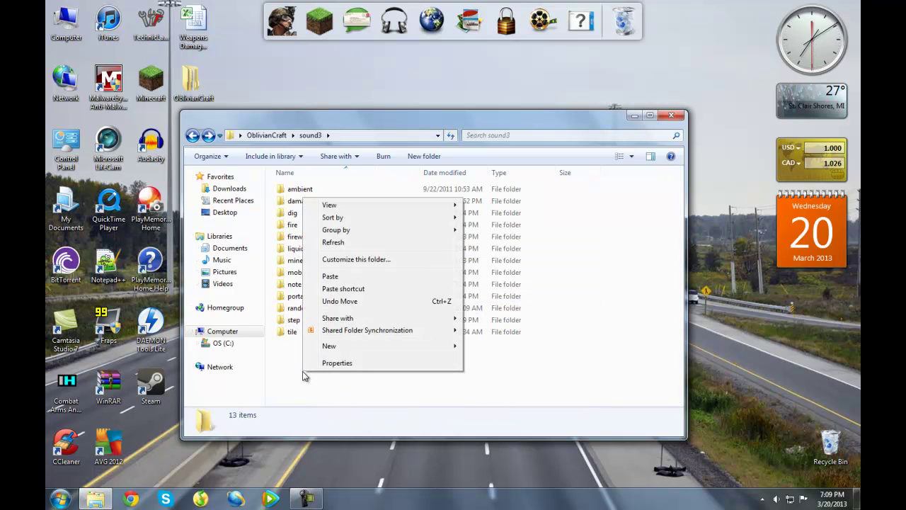
pyautogui.click(305, 378)
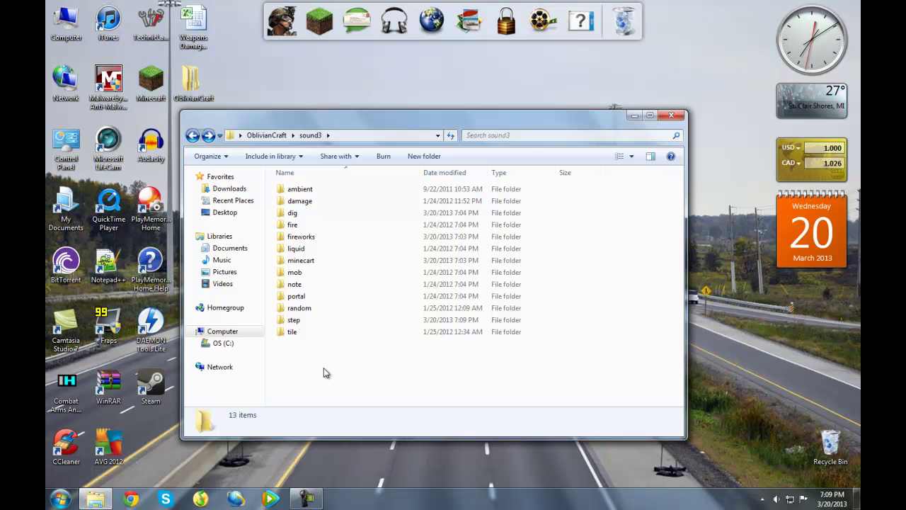
pyautogui.doubleClick(300, 213)
pyautogui.click(198, 137)
pyautogui.click(199, 136)
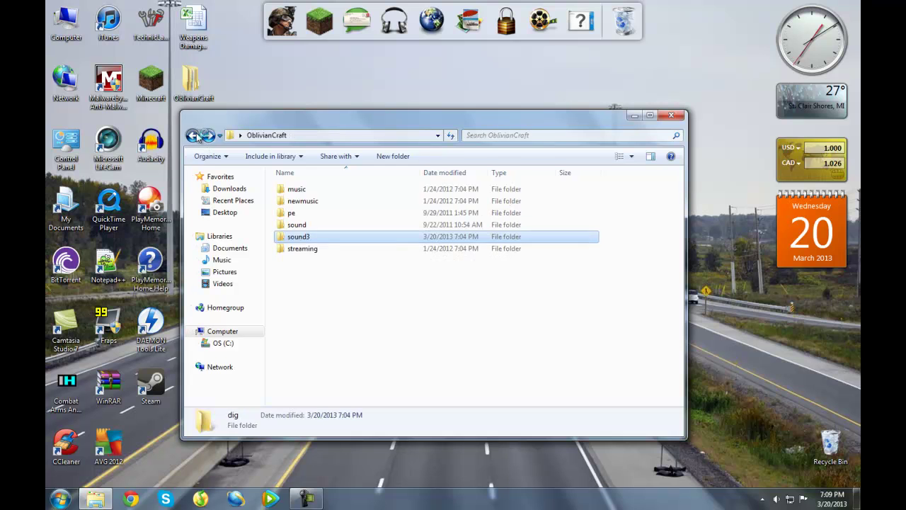
pyautogui.click(207, 136)
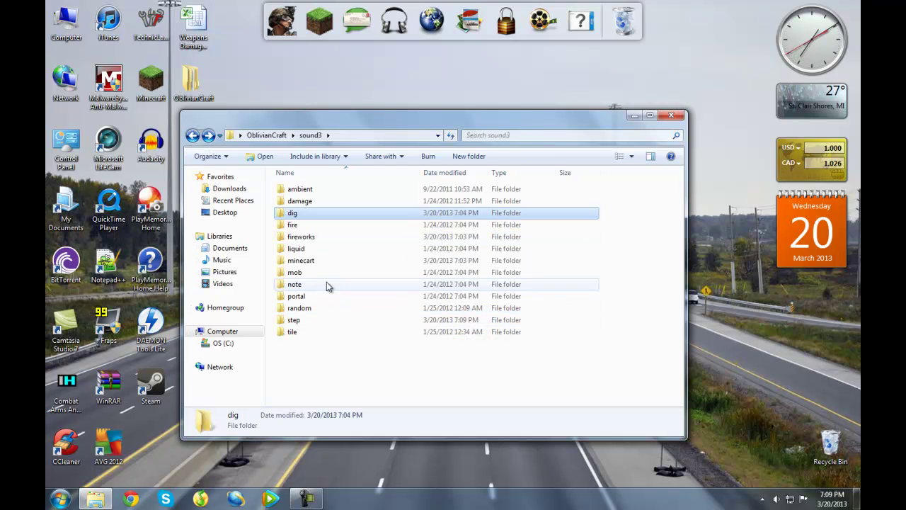
# Step: Reopen the step folder in OblivianCraft's sound3 and review its files through wood6
pyautogui.click(318, 331)
pyautogui.click(317, 324)
pyautogui.doubleClick(316, 328)
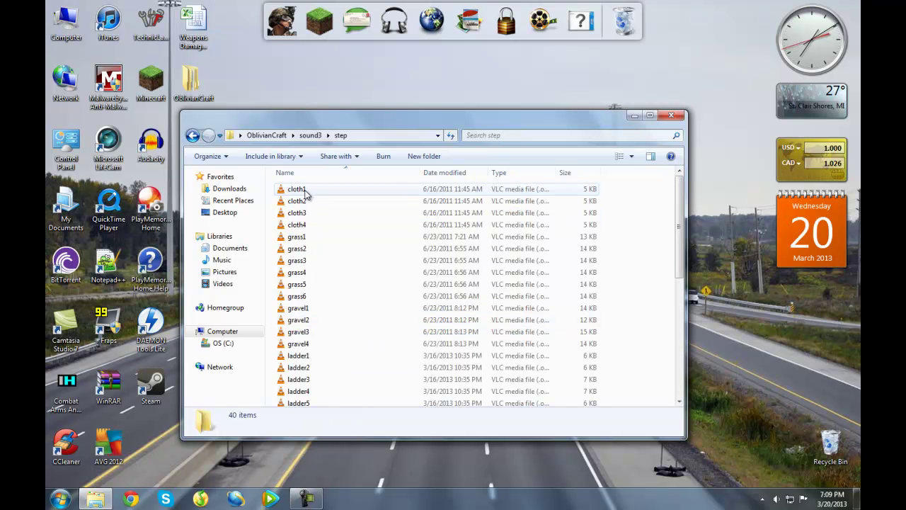
pyautogui.scroll(-7, 297, 340)
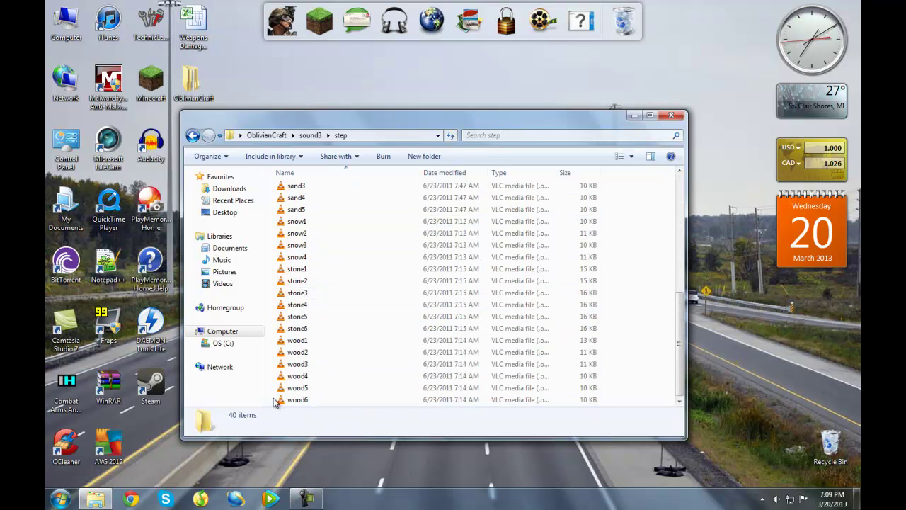
# Step: Copy all the sound files in OblivianCraft's step folder and paste them into sound3's dig folder
pyautogui.click(290, 400)
pyautogui.hotkey('ctrl', 'a')
pyautogui.scroll(7, 382, 212)
pyautogui.rightClick(362, 225)
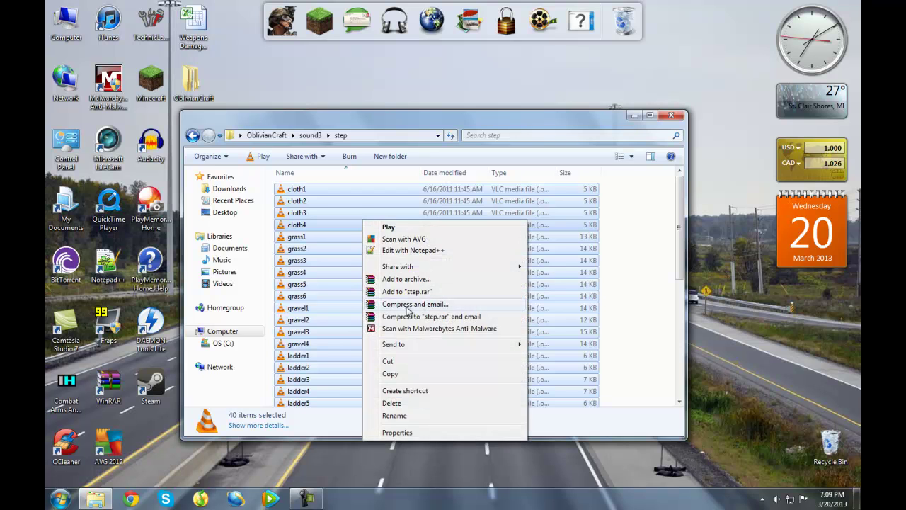
pyautogui.click(403, 377)
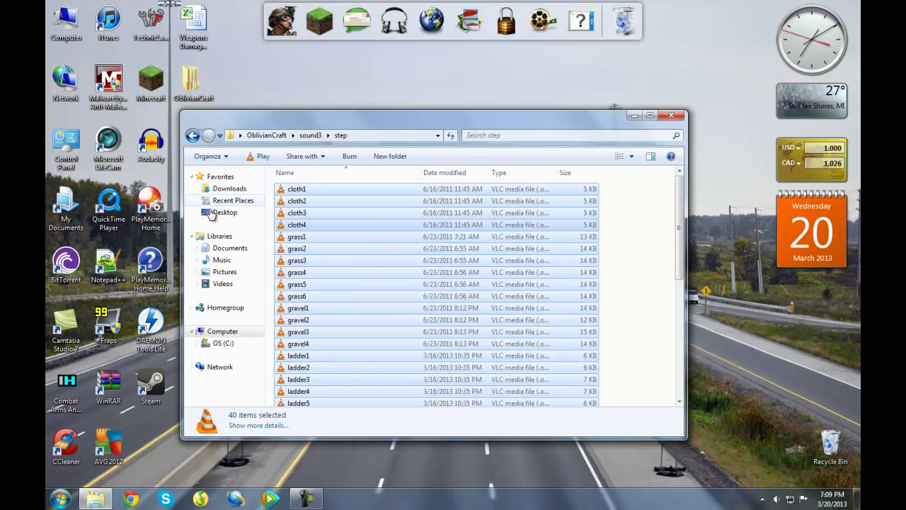
pyautogui.click(192, 134)
pyautogui.doubleClick(324, 213)
pyautogui.rightClick(324, 215)
pyautogui.click(352, 295)
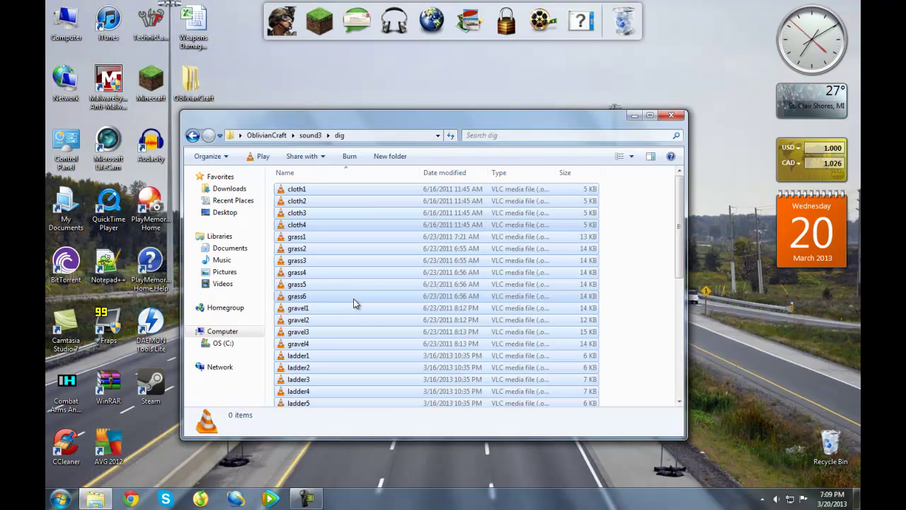
# Step: Look through the files pasted into dig, go back up to the OblivianCraft folder and close its window
pyautogui.click(356, 296)
pyautogui.scroll(-5, 383, 322)
pyautogui.scroll(5, 393, 331)
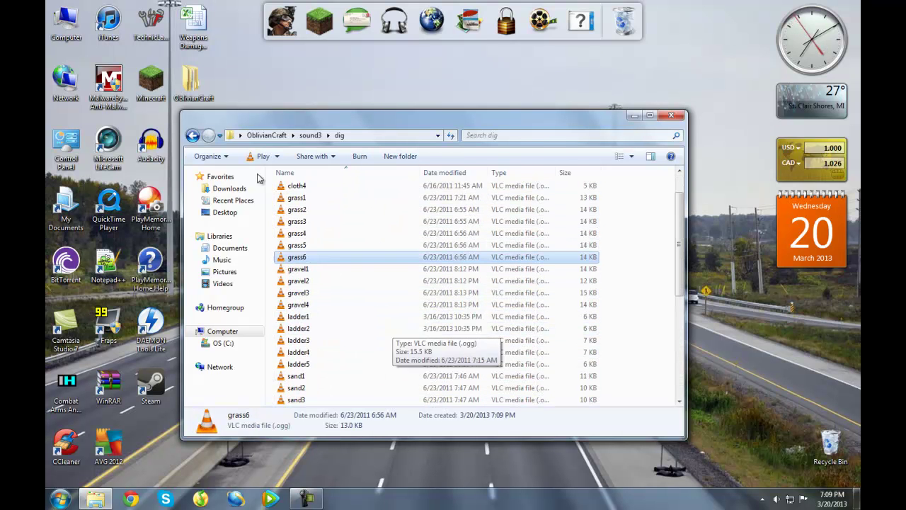
pyautogui.click(191, 134)
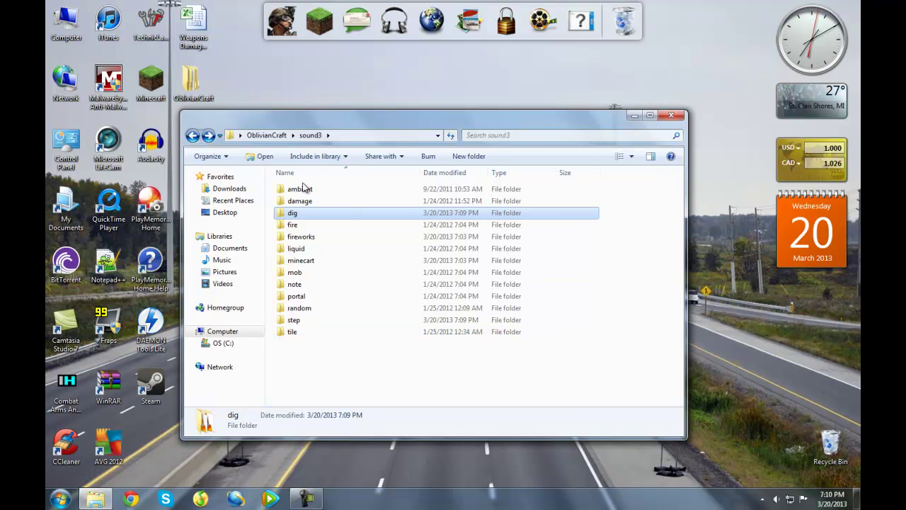
pyautogui.click(193, 136)
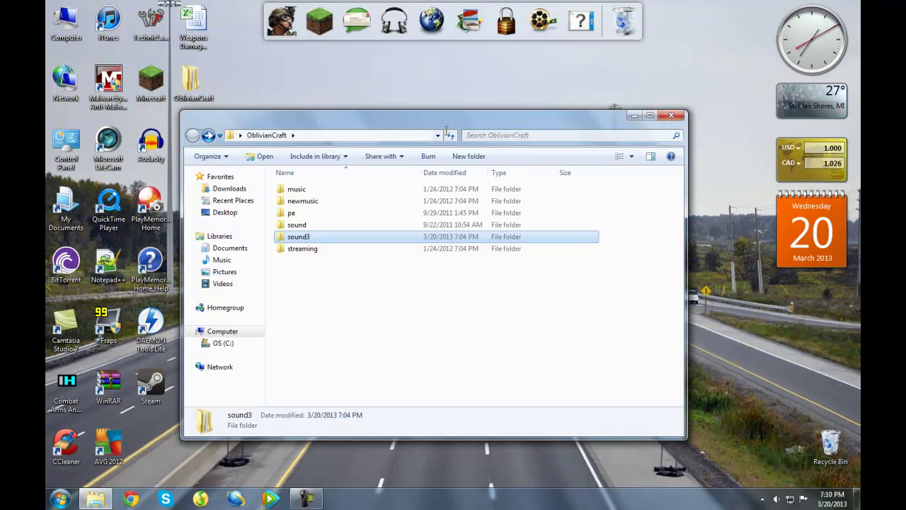
pyautogui.click(671, 117)
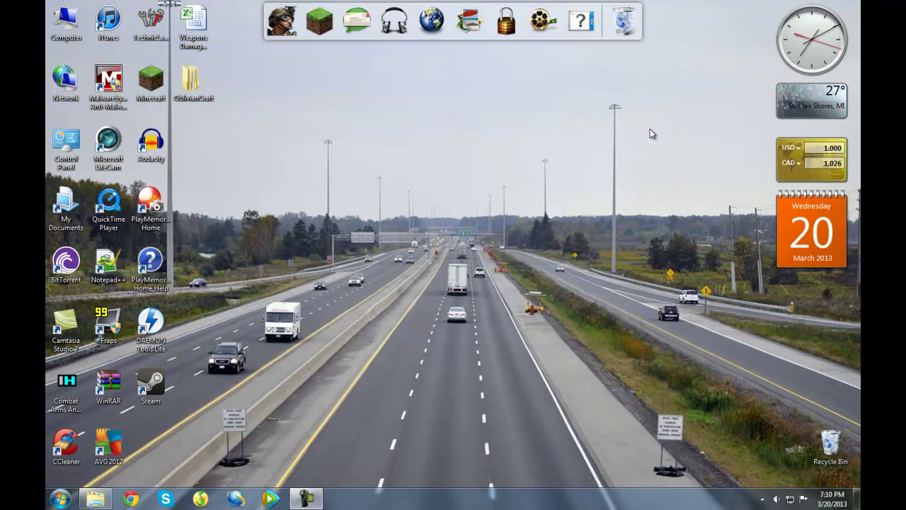
# Step: Open the %appdata% location and go to the audiotori folder inside .minecraft
pyautogui.press('super')
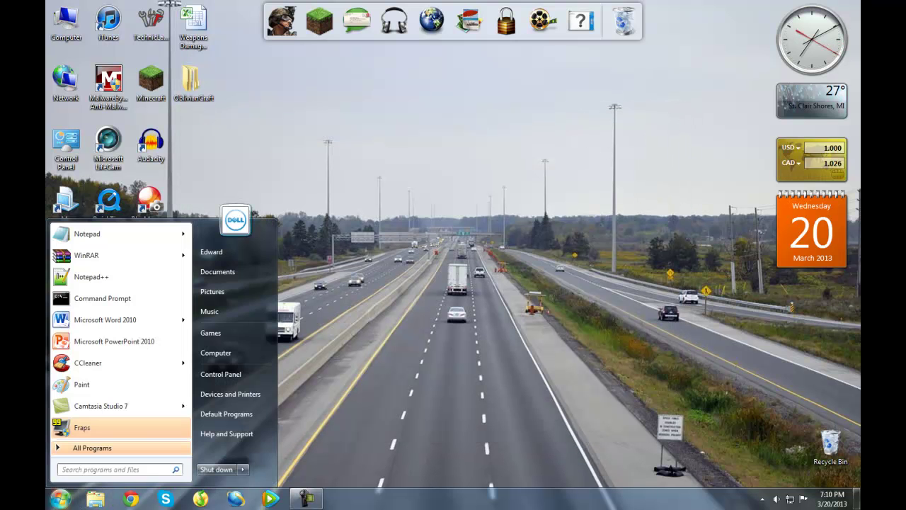
pyautogui.write('%appdata%')
pyautogui.press('Return')
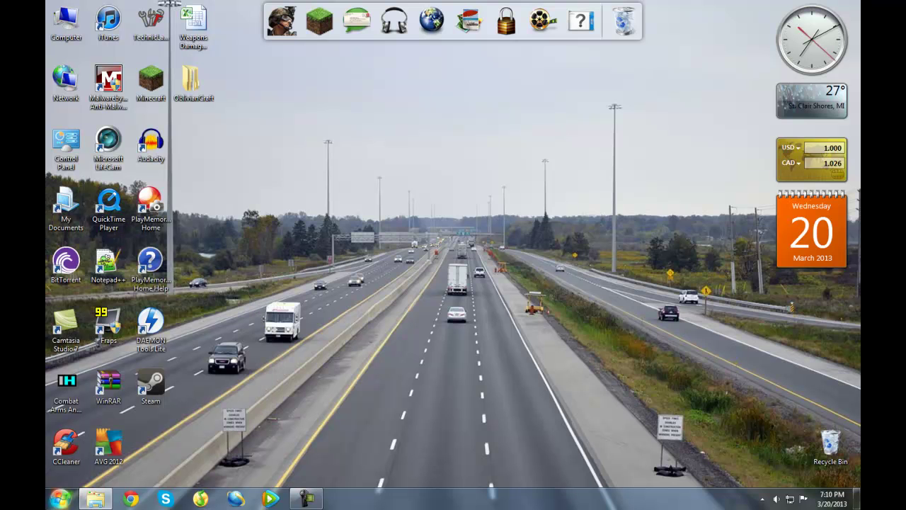
pyautogui.doubleClick(375, 172)
pyautogui.doubleClick(375, 171)
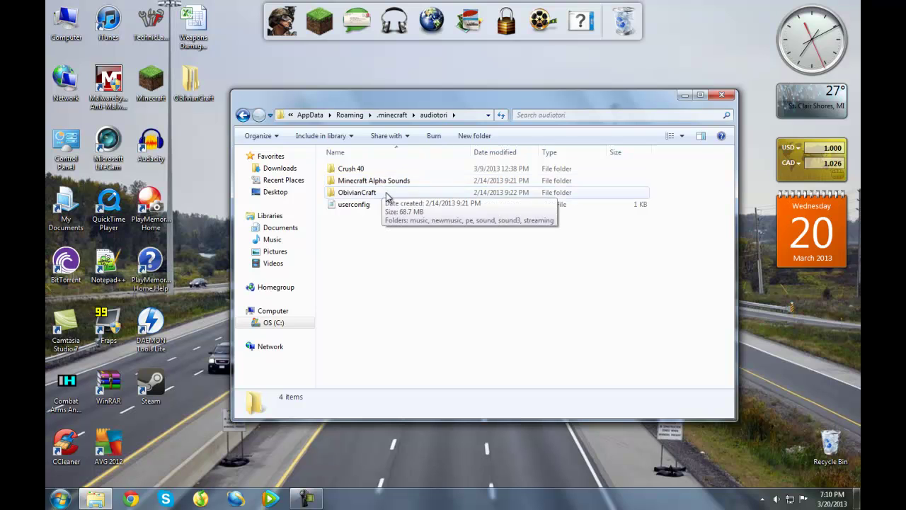
pyautogui.click(242, 115)
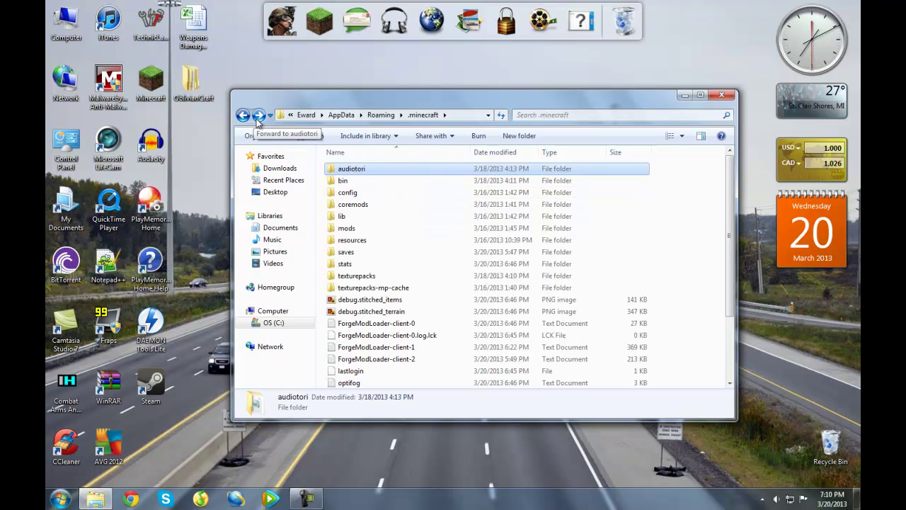
pyautogui.click(259, 116)
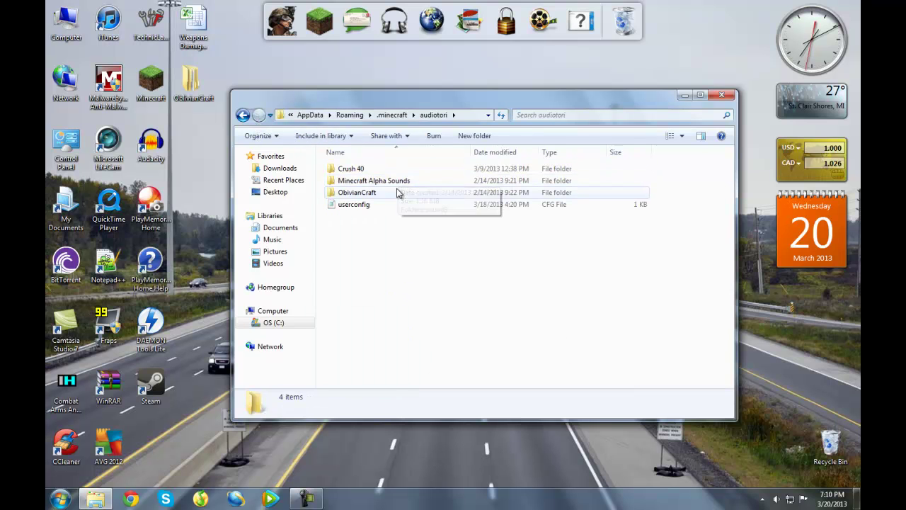
# Step: Delete the old ObivianCraft folder from audiotori, move the desktop's OblivianCraft folder in, and close the window
pyautogui.rightClick(370, 190)
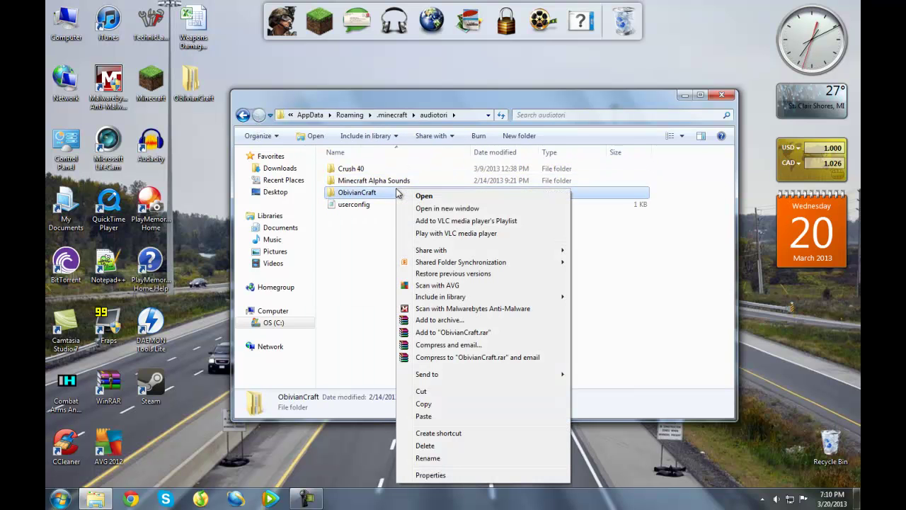
pyautogui.click(461, 445)
pyautogui.click(496, 290)
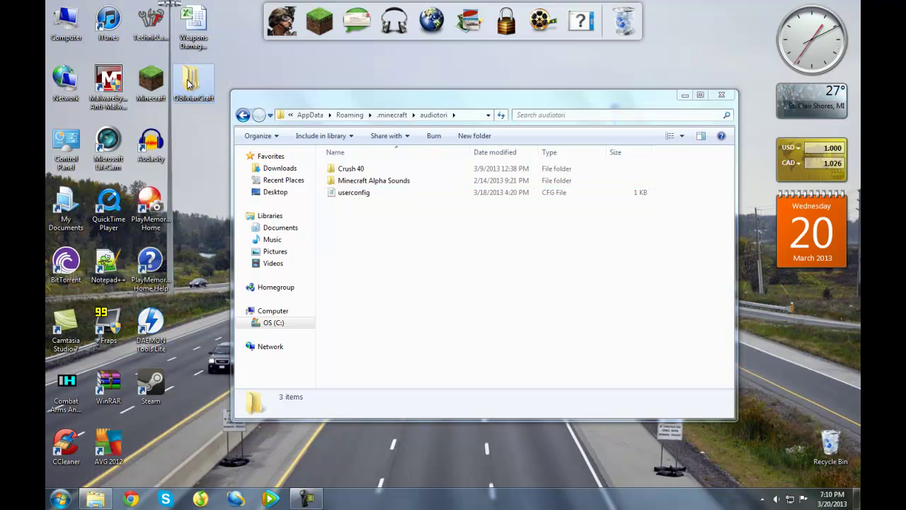
pyautogui.moveTo(192, 79); pyautogui.dragTo(440, 291)
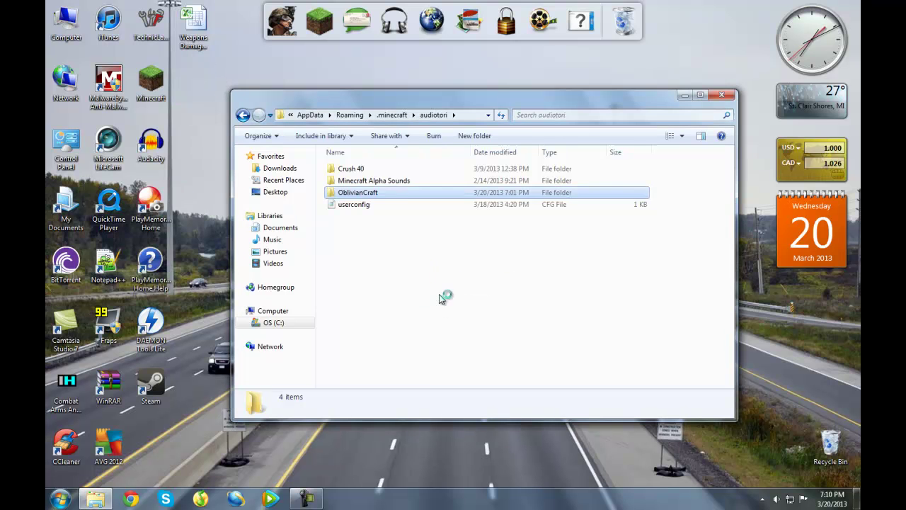
pyautogui.click(721, 95)
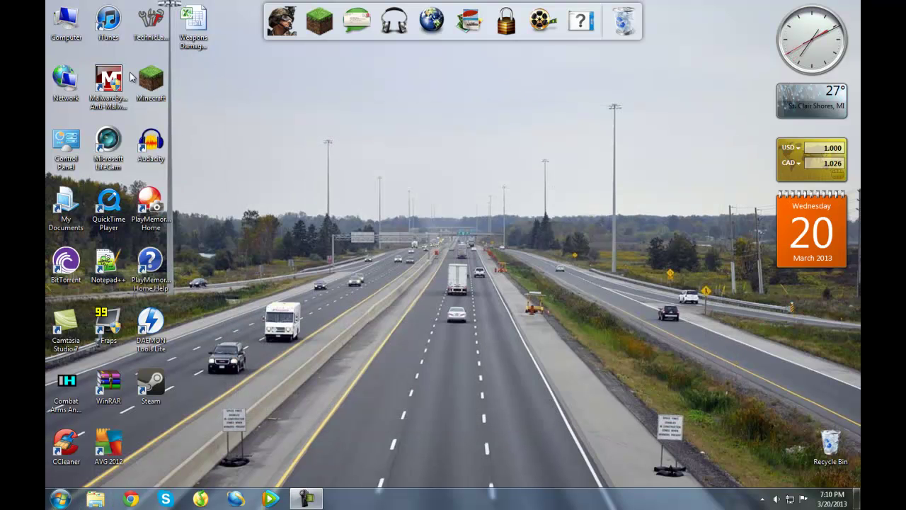
# Step: Launch Minecraft, log in with the remembered account details and maximize the game window
pyautogui.doubleClick(151, 79)
pyautogui.click(483, 260)
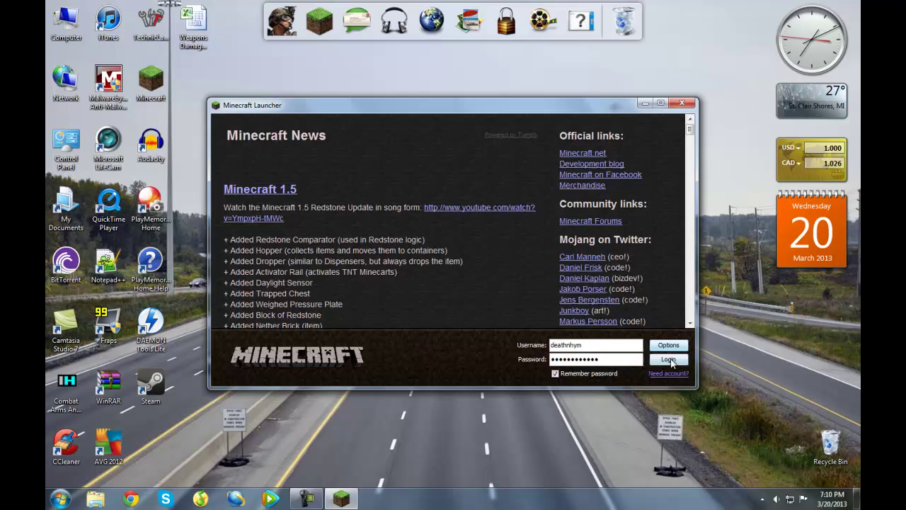
pyautogui.click(671, 361)
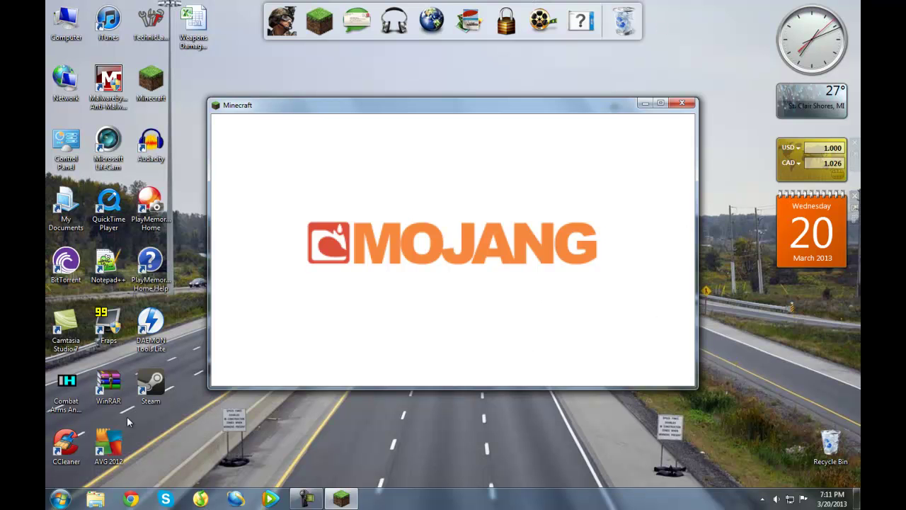
pyautogui.doubleClick(532, 99)
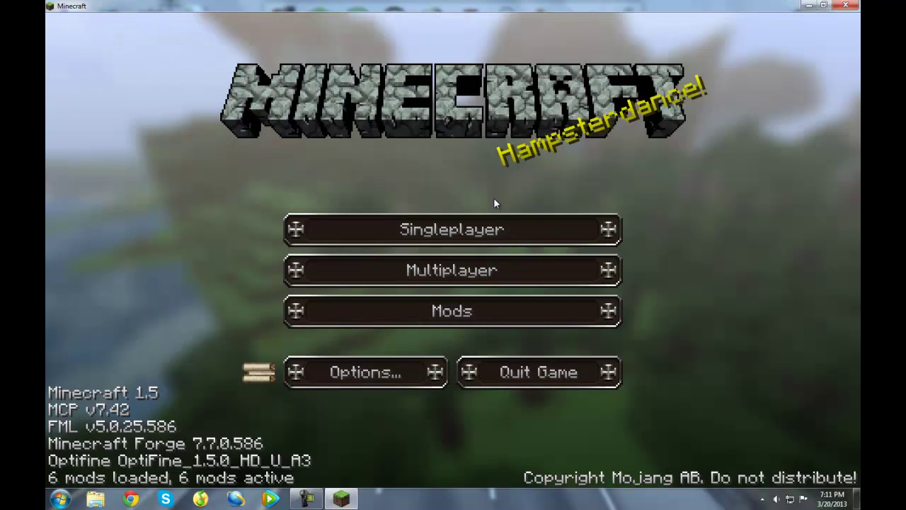
# Step: Load the singleplayer world Buildcraft & Industrial Craft
pyautogui.click(490, 236)
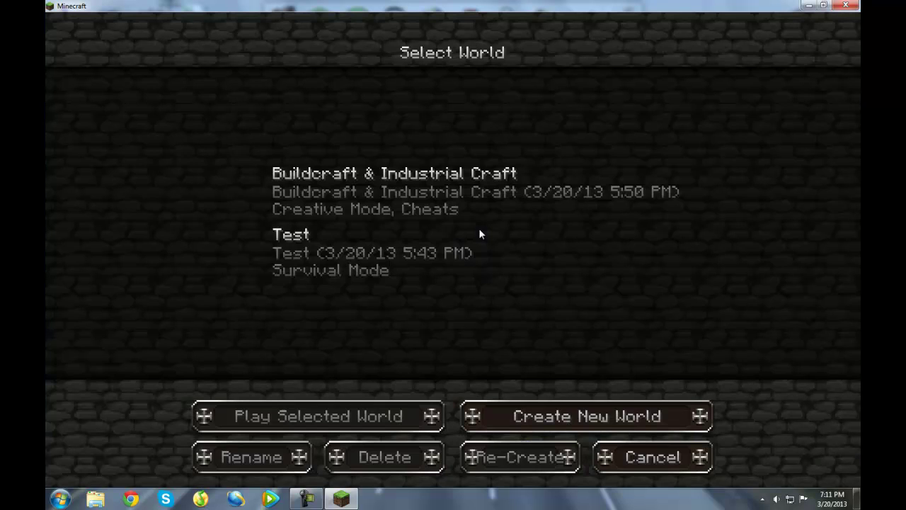
pyautogui.click(404, 257)
pyautogui.click(401, 208)
pyautogui.click(387, 254)
pyautogui.click(381, 205)
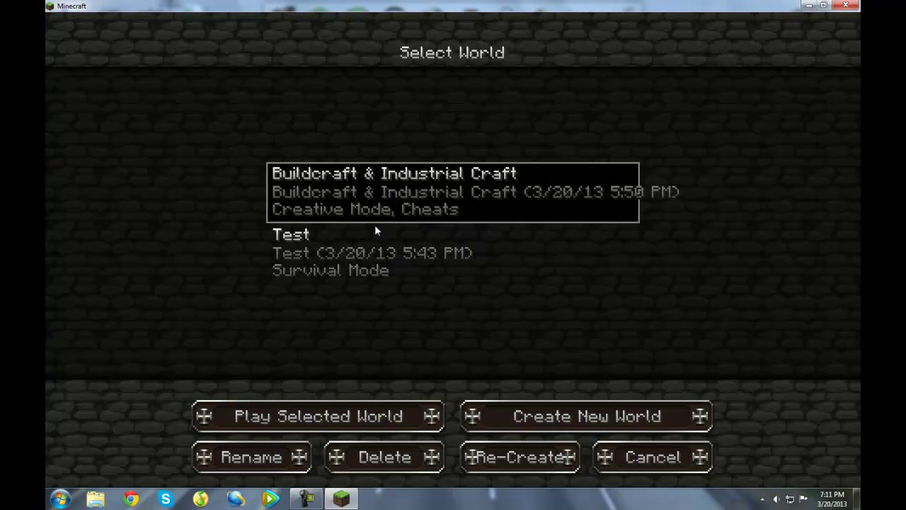
pyautogui.click(361, 418)
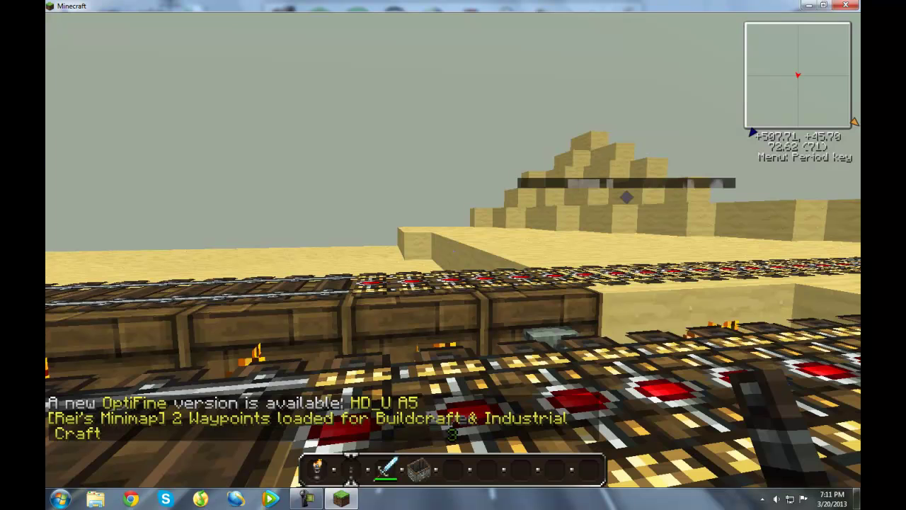
# Step: Set the Audiotori key binding to MINUS in the game's controls and return to the world
pyautogui.moveTo(453, 255)
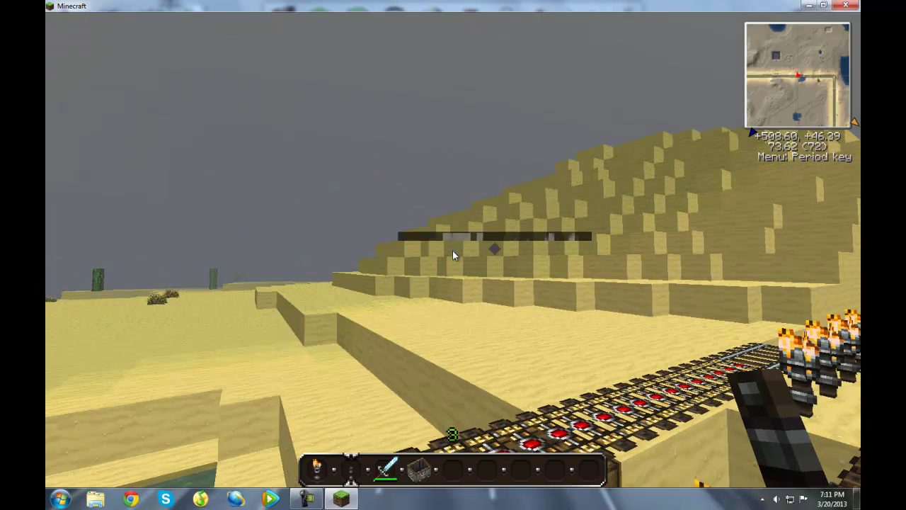
pyautogui.press('Escape')
pyautogui.click(427, 284)
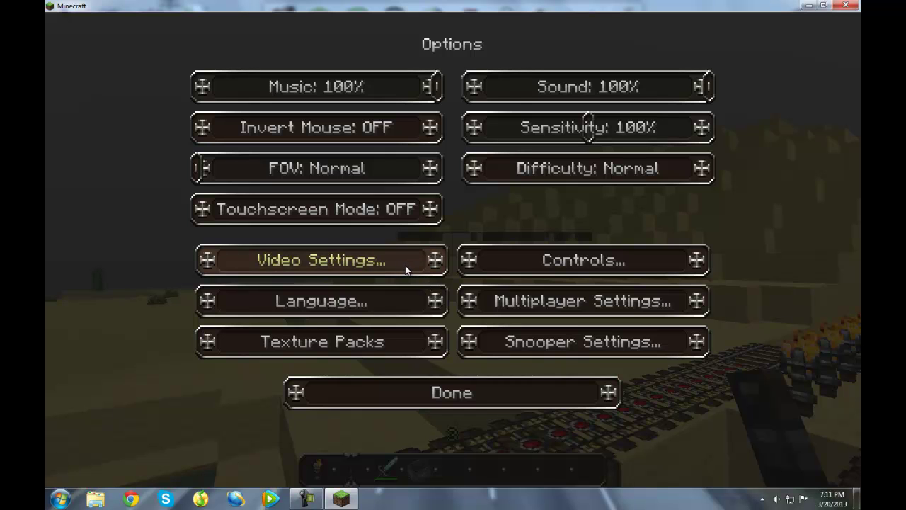
pyautogui.click(412, 255)
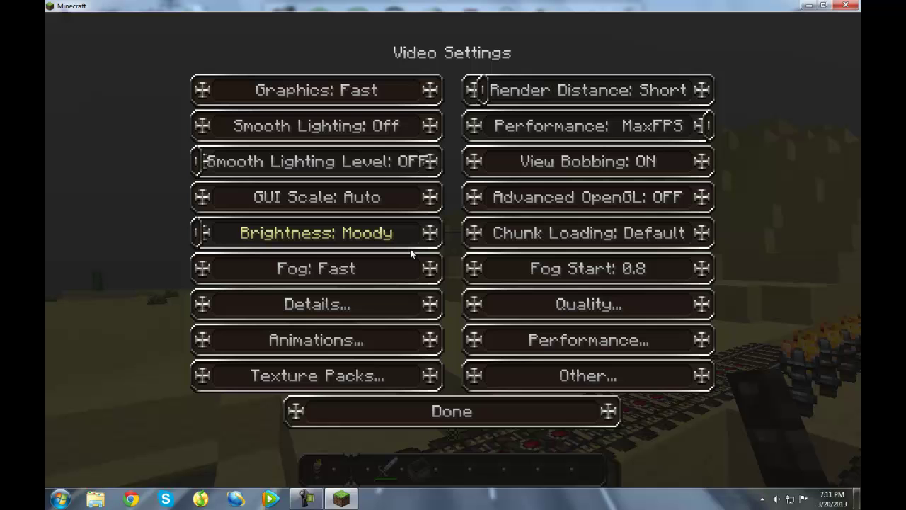
pyautogui.click(560, 413)
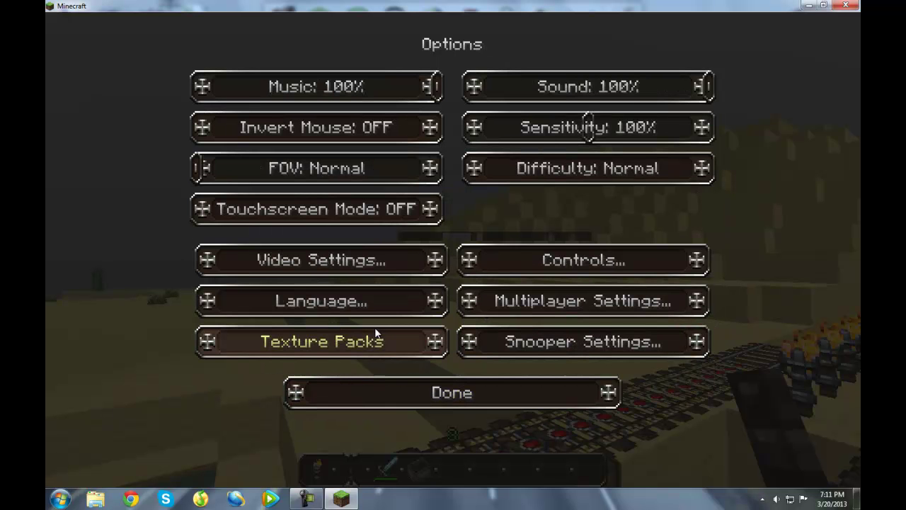
pyautogui.click(495, 263)
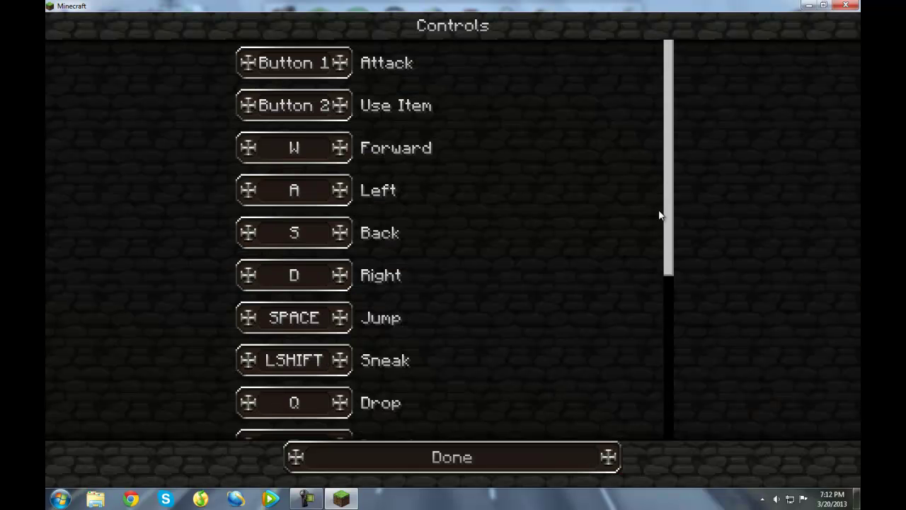
pyautogui.moveTo(666, 248); pyautogui.dragTo(649, 436)
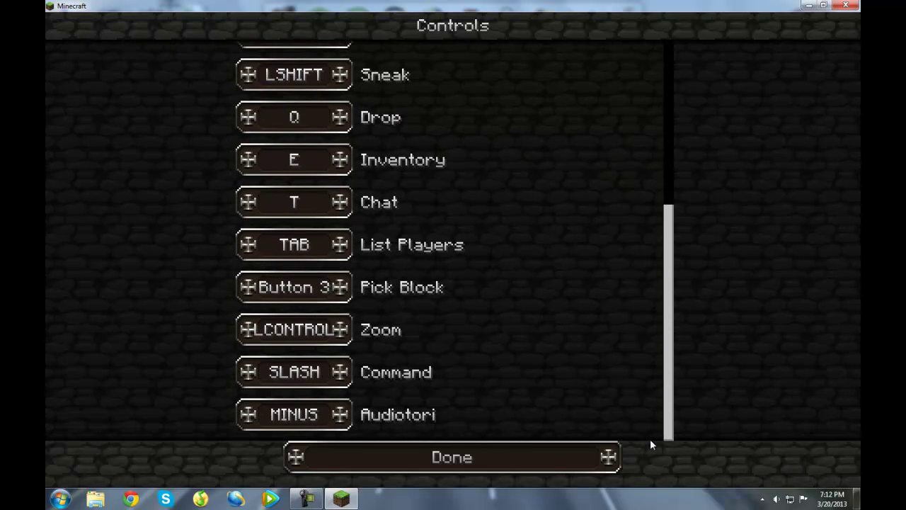
pyautogui.click(299, 418)
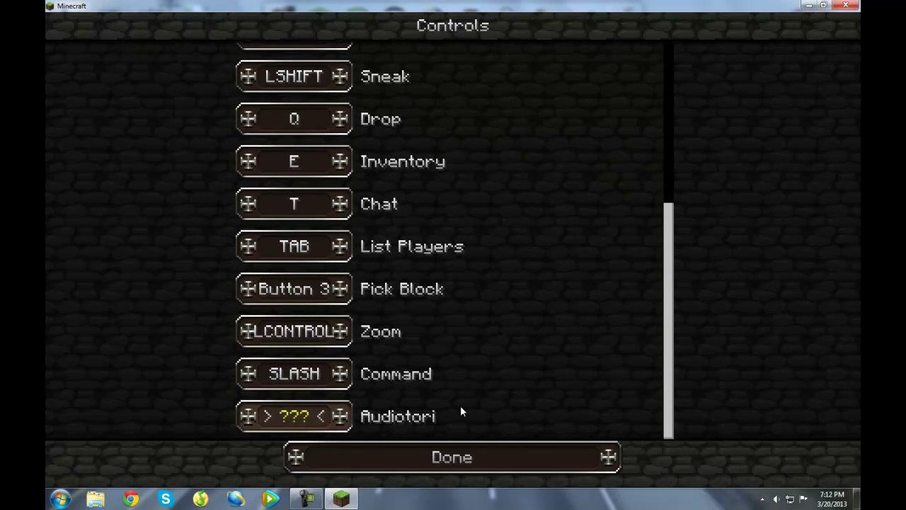
pyautogui.press('-')
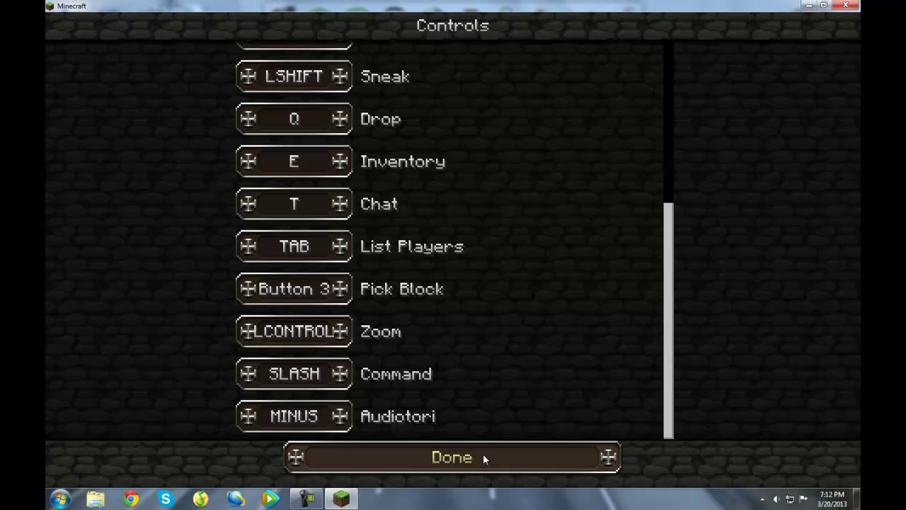
pyautogui.click(520, 460)
pyautogui.click(492, 396)
pyautogui.click(495, 161)
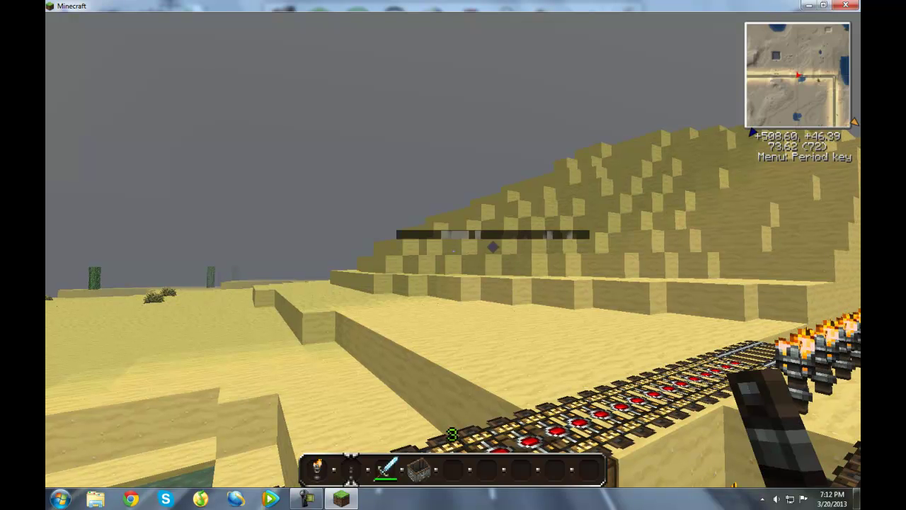
# Step: Open the Audiotori sound pack list, select the OblivianCraft pack and return to the game
pyautogui.press('F7')
pyautogui.click(538, 197)
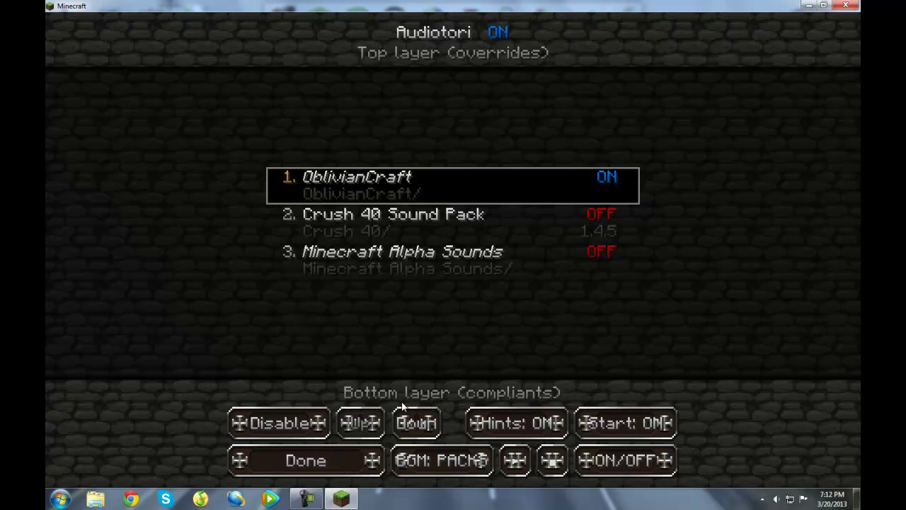
pyautogui.click(380, 461)
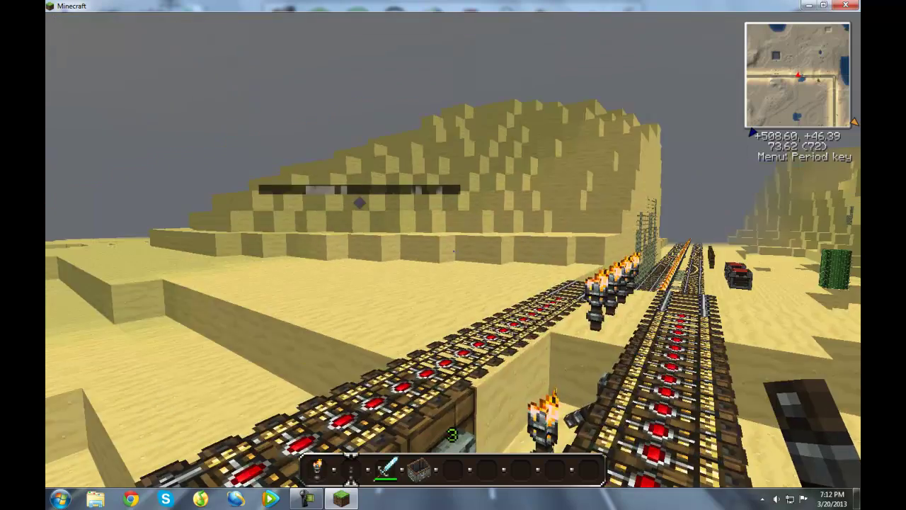
# Step: Walk forward off the rails and across the desert sand to test the footstep sounds
pyautogui.press('w')
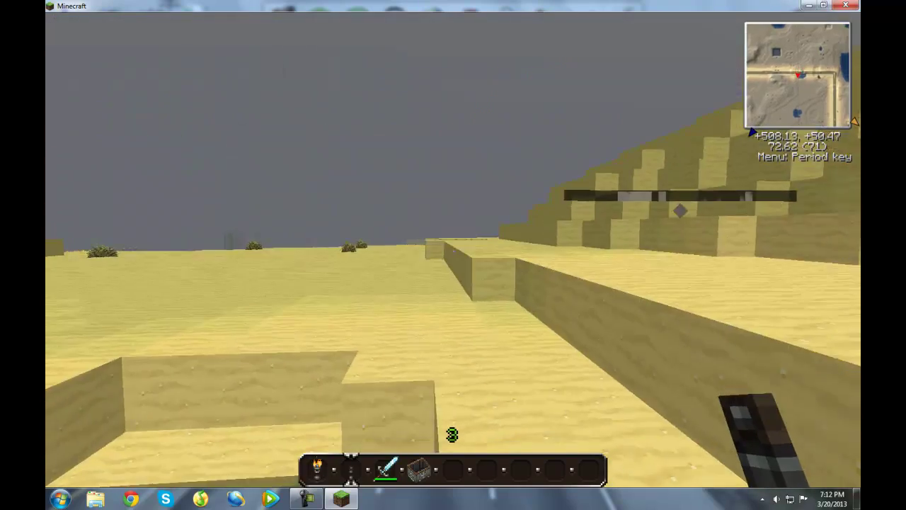
pyautogui.press('w')
pyautogui.click(453, 252)
pyautogui.press('w')
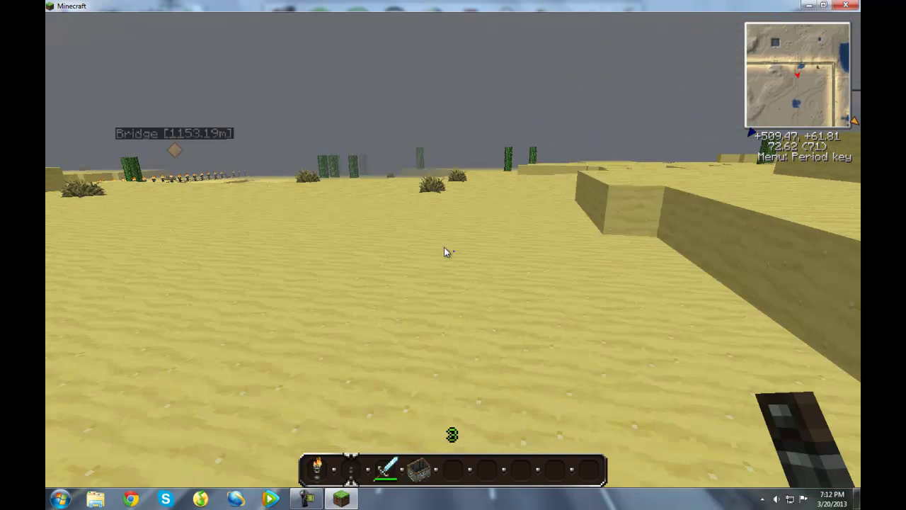
# Step: Search the item list for "pic", add a Diamond Pickaxe to the hotbar, and switch the game to survival mode
pyautogui.press('e')
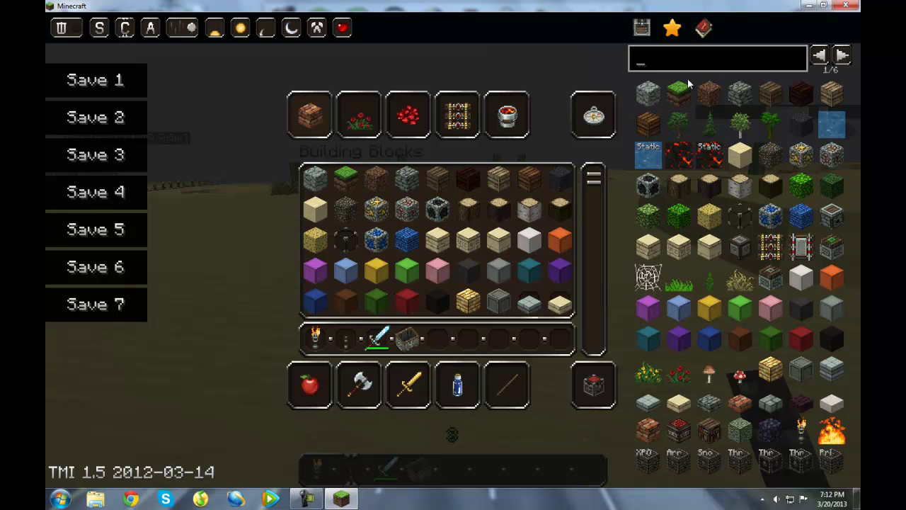
pyautogui.write('pic')
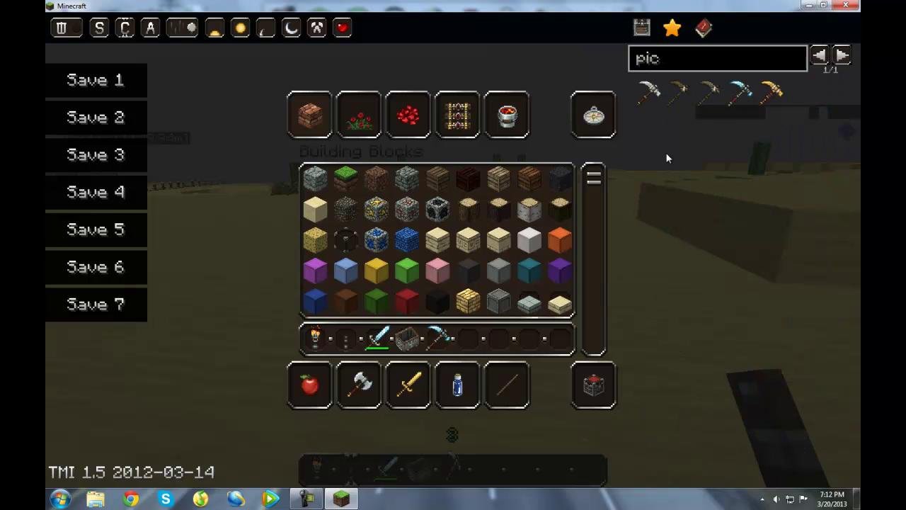
pyautogui.write('e35')
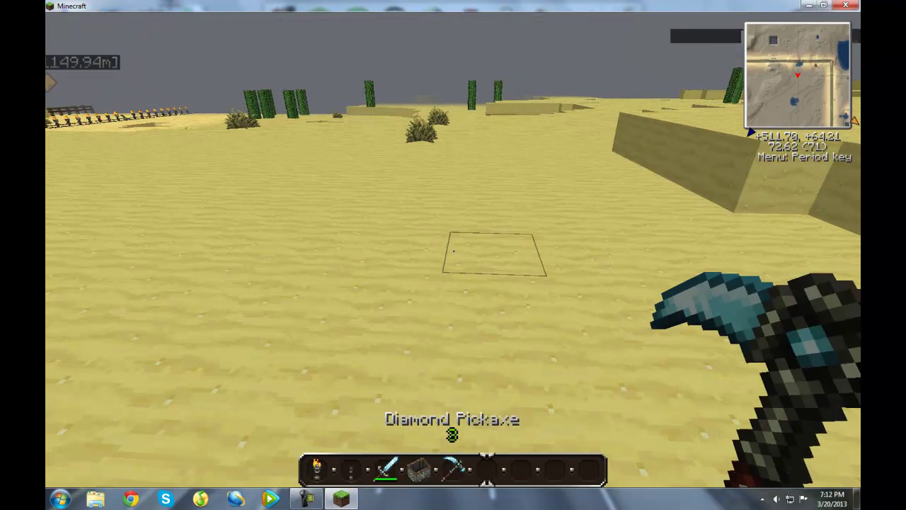
pyautogui.write('e')
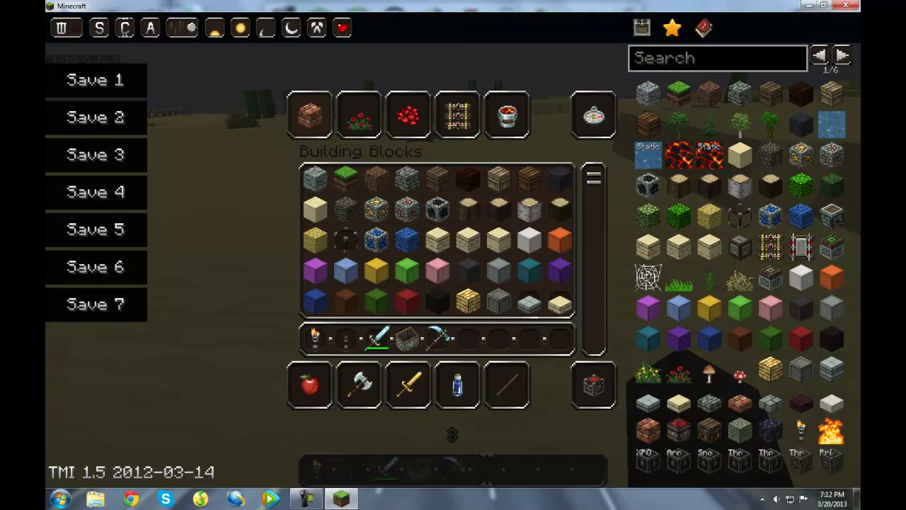
pyautogui.write('e')
# Step: Dig a shaft straight down through the desert sand into the stone to test the block-breaking sounds
pyautogui.click(453, 251)
pyautogui.click(454, 251)
pyautogui.click(453, 250)
pyautogui.click(453, 250)
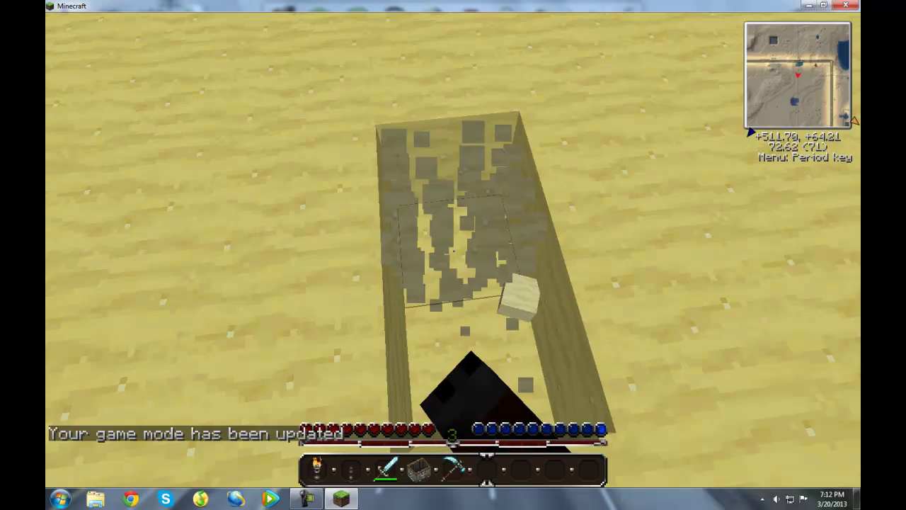
pyautogui.click(453, 250)
pyautogui.click(453, 251)
pyautogui.click(453, 251)
pyautogui.click(453, 251)
pyautogui.click(453, 251)
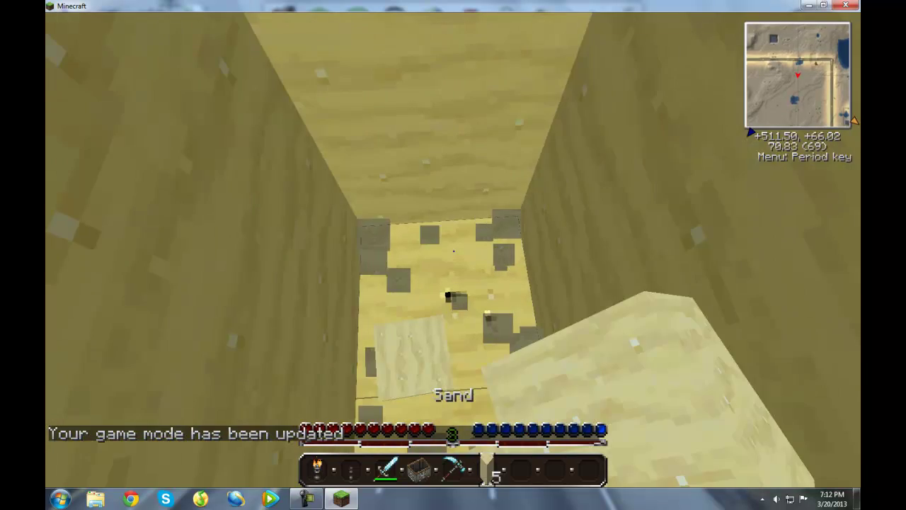
pyautogui.click(453, 251)
pyautogui.click(453, 250)
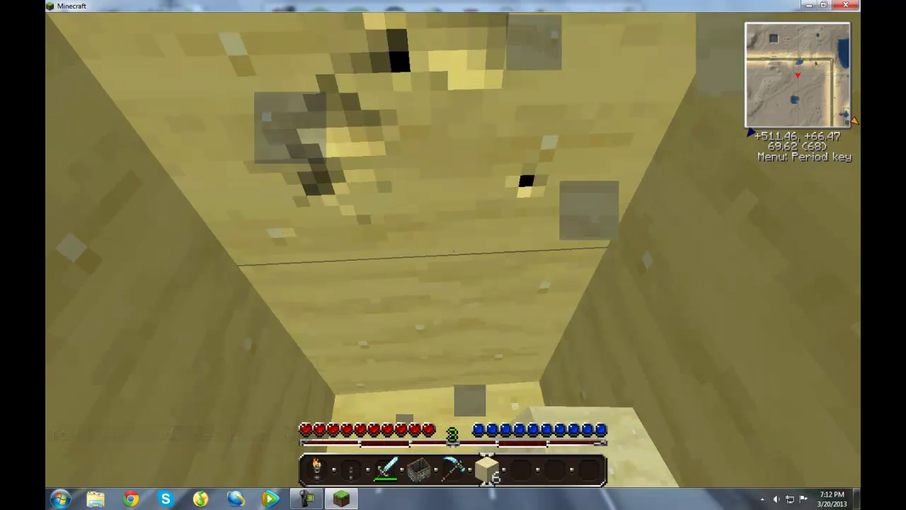
pyautogui.click(453, 251)
pyautogui.click(453, 250)
pyautogui.click(453, 251)
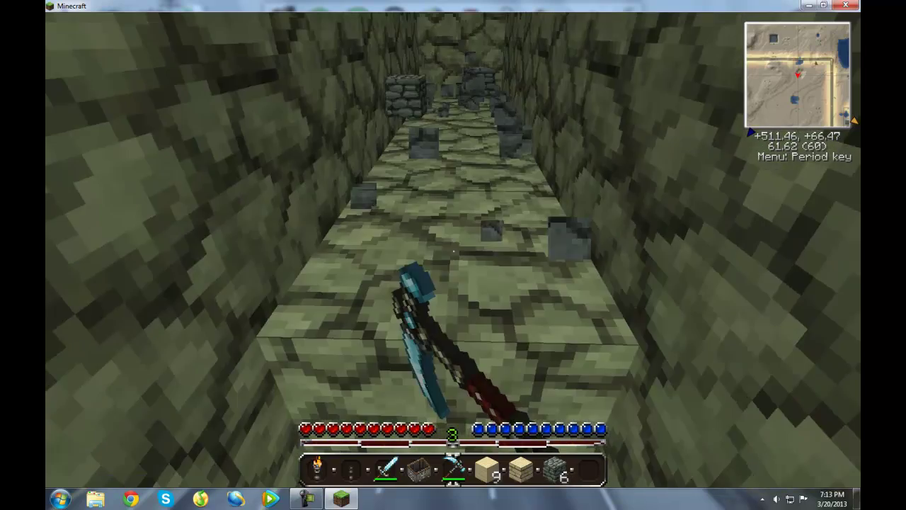
# Step: Mine a tunnel through the stone from the bottom of the shaft with the diamond pickaxe, turning the corner partway
pyautogui.click(453, 252)
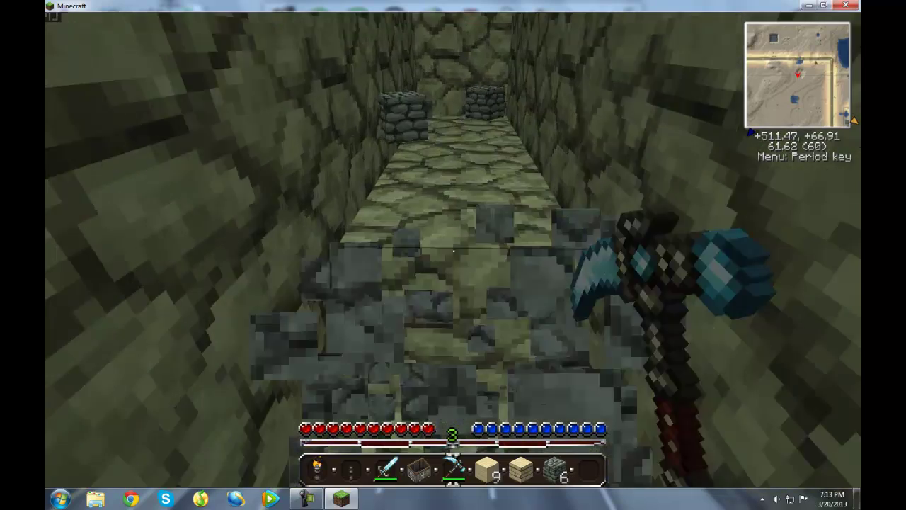
pyautogui.press('w')
pyautogui.click(453, 252)
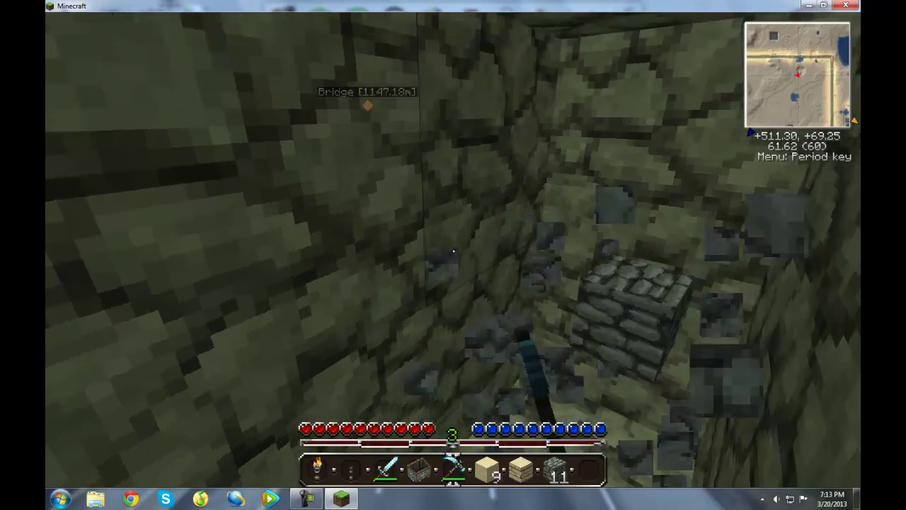
pyautogui.press('w')
pyautogui.press('w')
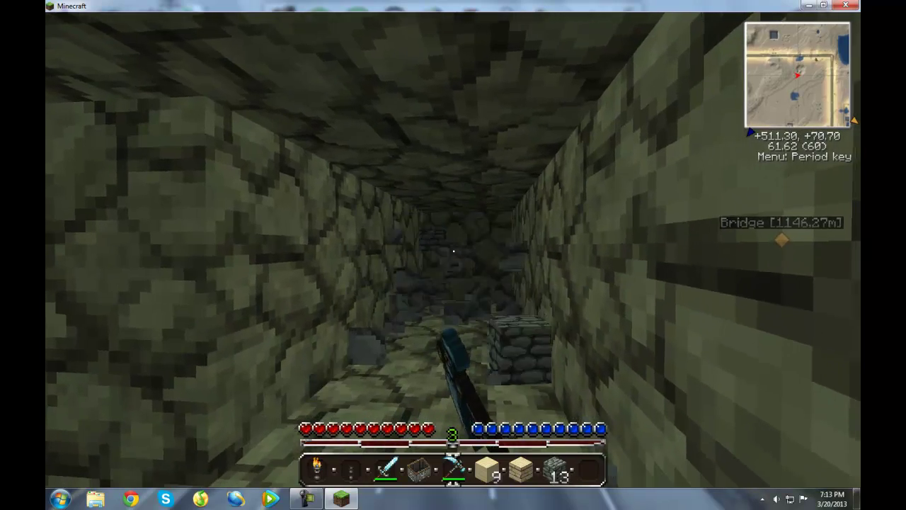
pyautogui.click(453, 251)
pyautogui.click(453, 251)
pyautogui.press('w')
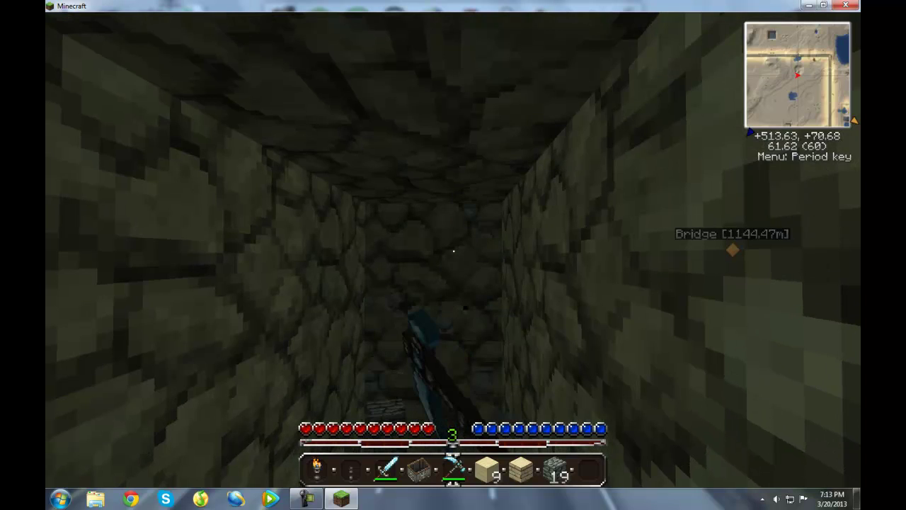
pyautogui.click(453, 252)
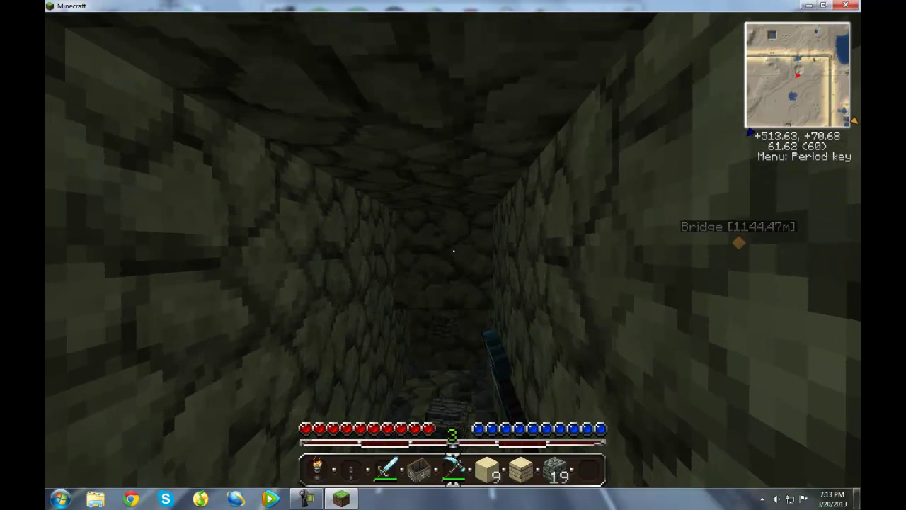
pyautogui.click(453, 251)
pyautogui.press('w')
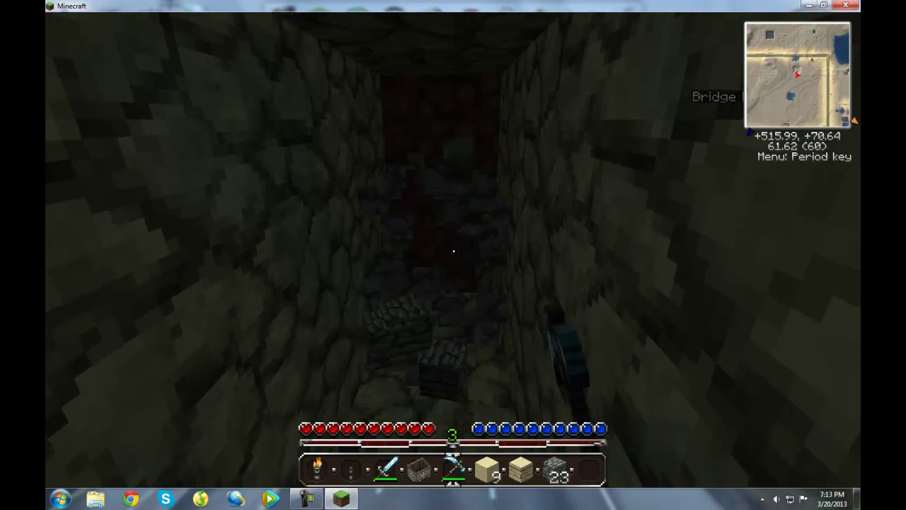
pyautogui.click(453, 251)
pyautogui.press('w')
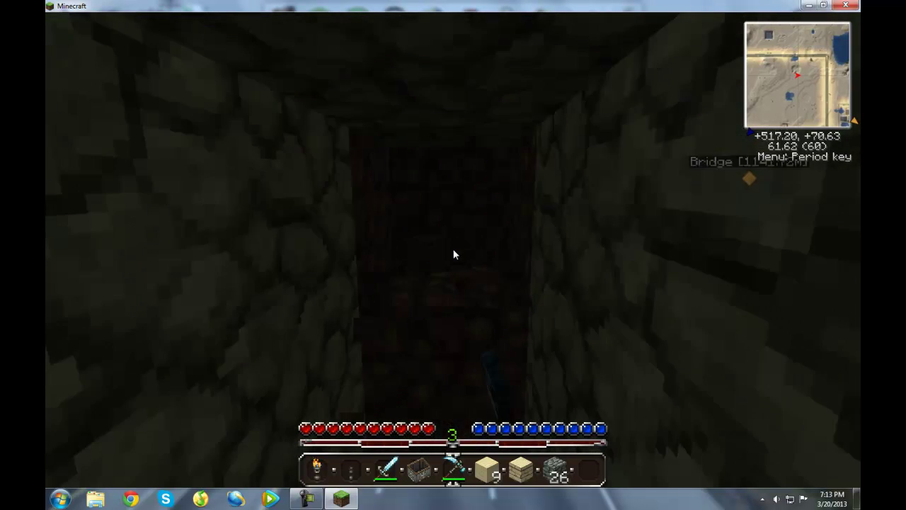
# Step: Switch the game to creative mode, search the item list for "tnt" and add TNT to the hotbar
pyautogui.press('e')
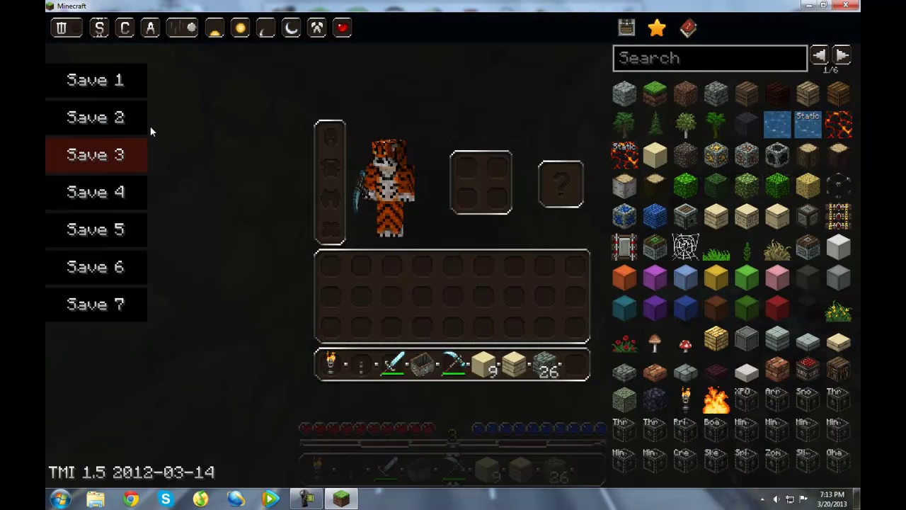
pyautogui.click(125, 27)
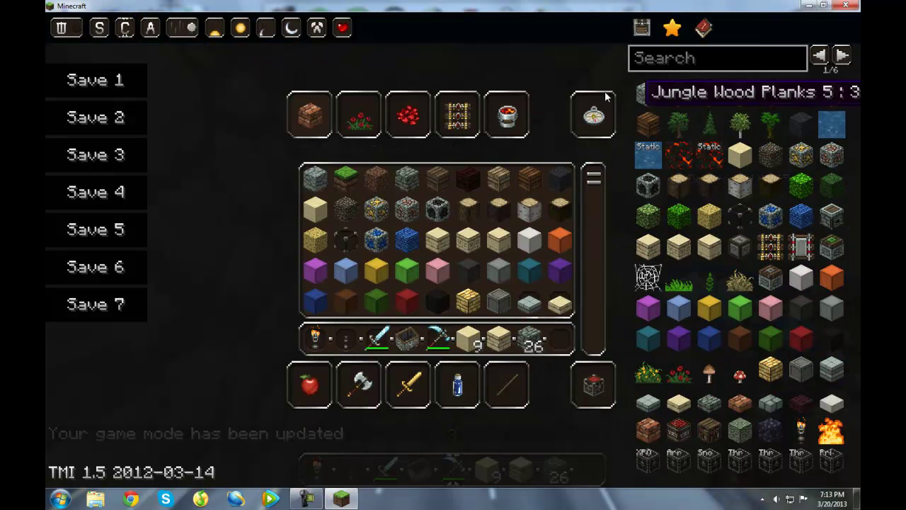
pyautogui.write('tnt')
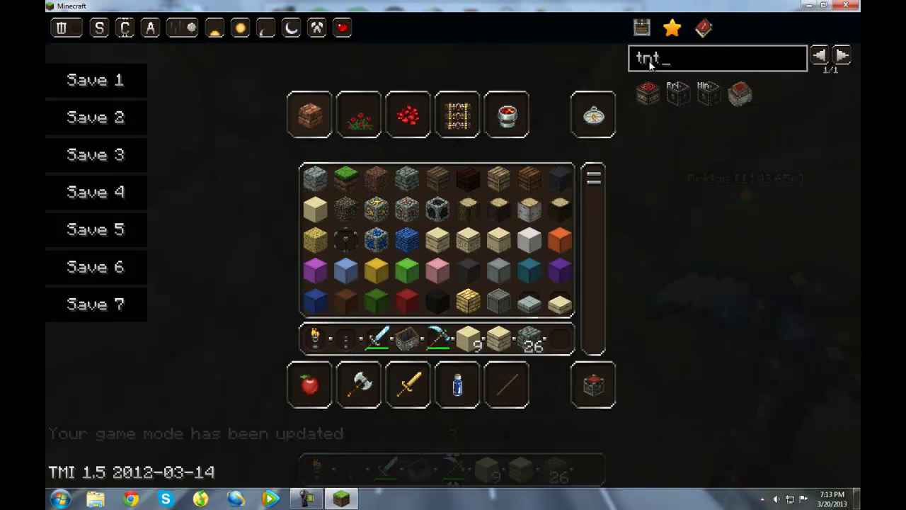
pyautogui.click(644, 95)
pyautogui.press('Escape')
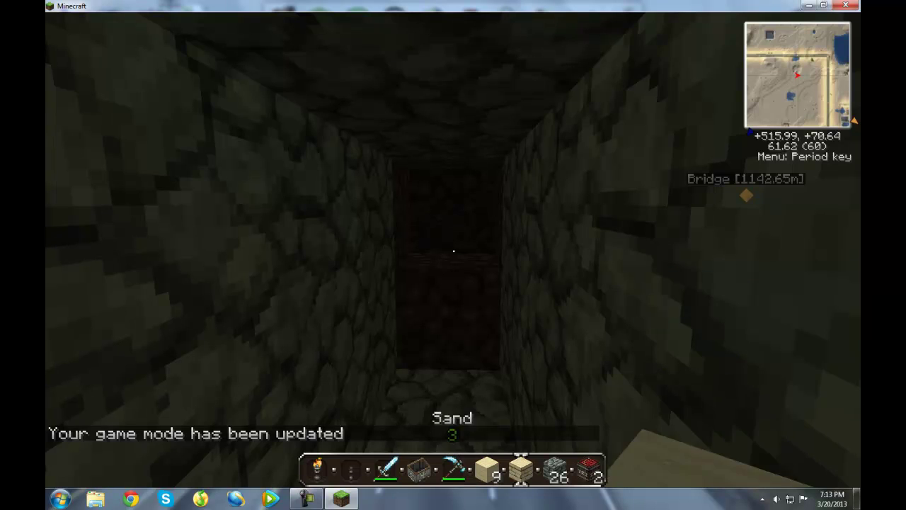
# Step: Stack TNT blocks at the end of the stone tunnel and ignite them to test the explosion sound
pyautogui.press('9')
pyautogui.rightClick(454, 250)
pyautogui.rightClick(453, 251)
pyautogui.rightClick(453, 250)
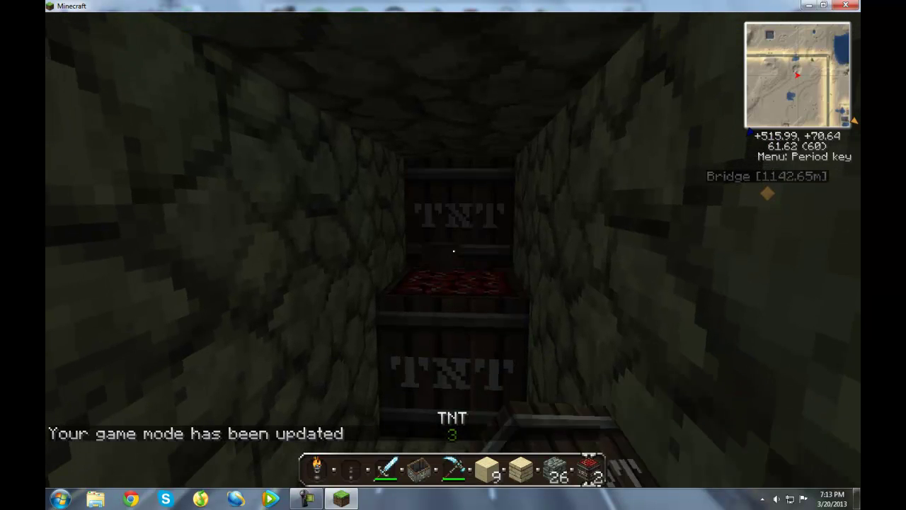
pyautogui.press('2')
pyautogui.rightClick(454, 250)
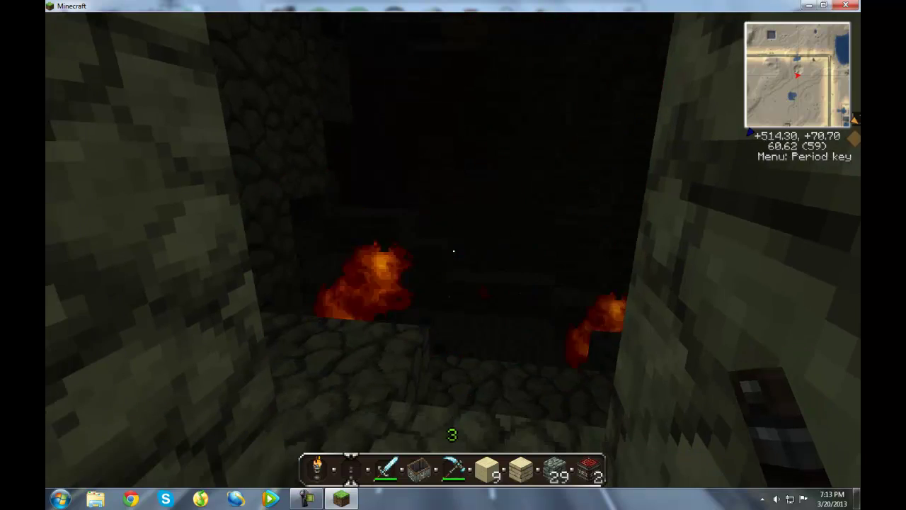
# Step: Enter the blasted cavity, return through the stone tunnel and fly up the shaft to the desert surface
pyautogui.press('w')
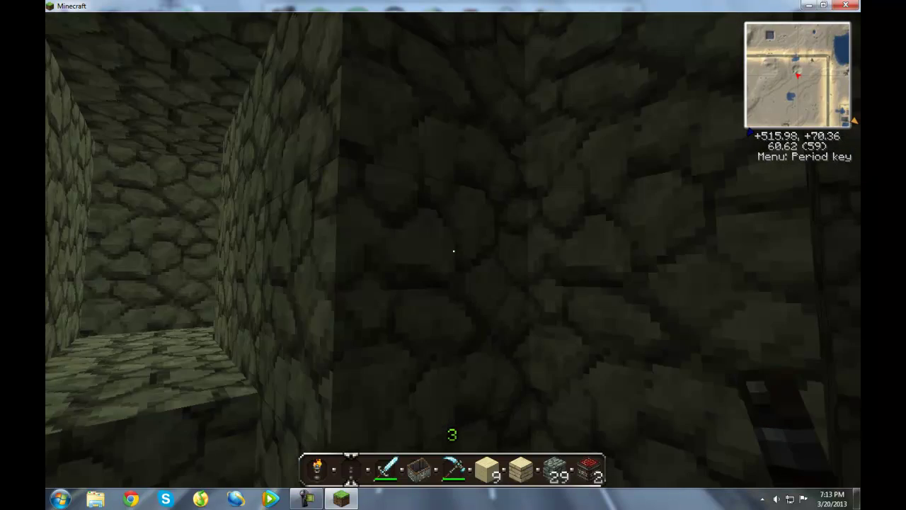
pyautogui.press('w')
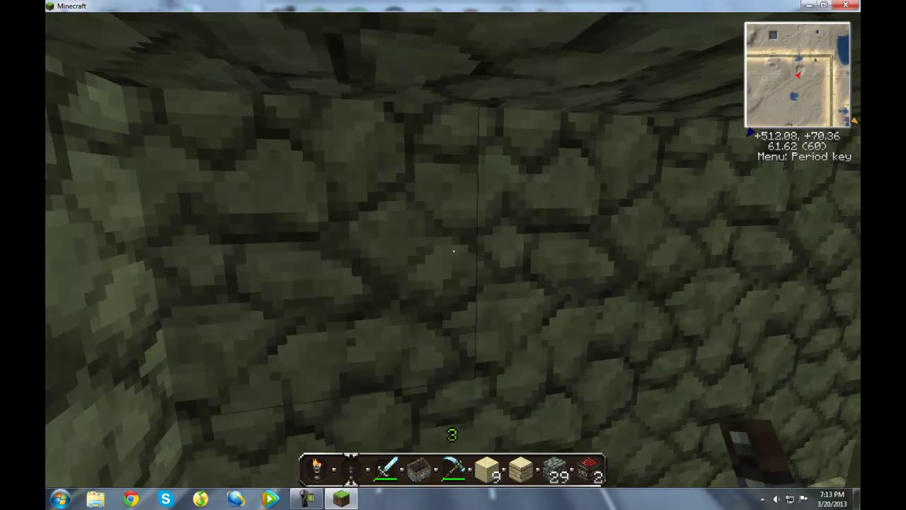
pyautogui.press('space')
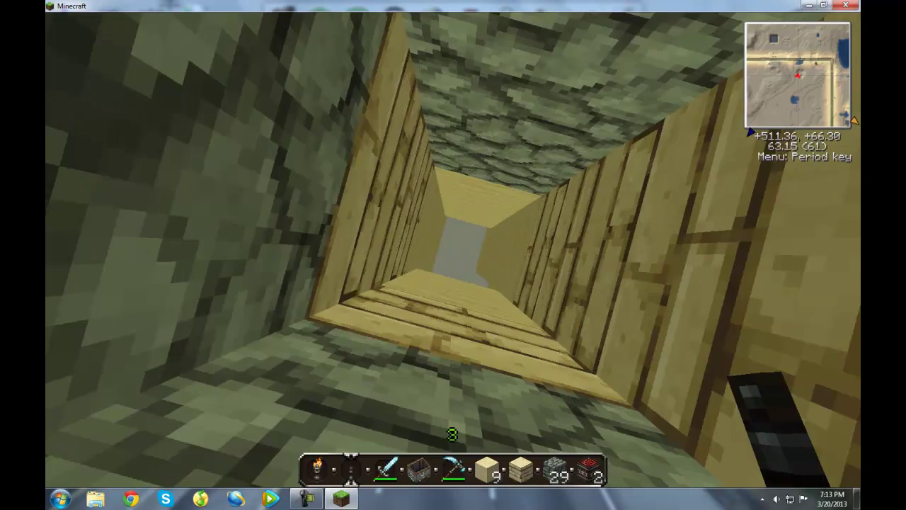
pyautogui.press('space')
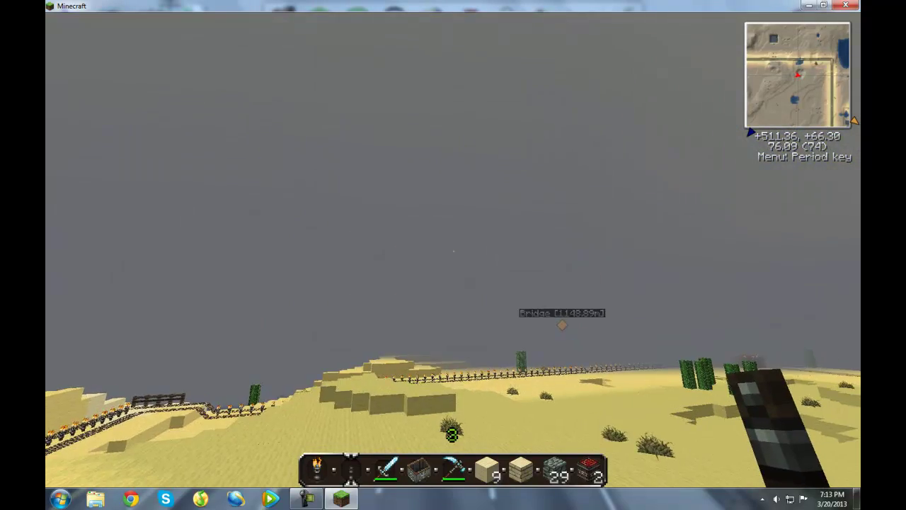
# Step: Fly across the desert over the sand hills and descend to the open sand beside the torch-lit railway
pyautogui.press('w')
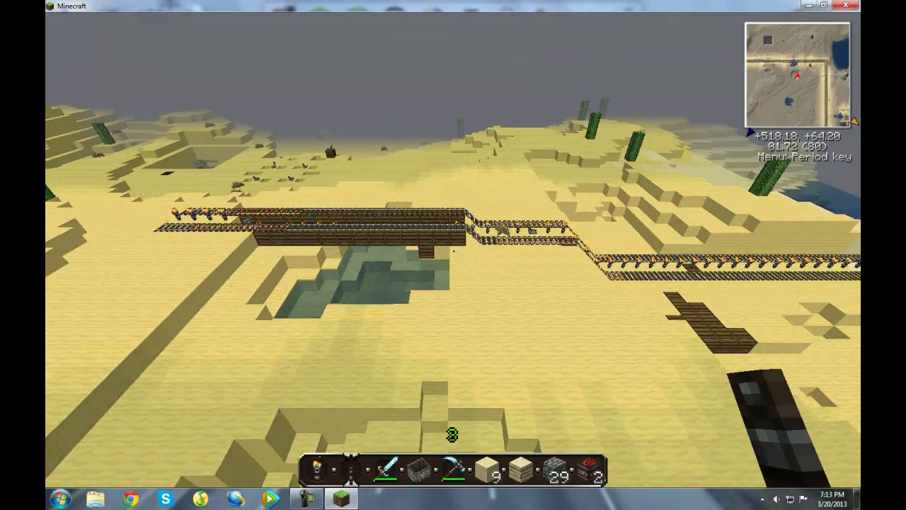
pyautogui.press('w')
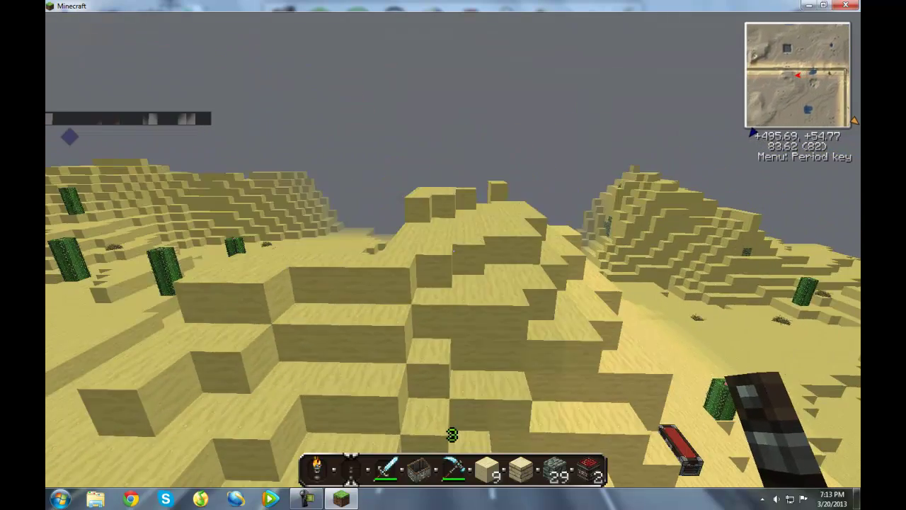
pyautogui.press('w')
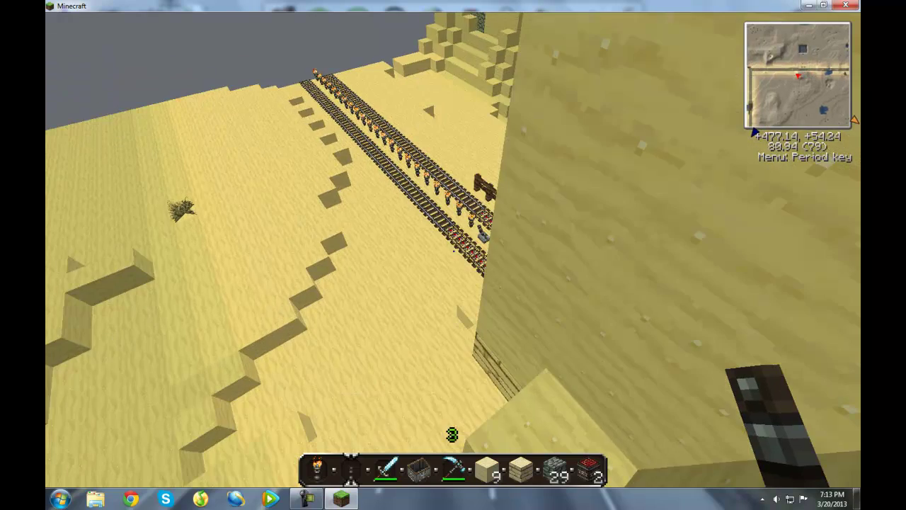
pyautogui.press('w')
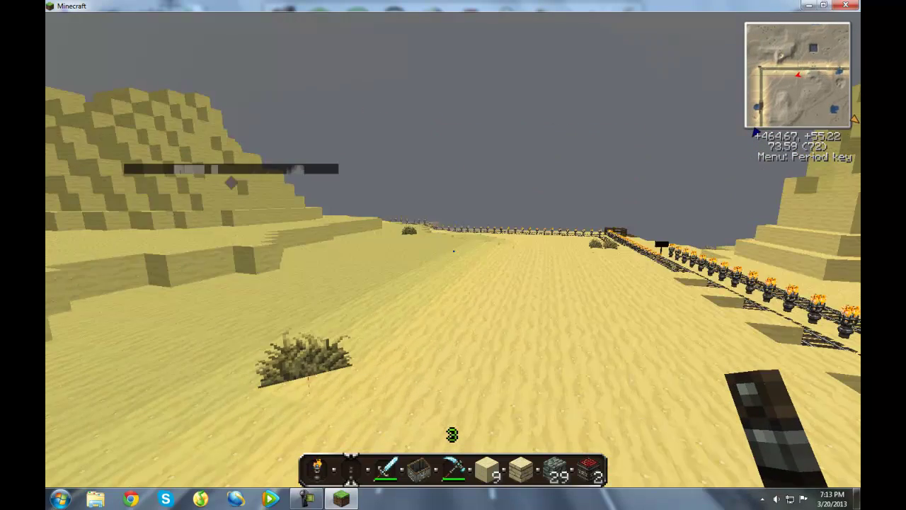